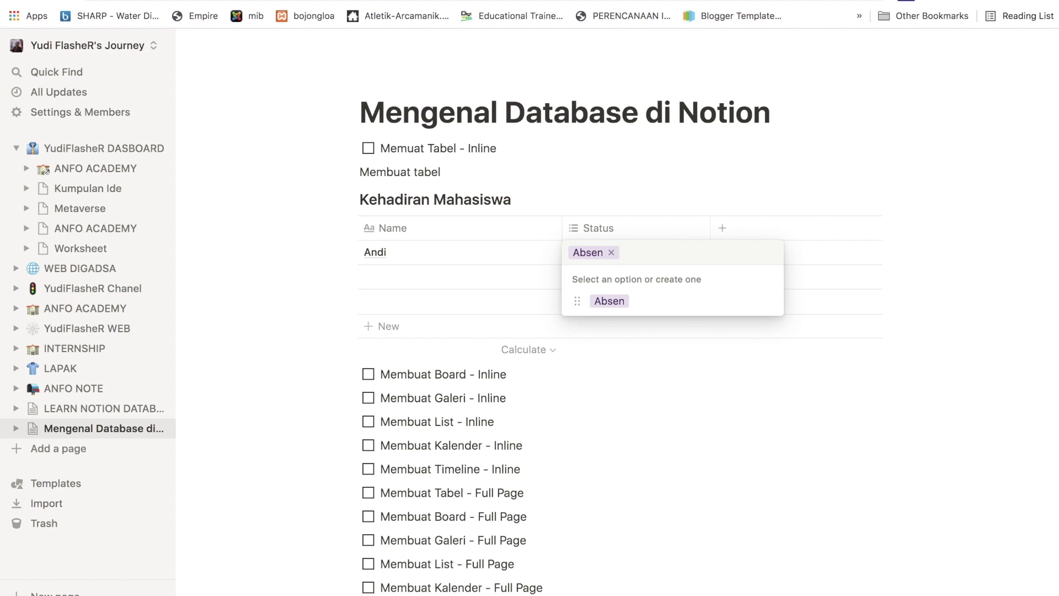
Create the options Hadir and Sakit in the first row's Status field of the Kehadiran Mahasiswa table
text(Hadi)
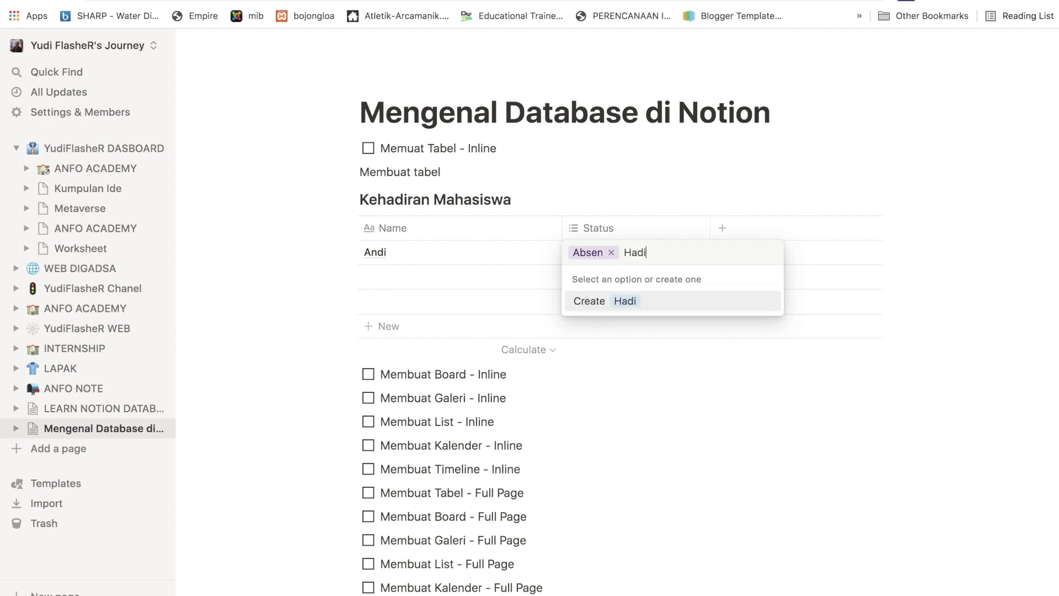
text(r,)
key(Return)
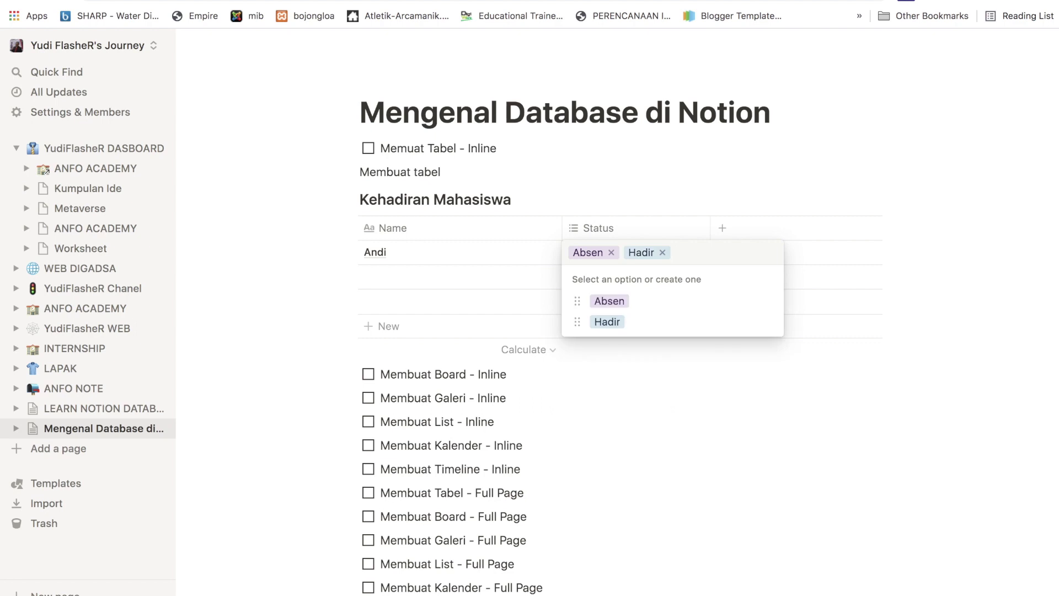
text(Sakit)
key(Return)
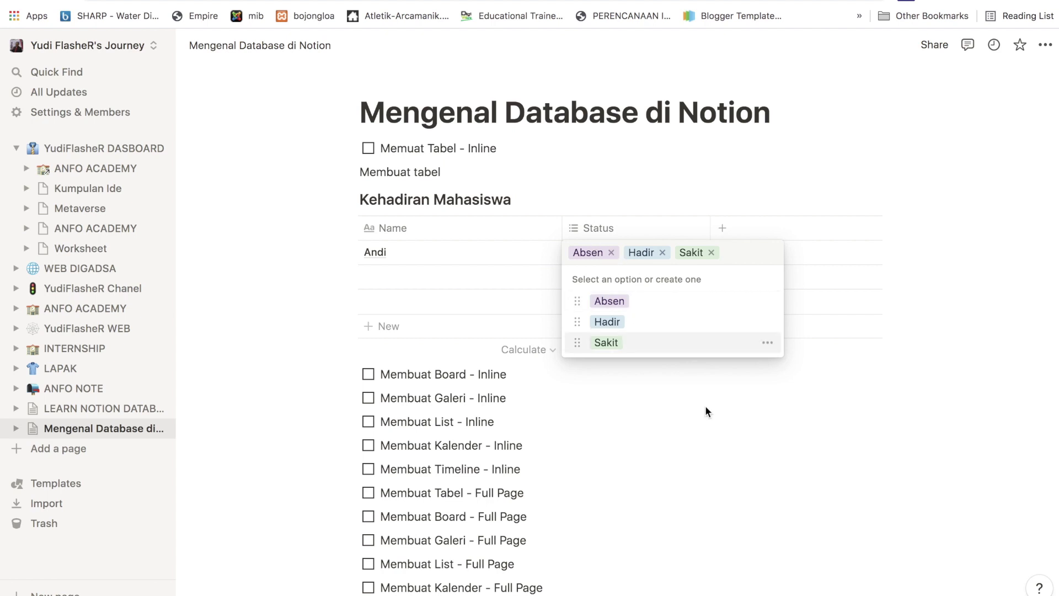
click(708, 423)
click(728, 379)
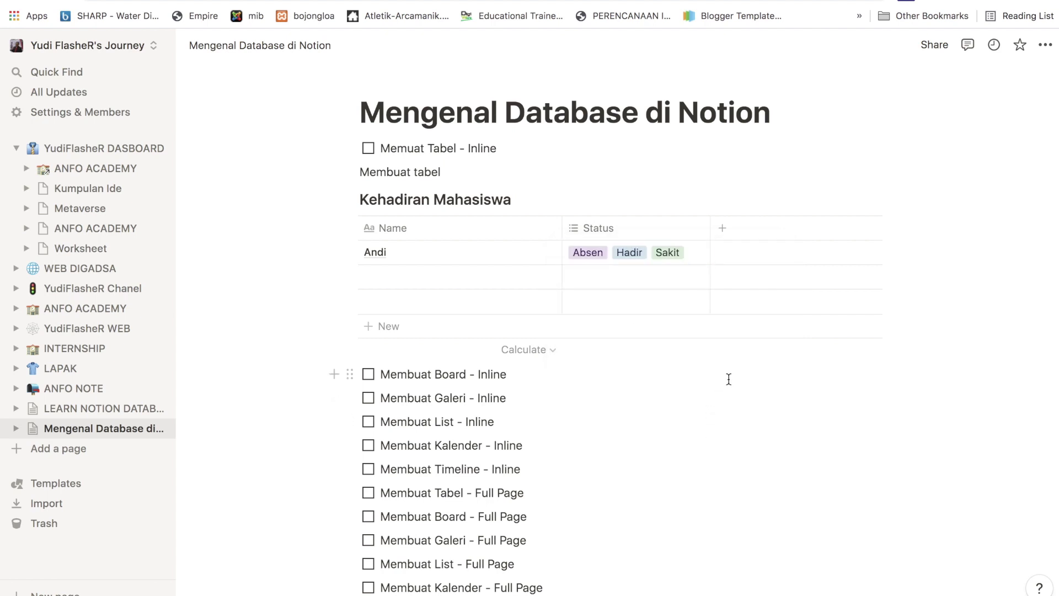
Remove the Sakit and Hadir tags from the first row's Status, keeping only Absen
click(599, 254)
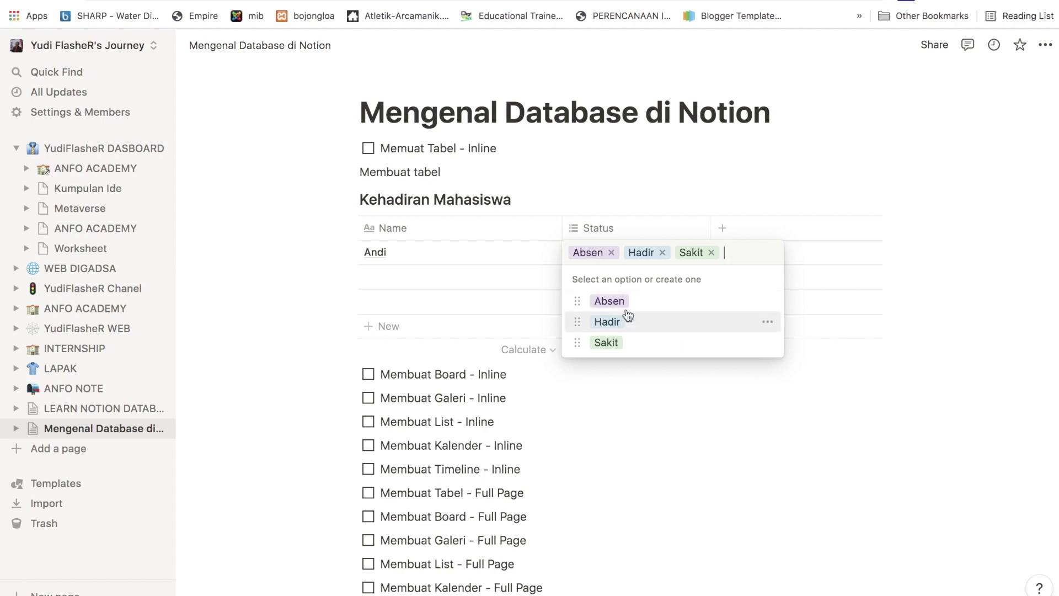
click(766, 322)
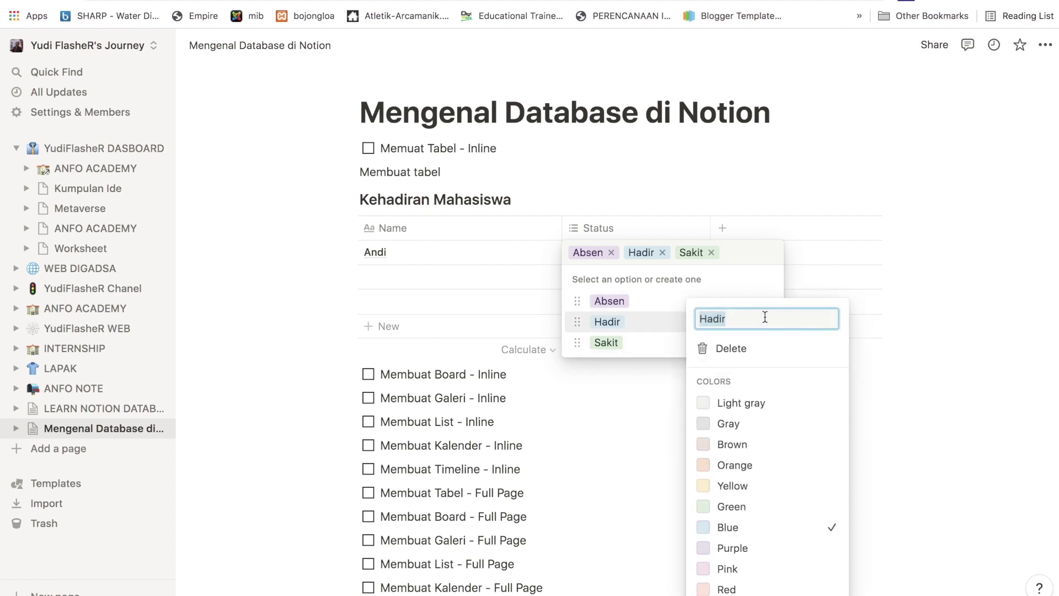
click(595, 304)
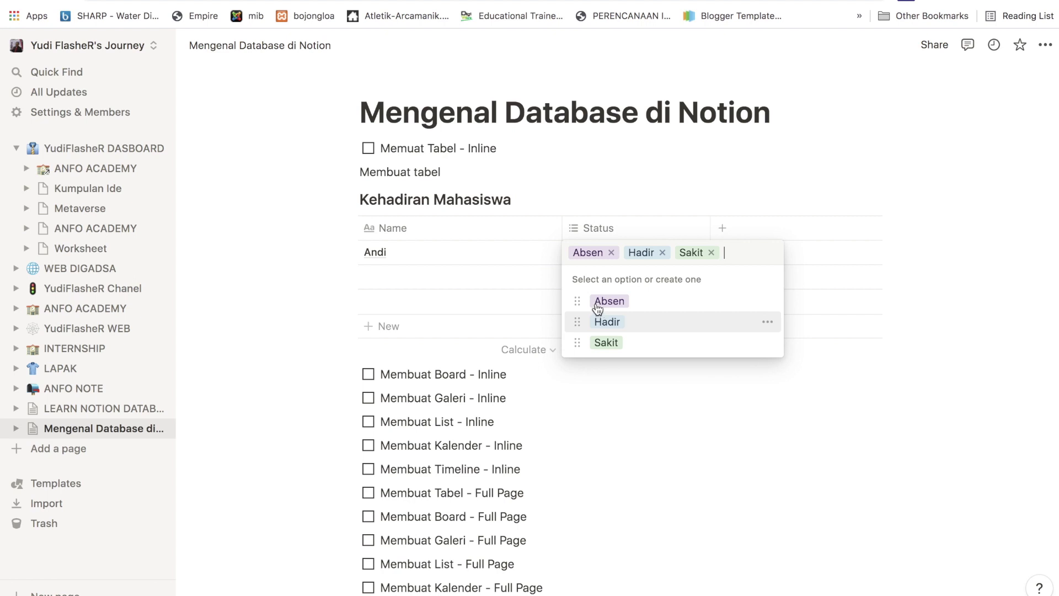
click(711, 252)
click(662, 252)
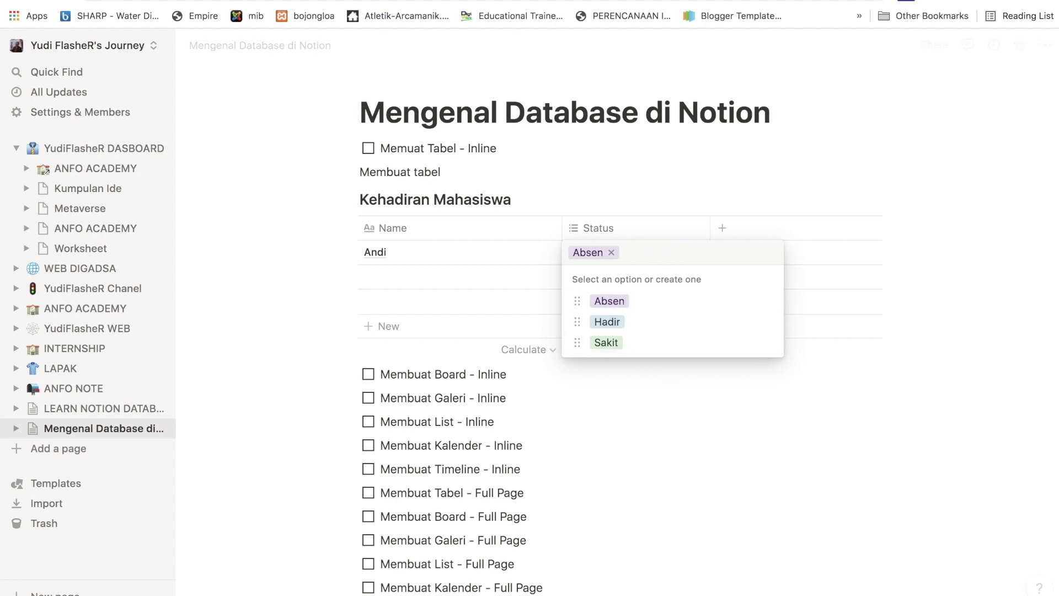
click(862, 317)
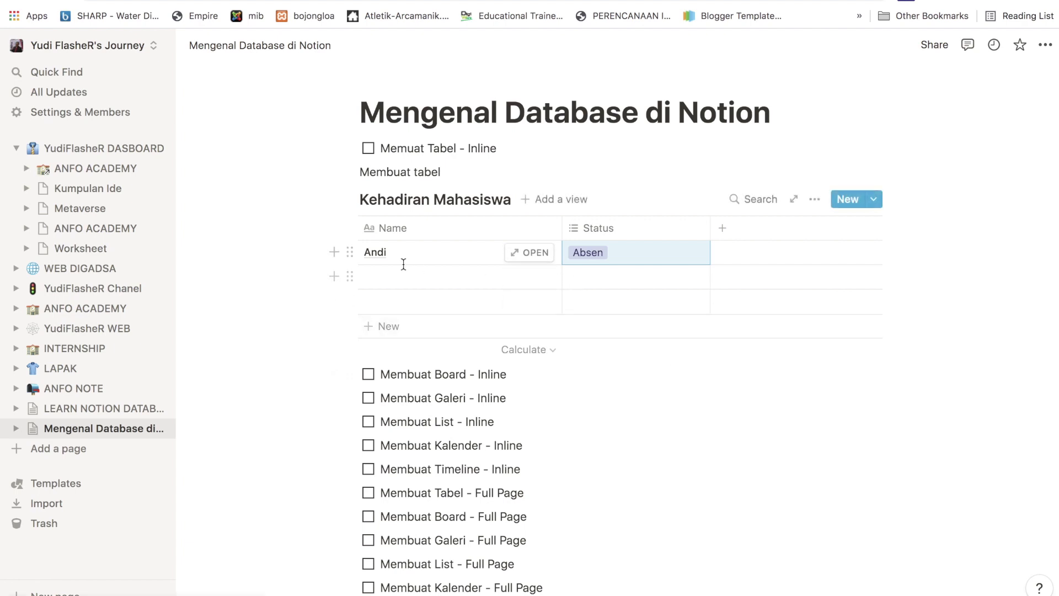
Enter the student's name in the second row and set its Status to Hadir
click(387, 277)
text(Siti)
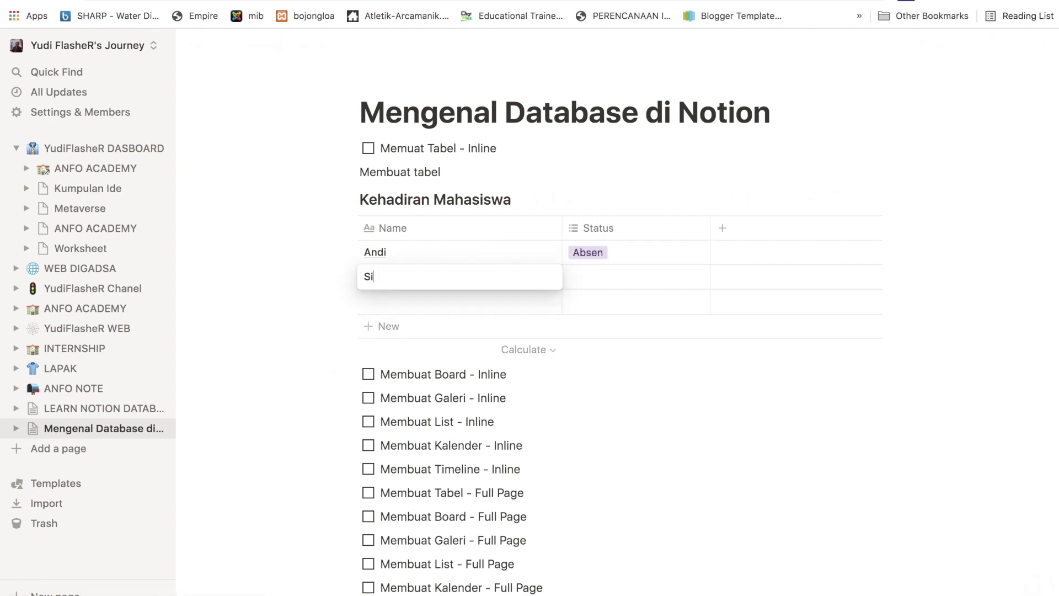
click(594, 279)
click(594, 279)
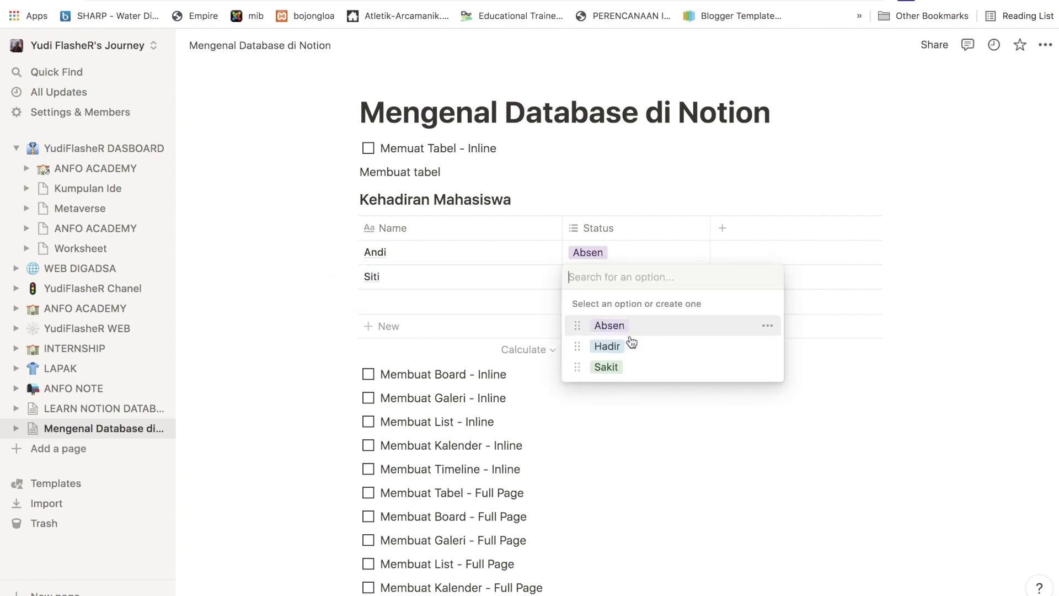
click(607, 346)
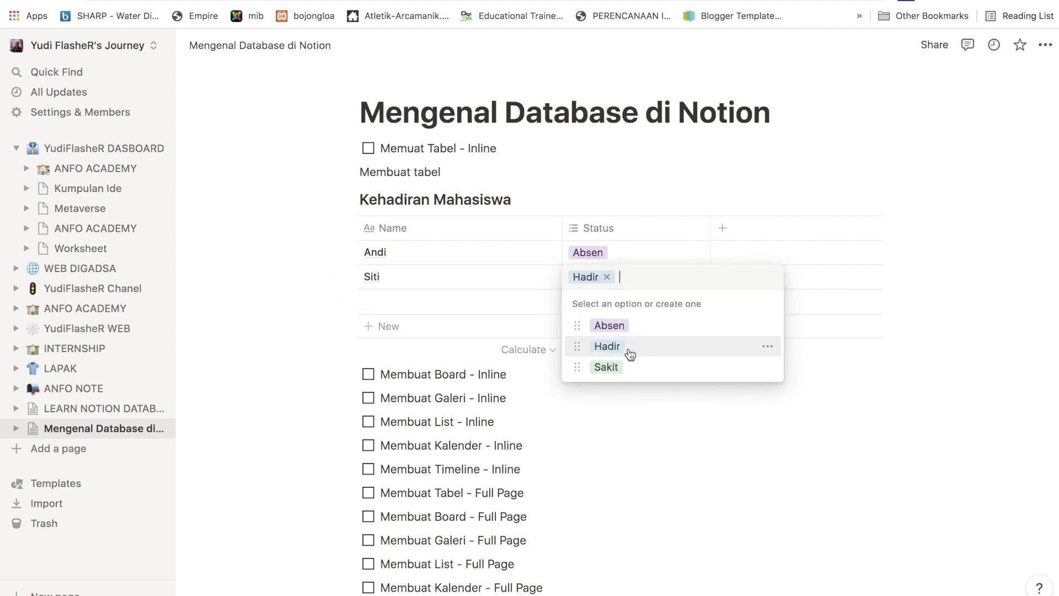
key(Escape)
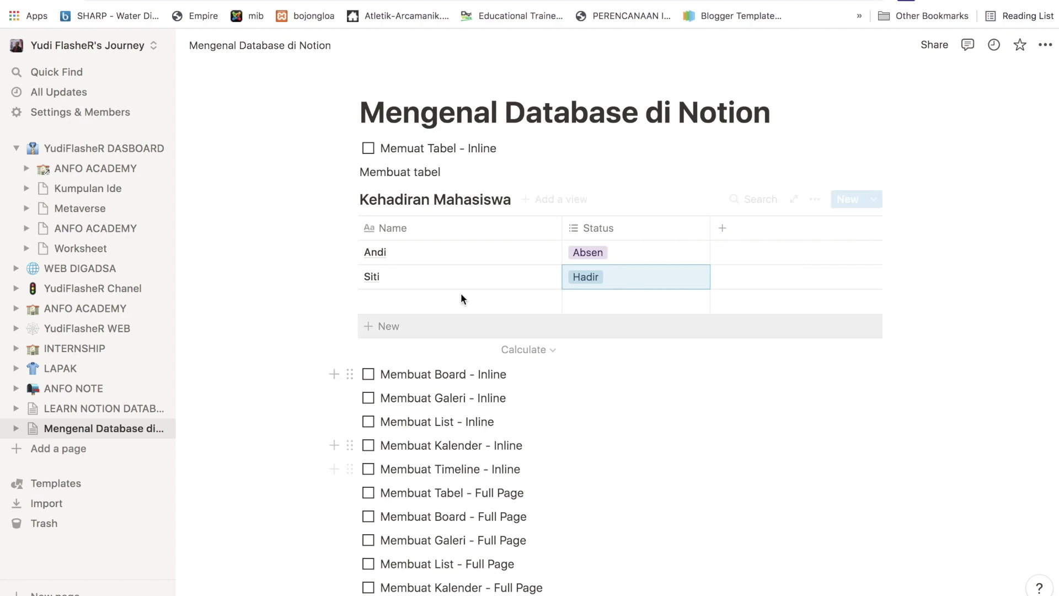
Enter the student's name in the third row and set its Status to Sakit
click(402, 299)
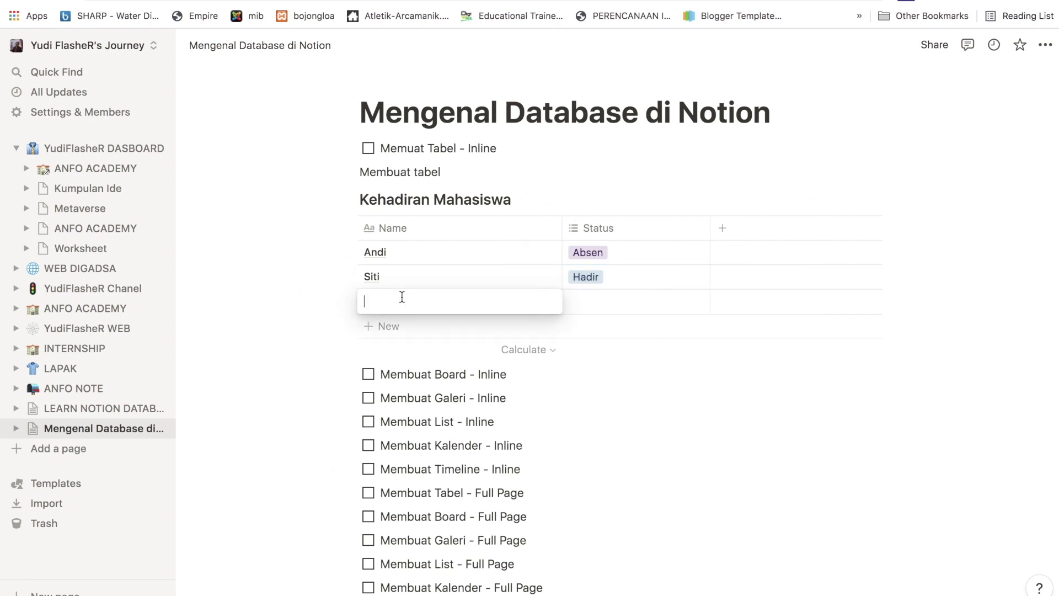
text(Yudi)
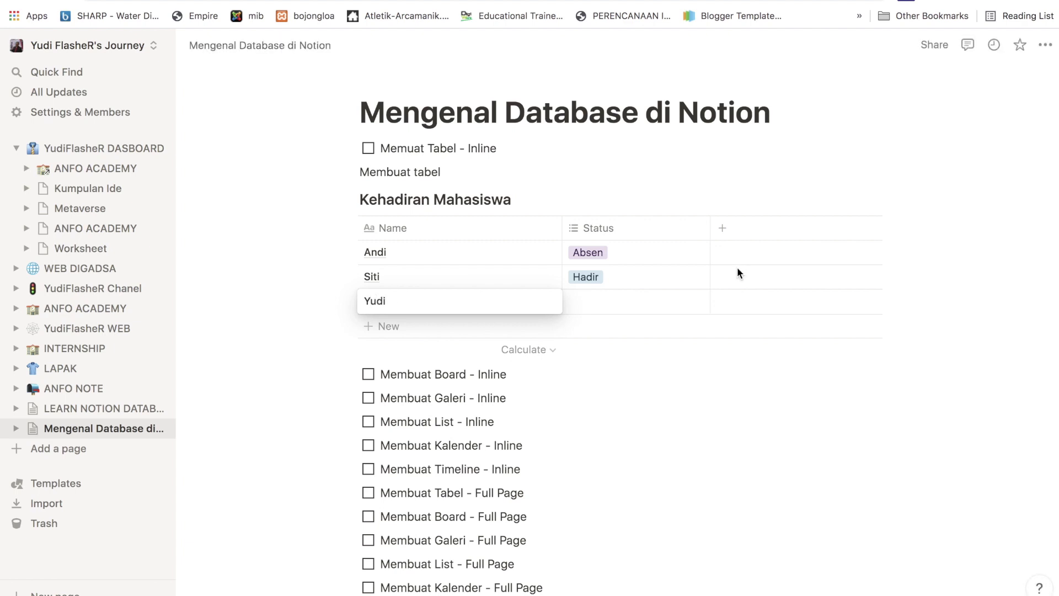
click(641, 300)
click(640, 301)
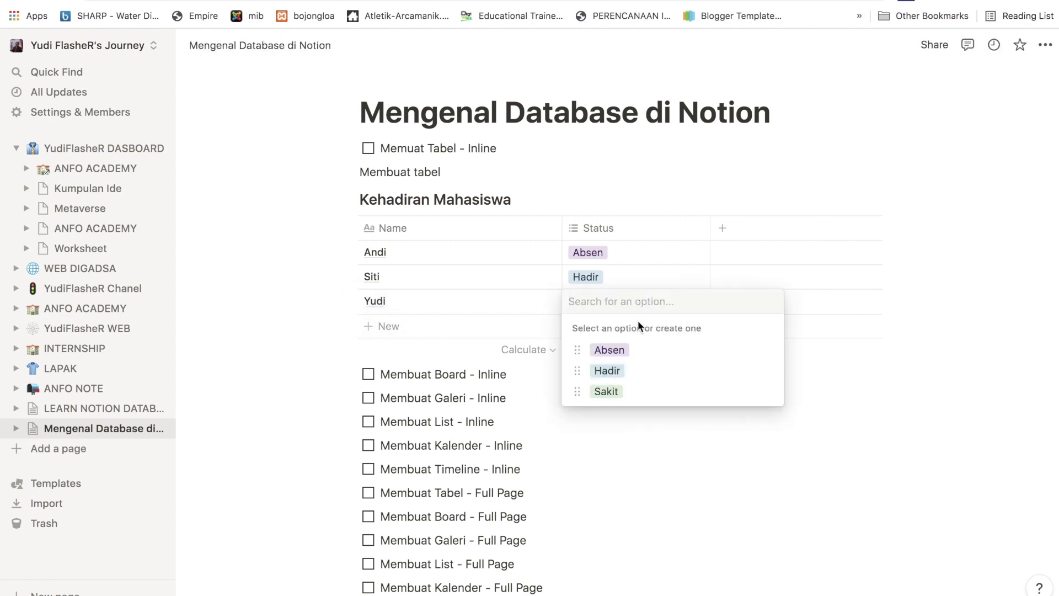
click(613, 395)
click(683, 497)
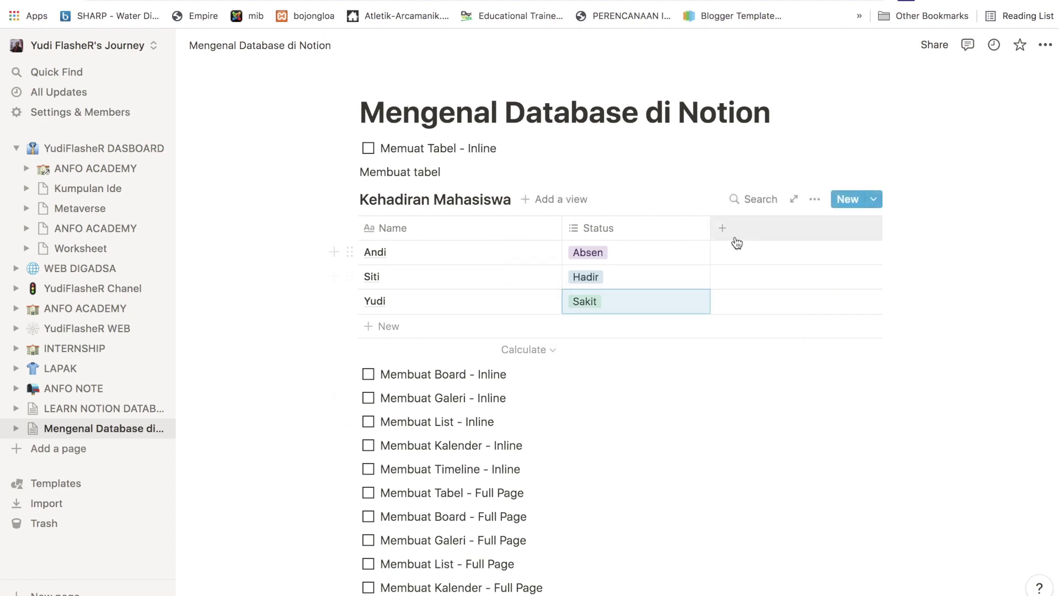
Add a Date column after Status in the attendance table and name it Waktu
click(723, 228)
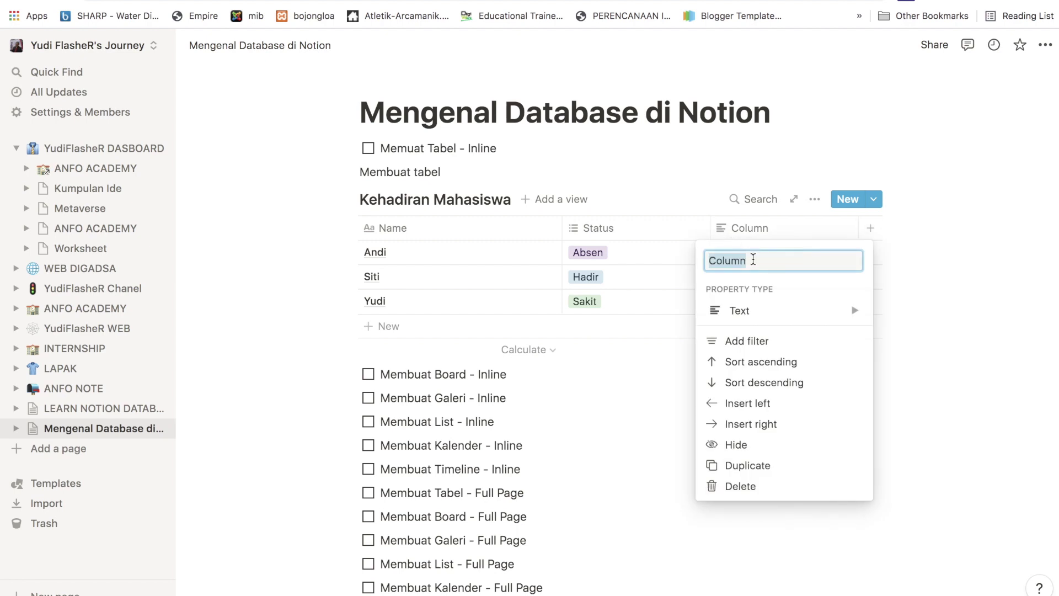
mouse_move(780, 321)
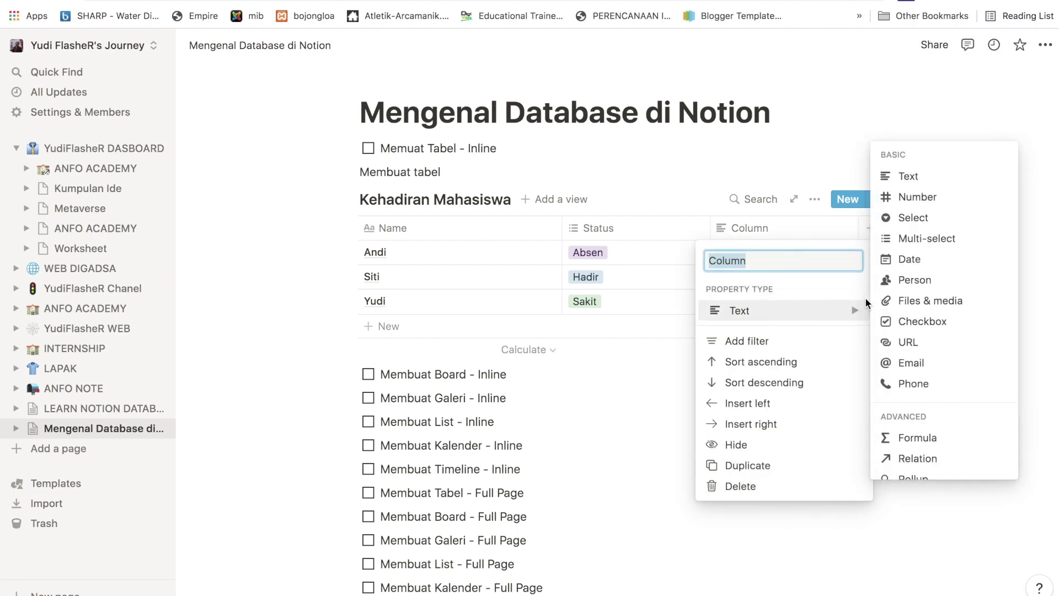
click(912, 270)
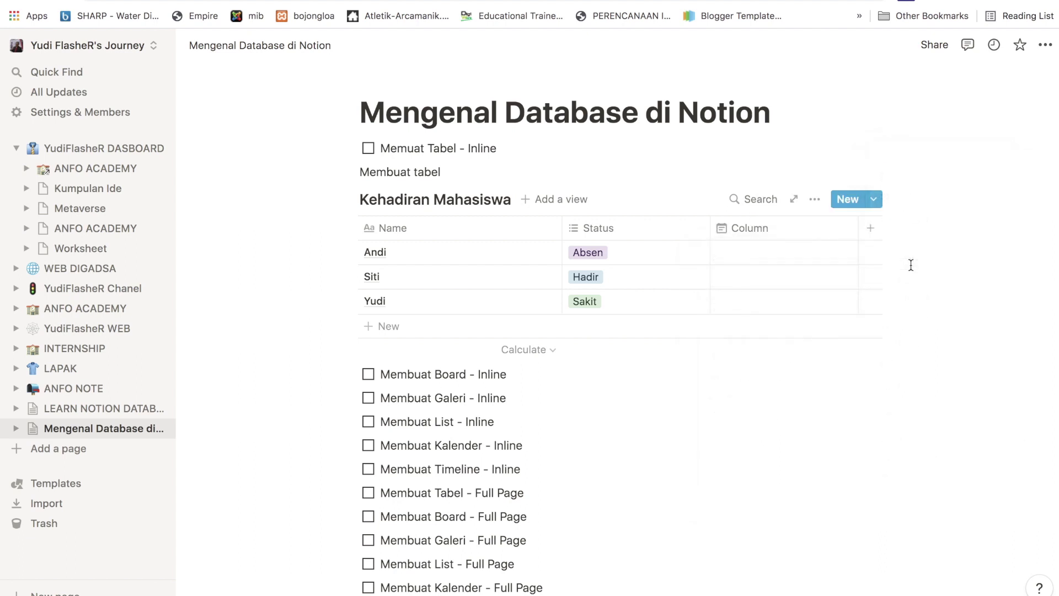
click(752, 228)
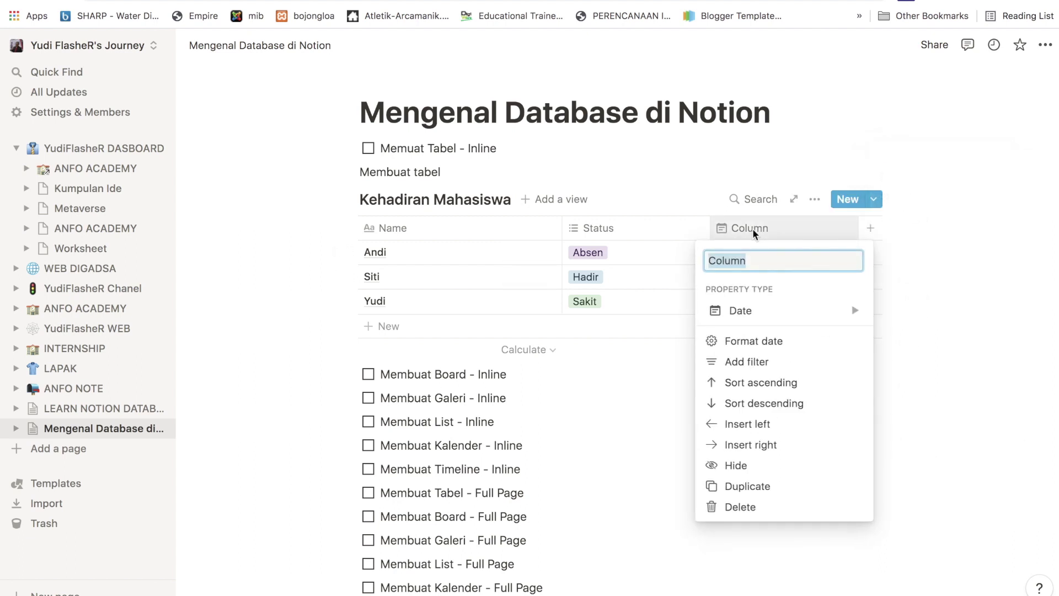
text(Waktu)
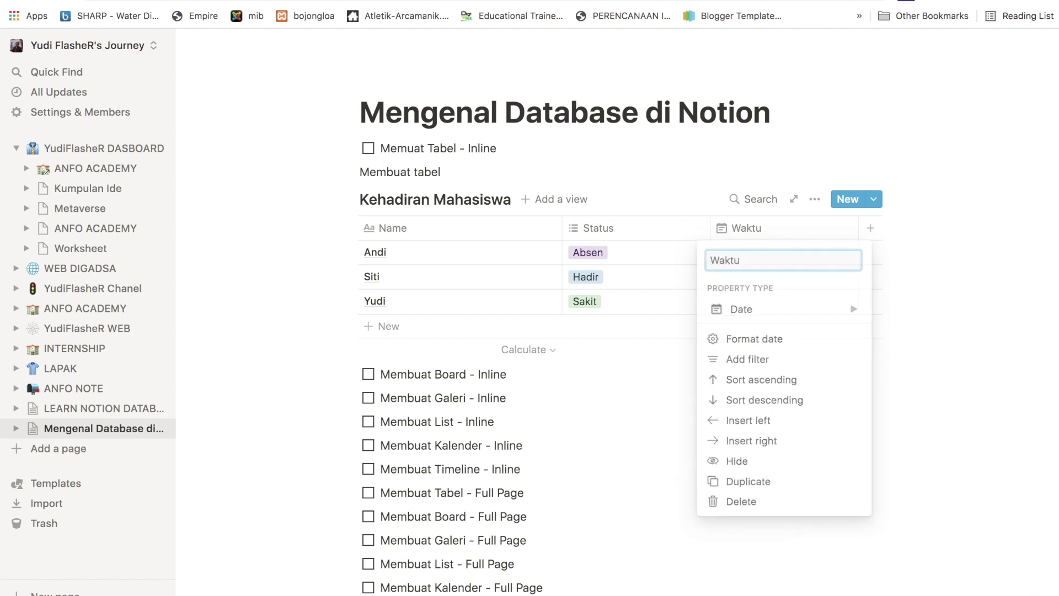
key(Return)
Set the first row's Waktu date to March 2, 2022
click(743, 251)
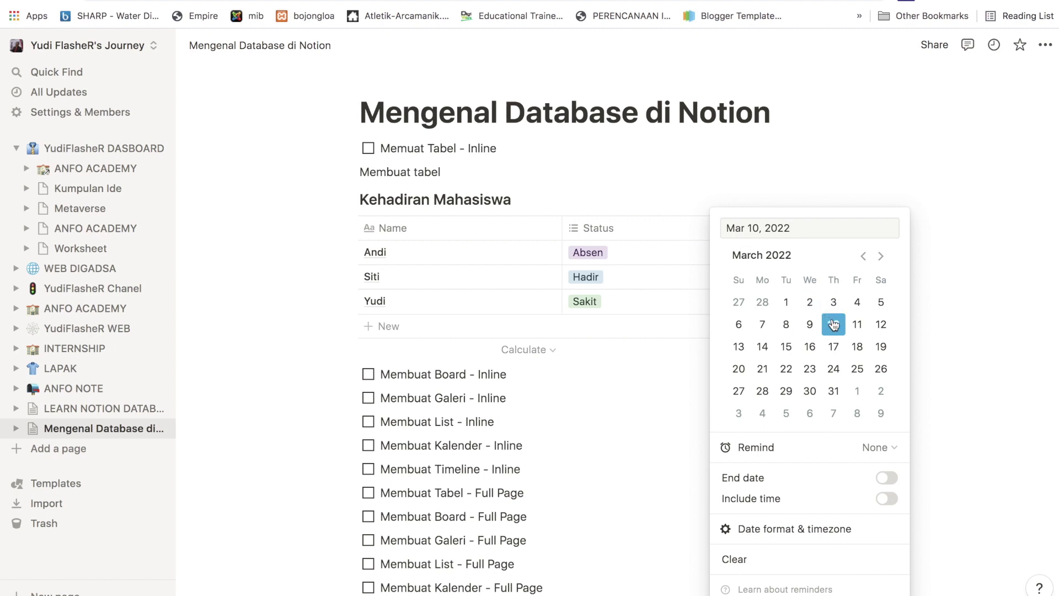
click(811, 309)
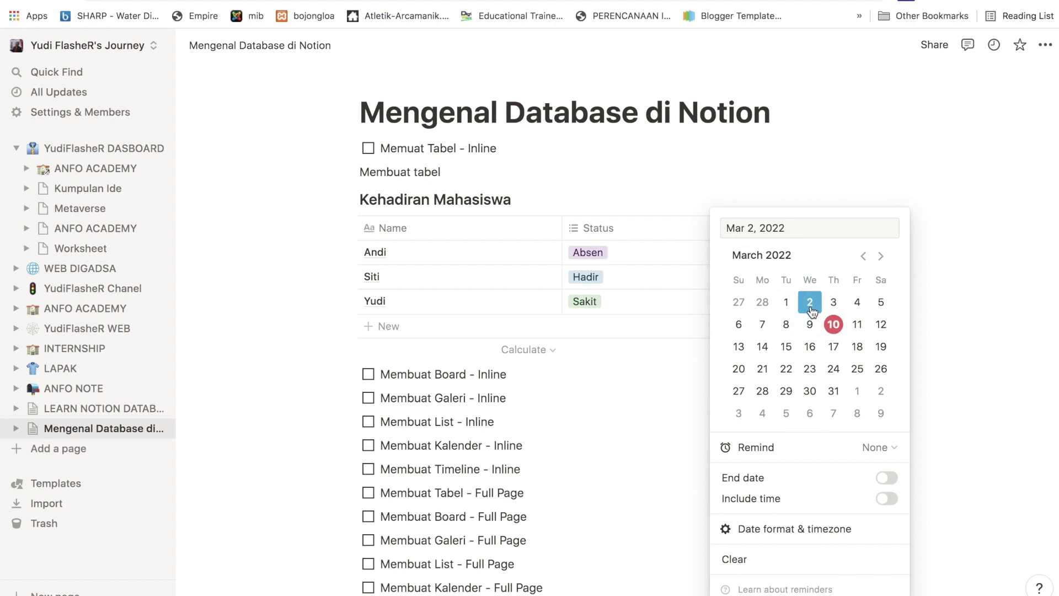
click(949, 331)
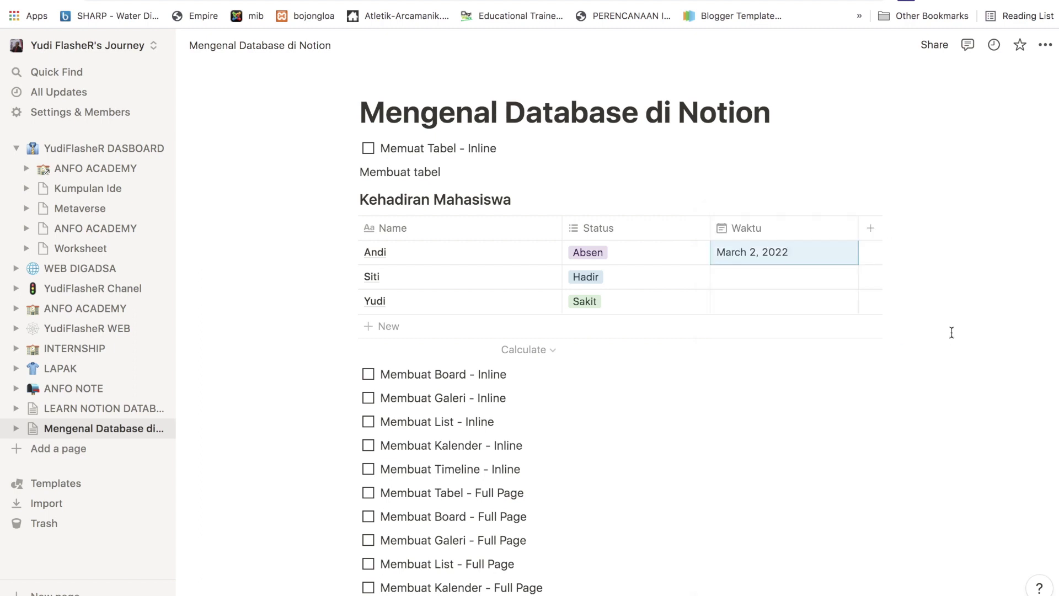
Set the Waktu date of the second and third rows to March 10, 2022
click(746, 281)
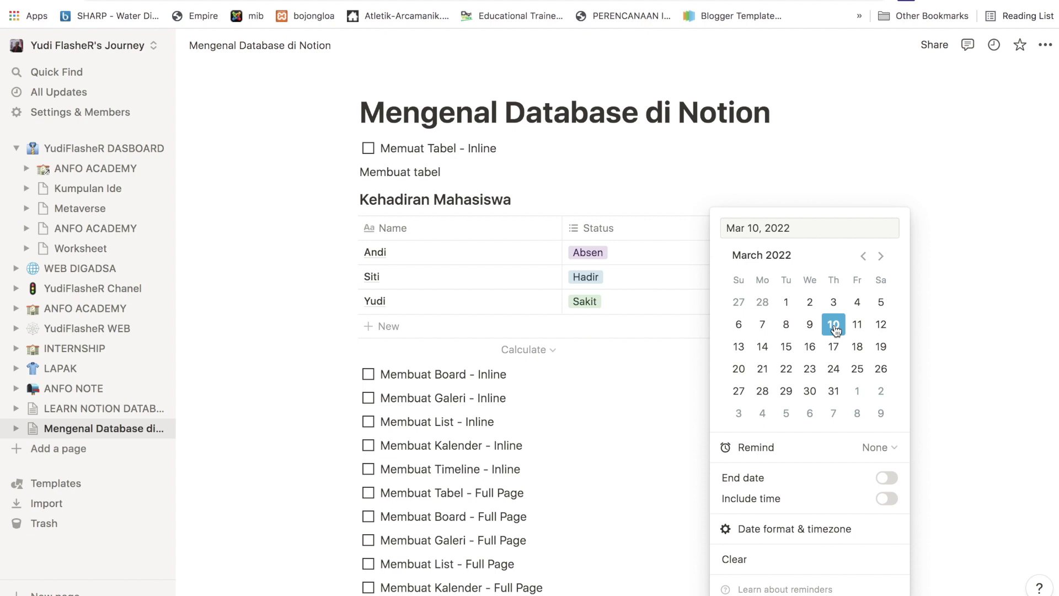
click(679, 358)
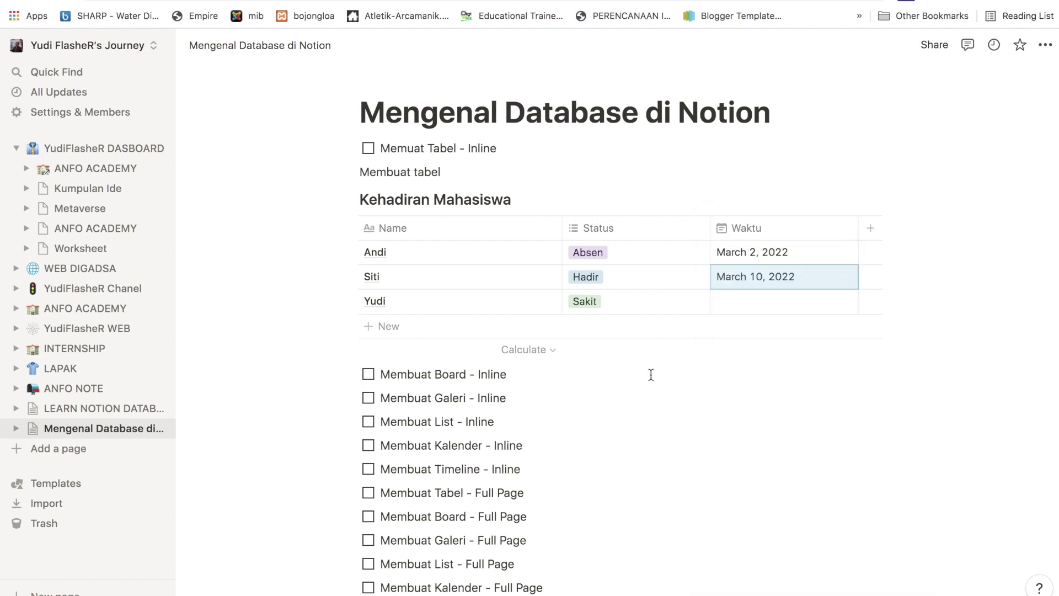
click(744, 298)
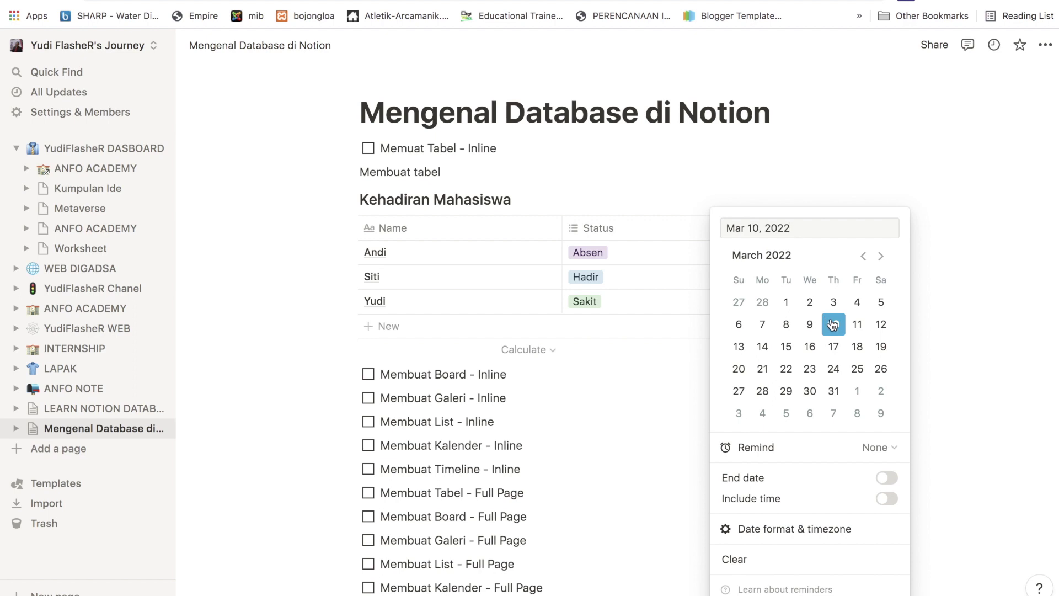
click(666, 409)
scroll(667, 410, down, 2)
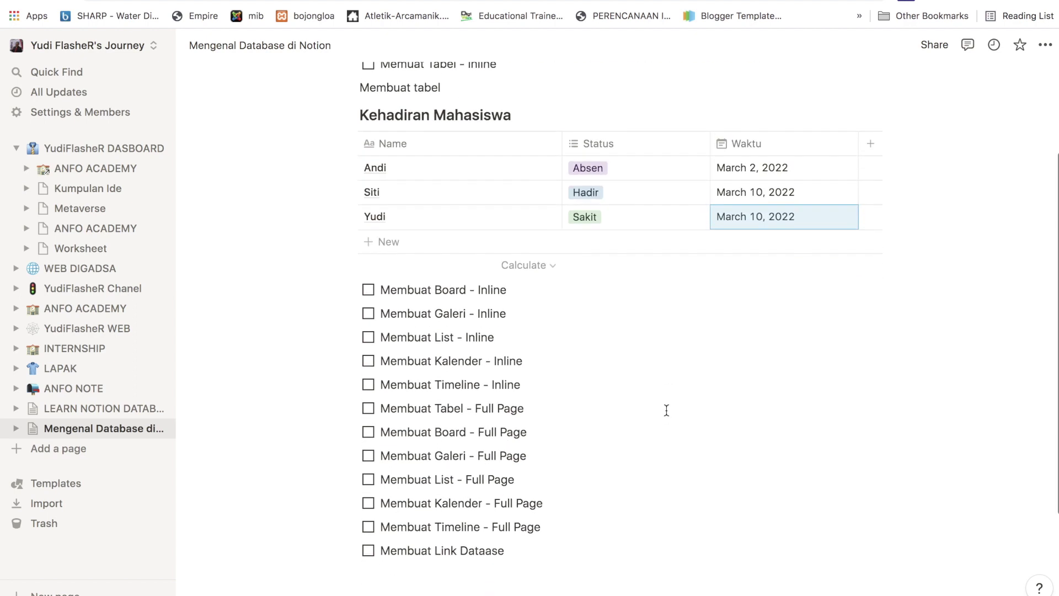
scroll(860, 396, up, 1)
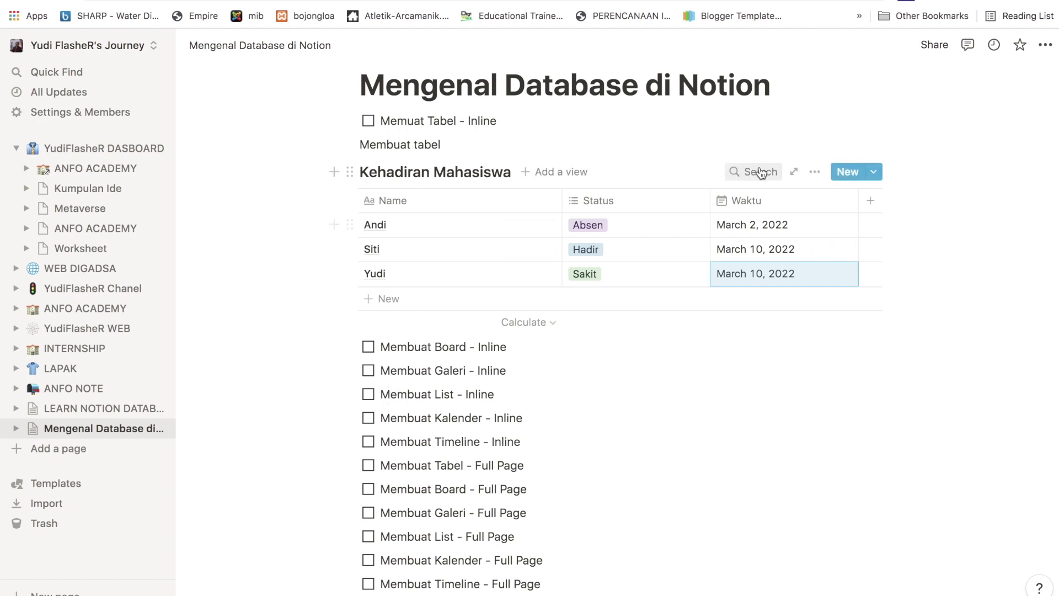
Examine the basic and advanced property types available for the Waktu column
click(751, 273)
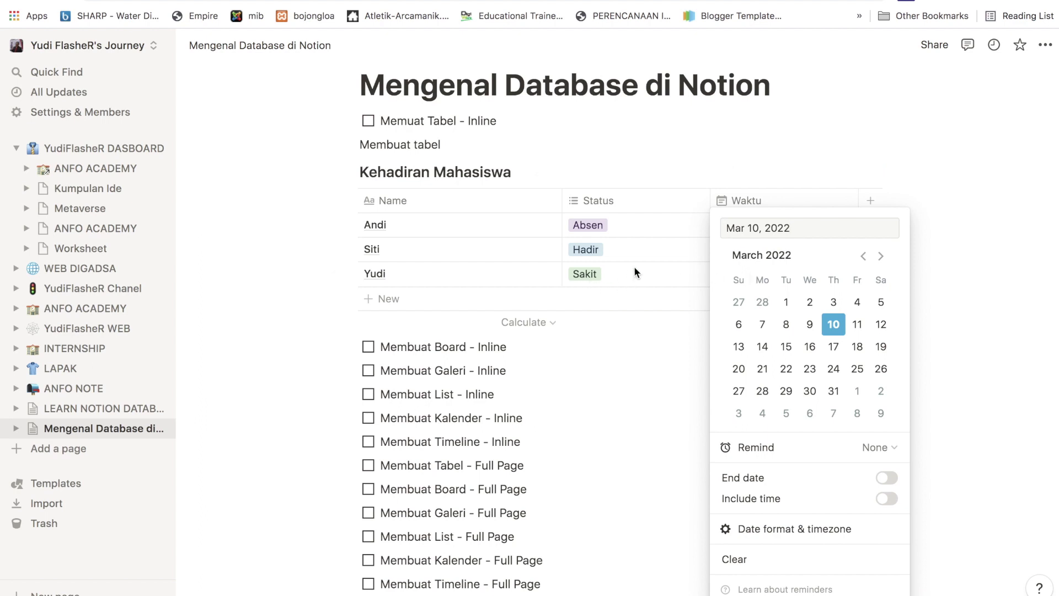
click(760, 142)
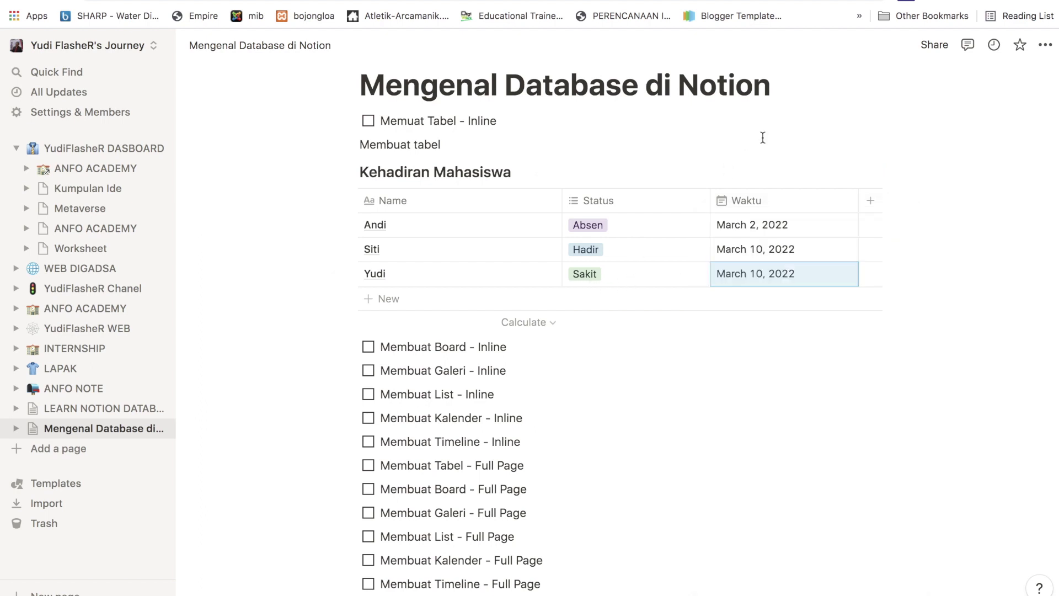
click(766, 200)
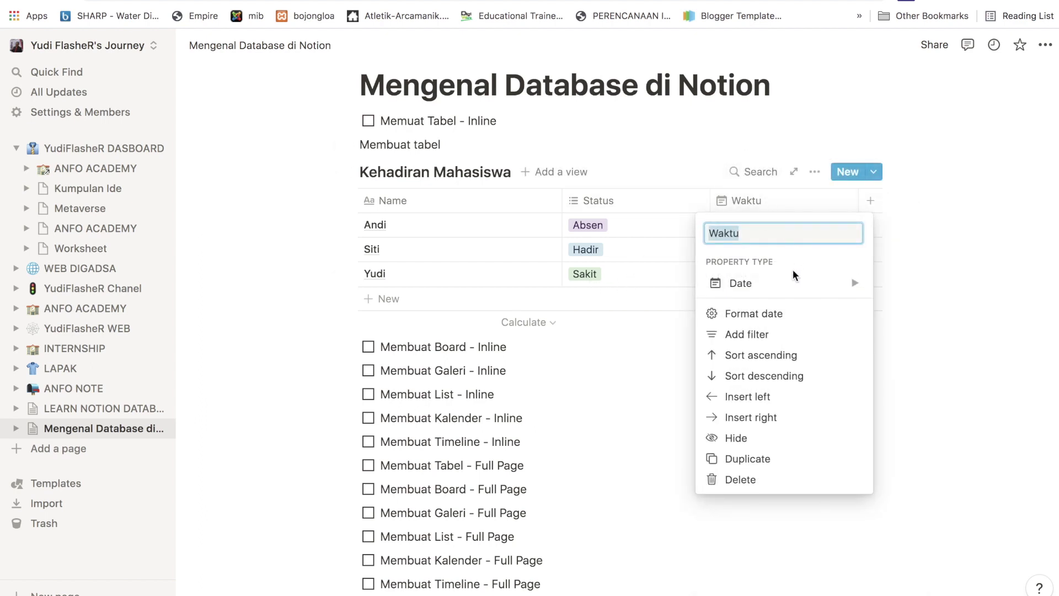
mouse_move(793, 283)
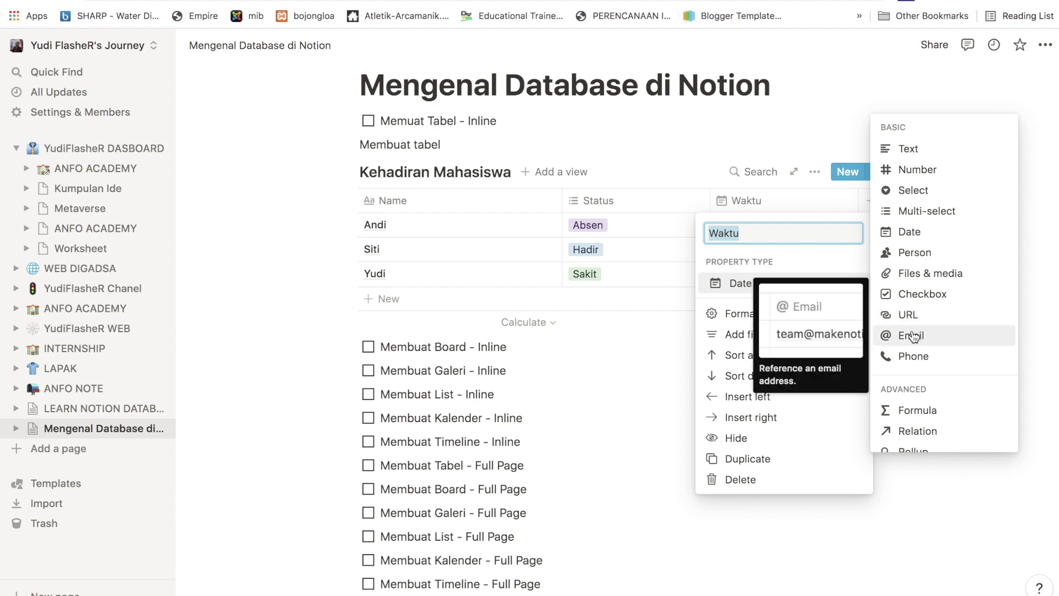
scroll(938, 400, down, 2)
scroll(944, 417, down, 1)
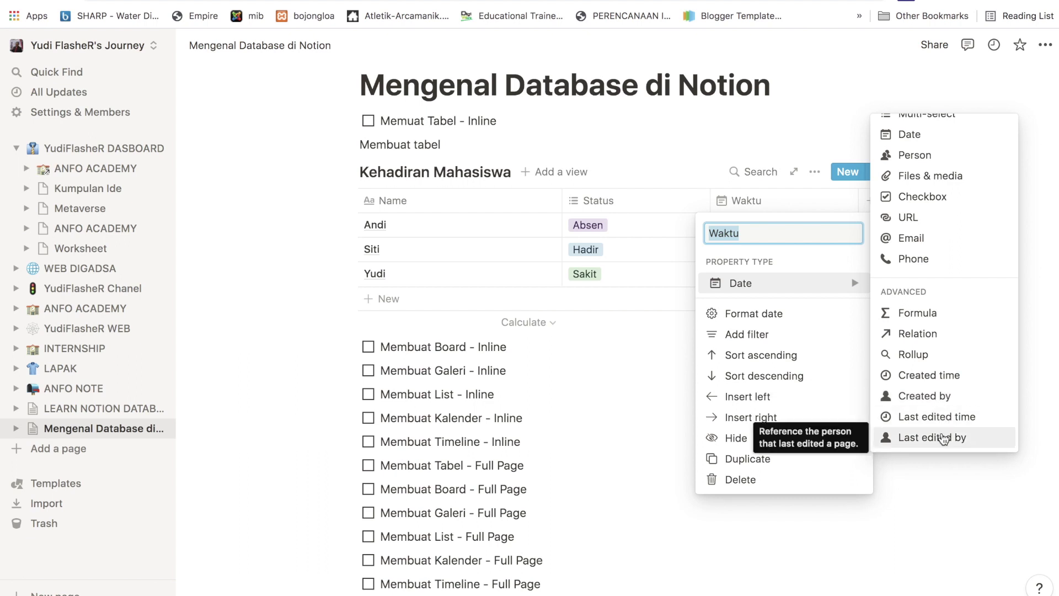
Look over the property type list once more, including Formula and the other advanced types, and close the Waktu column's options
scroll(941, 393, up, 2)
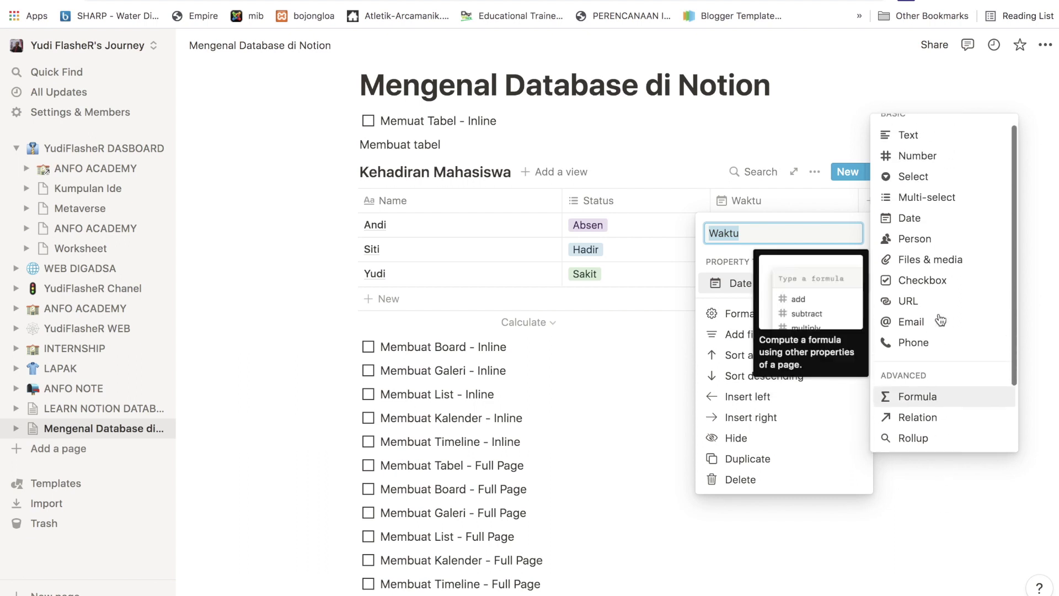
scroll(941, 317, down, 2)
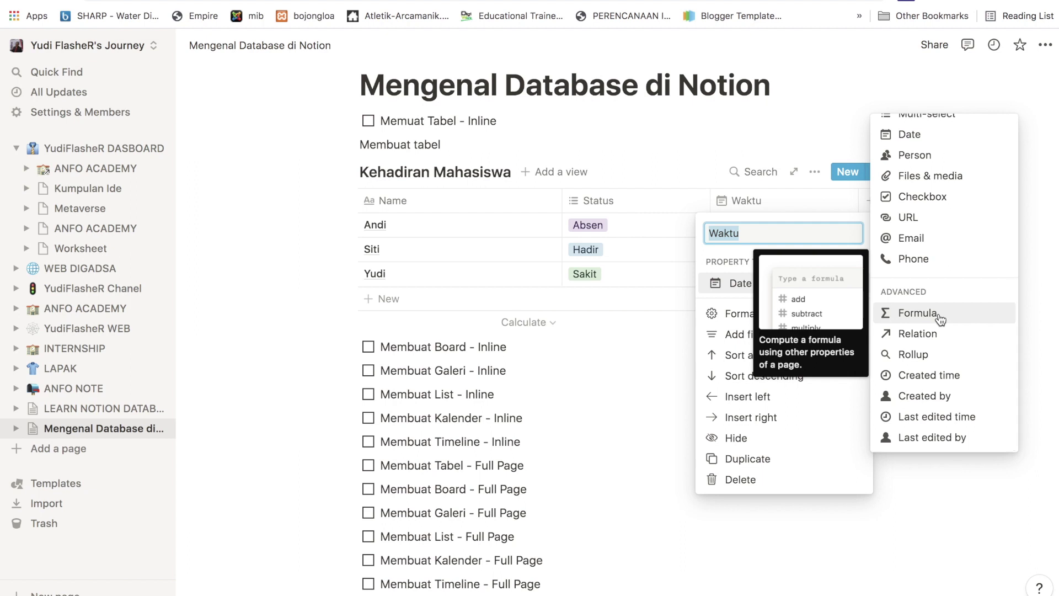
click(918, 511)
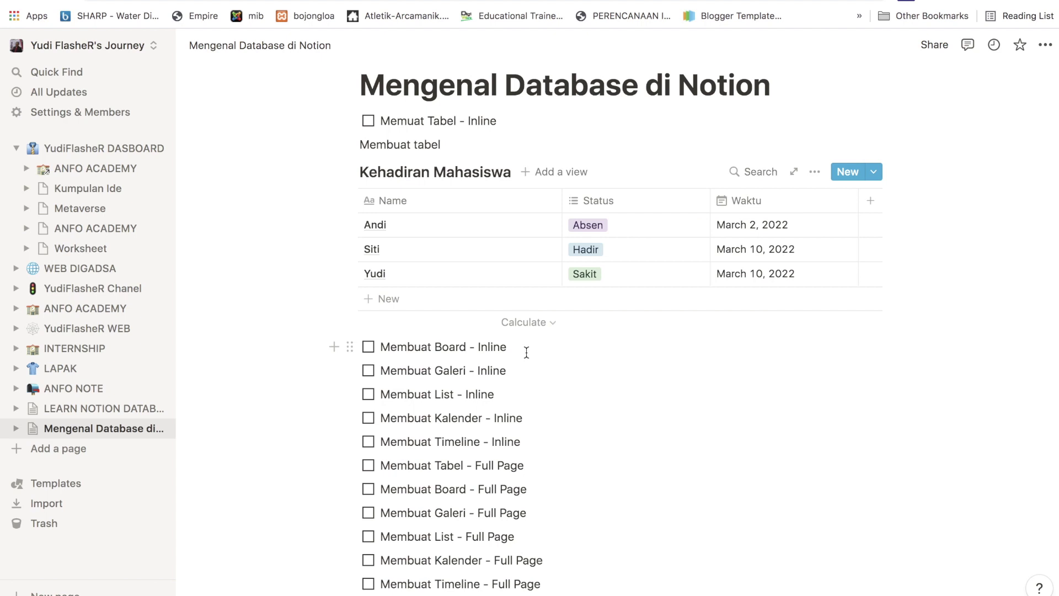
Insert an inline board database on a new line directly below the "Membuat Board - Inline" to-do
scroll(552, 344, down, 3)
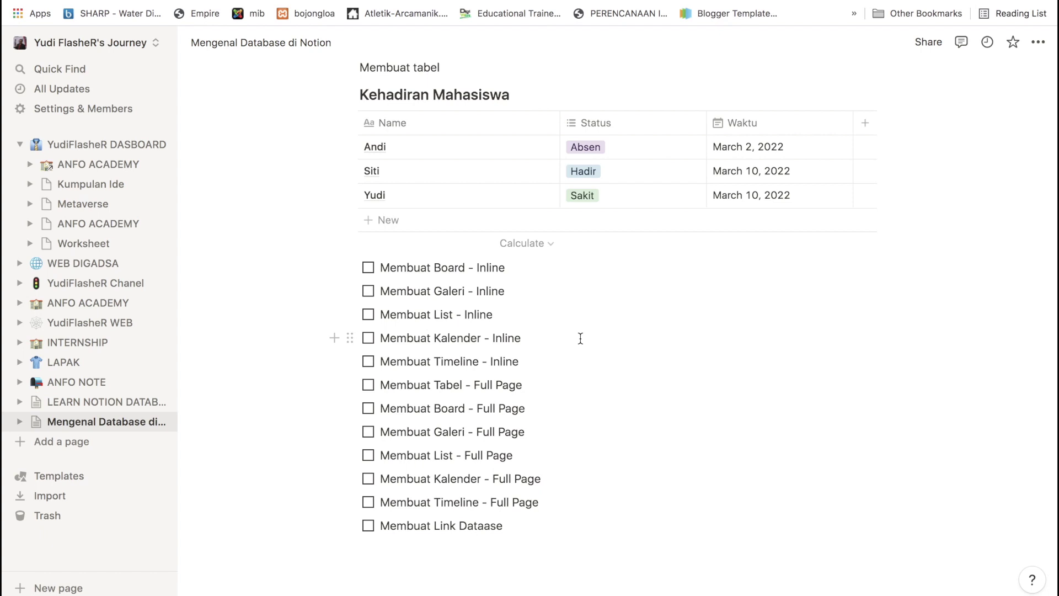
click(518, 269)
key(Return)
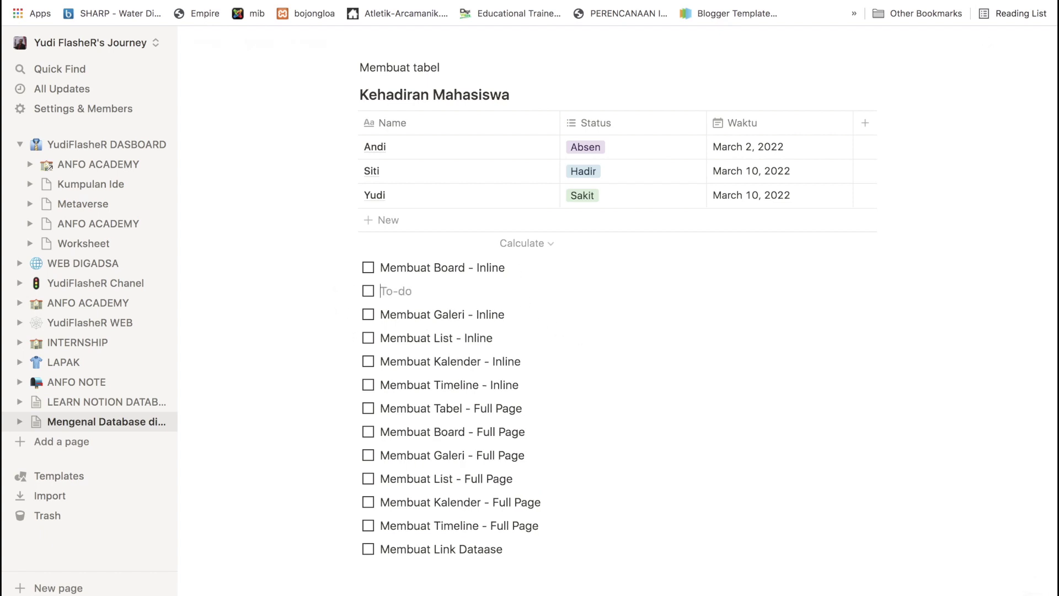
key(BackSpace)
text(/)
scroll(545, 437, down, 2)
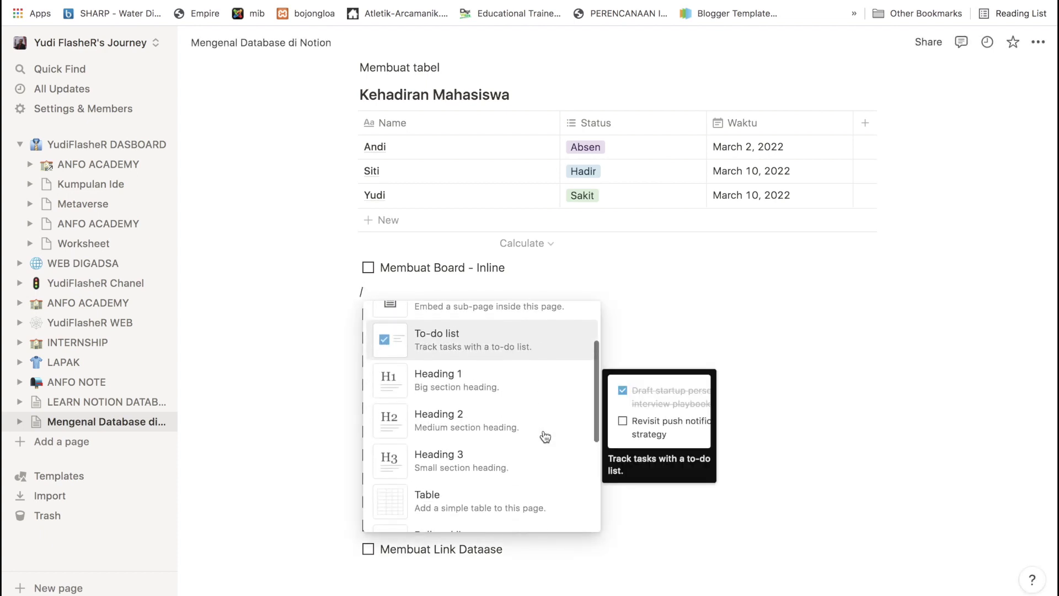
scroll(545, 436, down, 10)
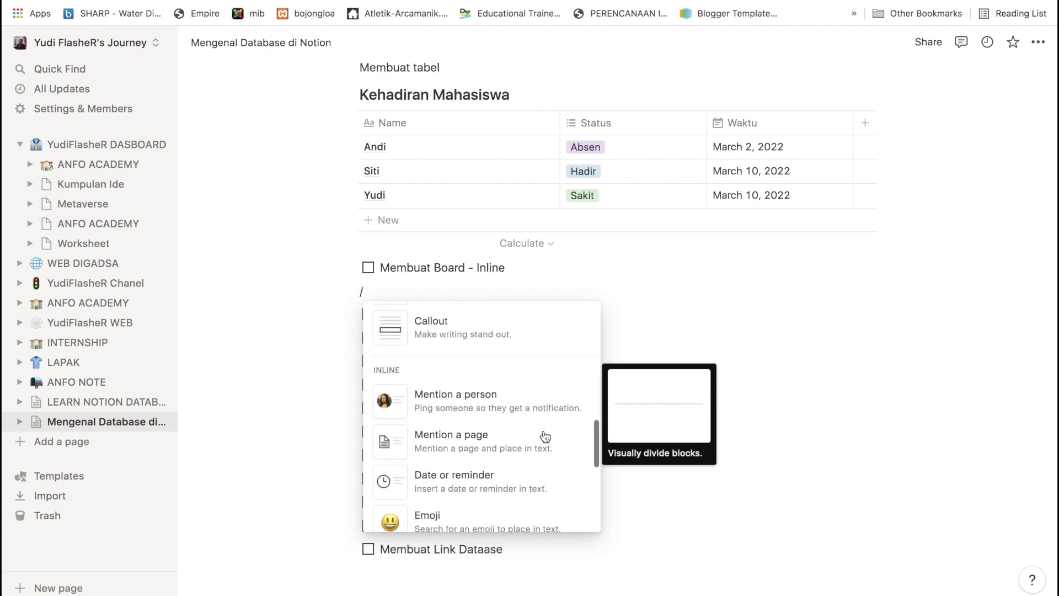
scroll(545, 437, down, 5)
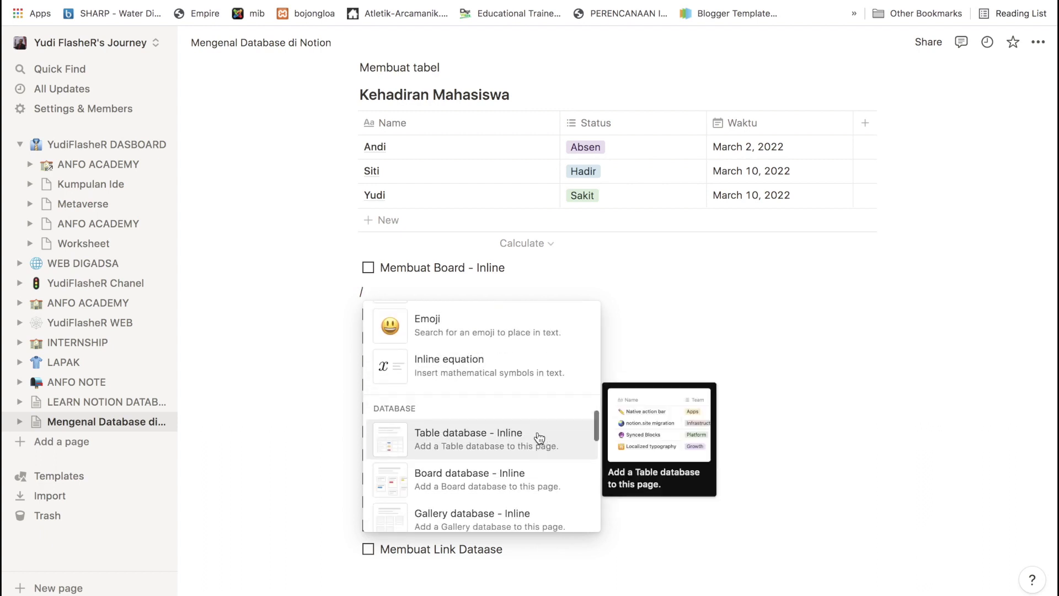
click(461, 485)
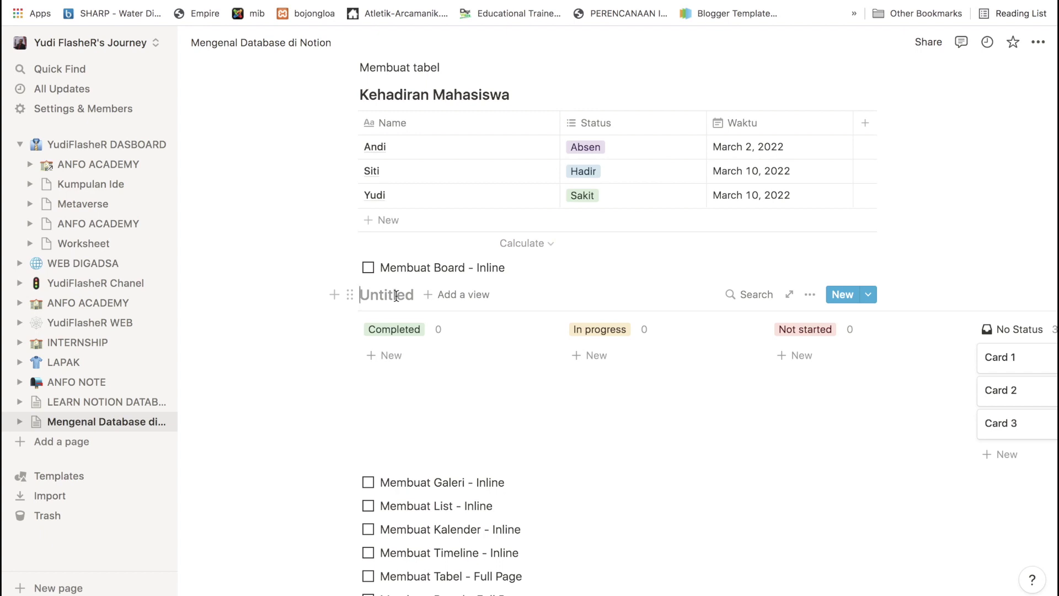
Title the new board database "Membuat Jurnal"
text(Me)
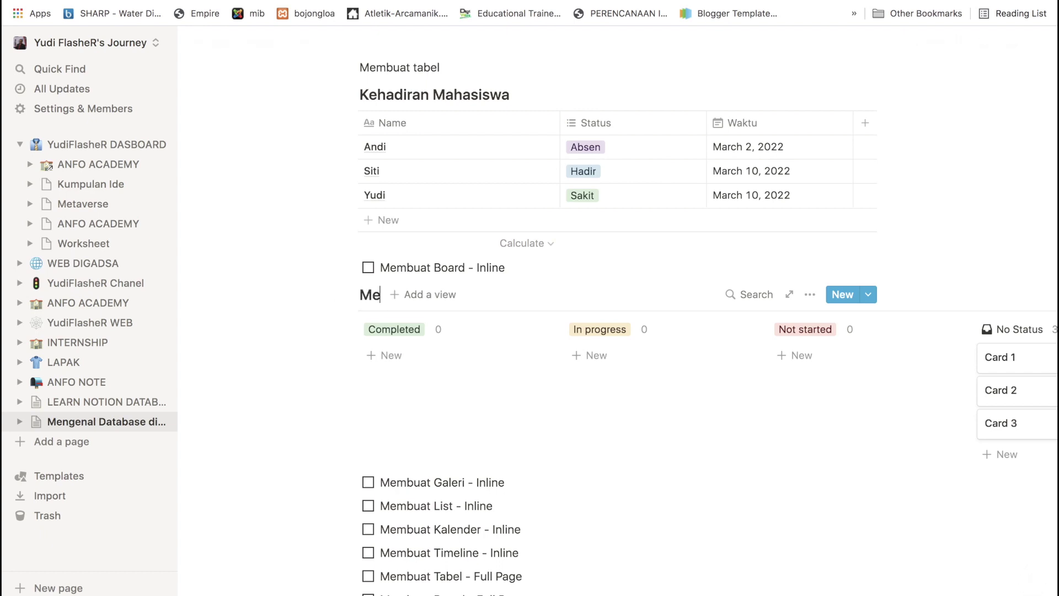
text(mbuat)
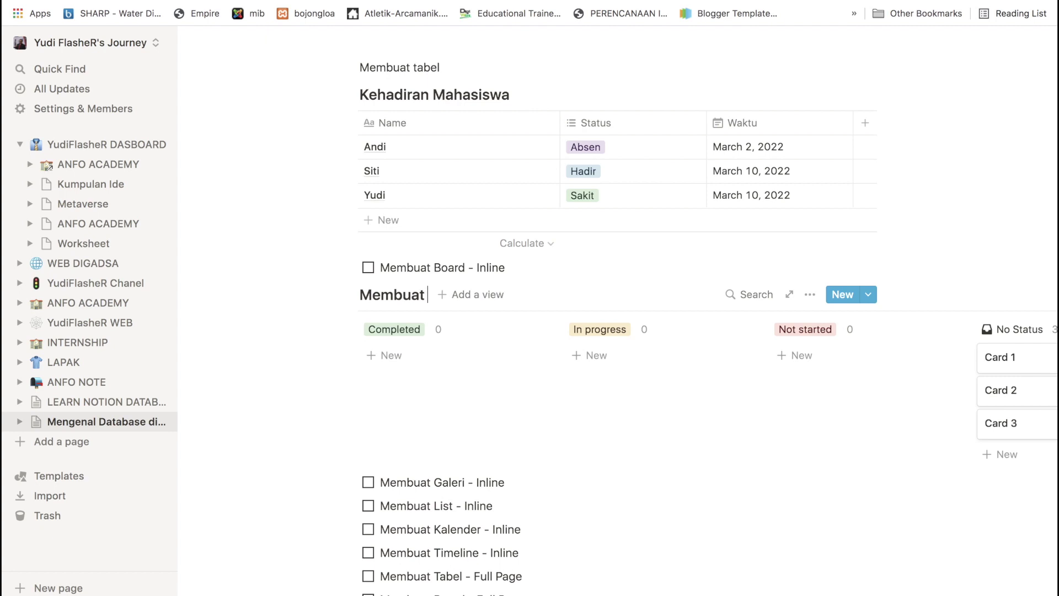
text( Jurnal)
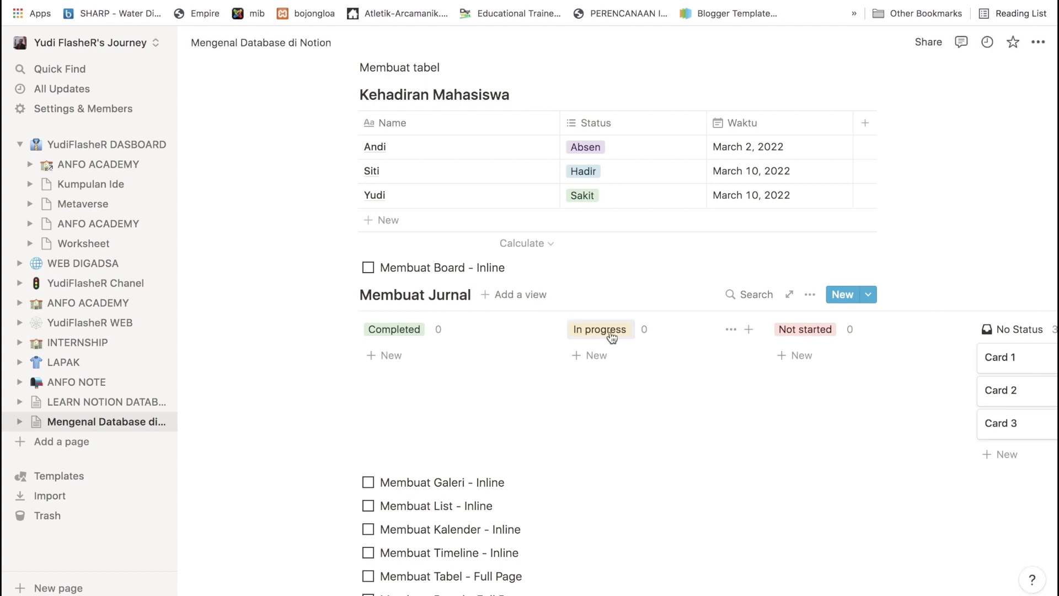
Rename Card 1 of the board as "Judul : Metaverse" and move it to the In progress group
scroll(611, 336, right, 2)
scroll(611, 336, right, 1)
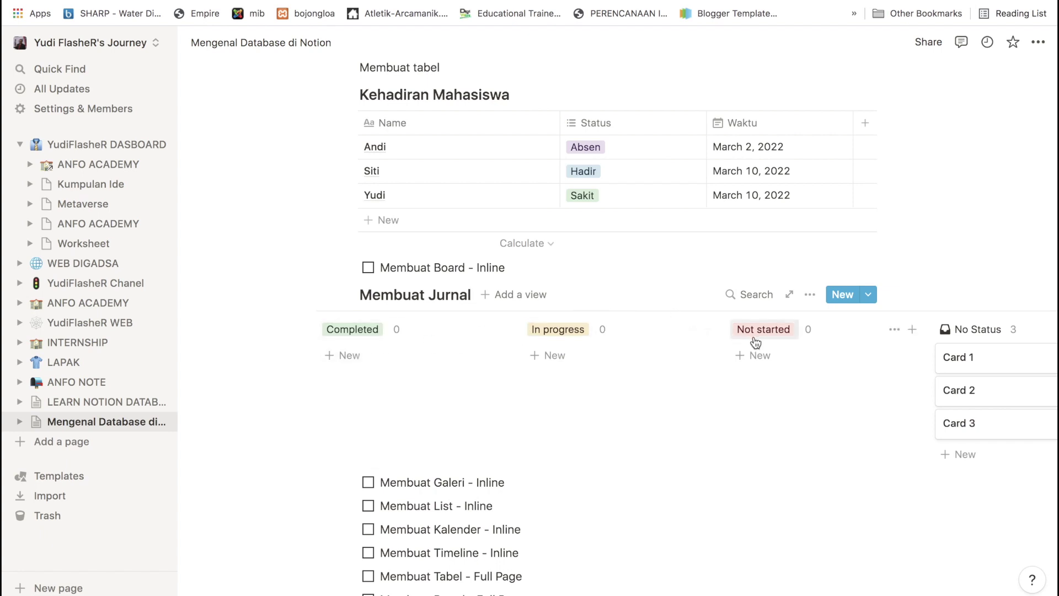
click(968, 364)
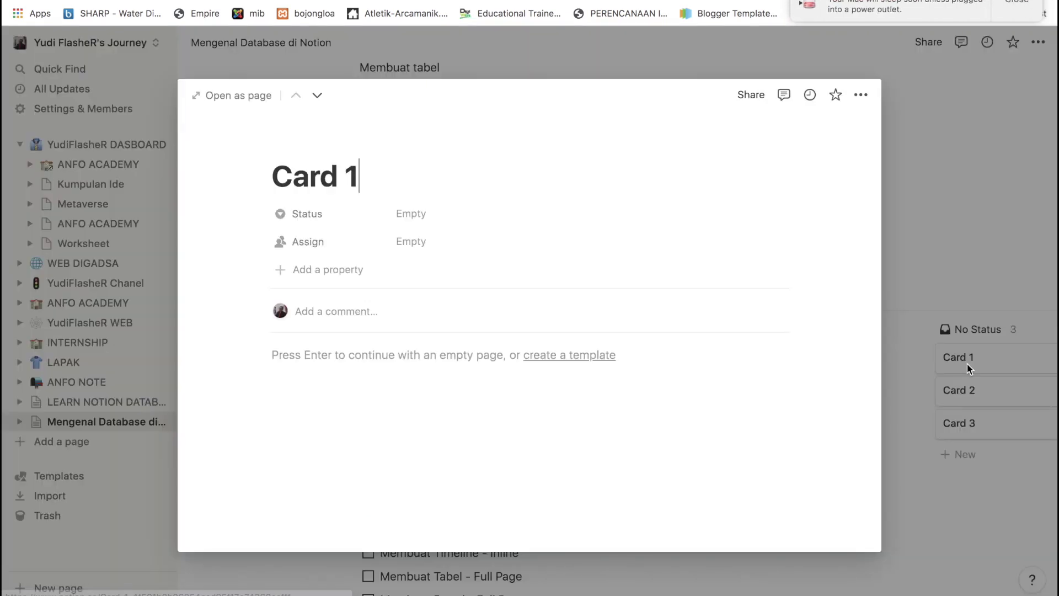
key(BackSpace)
key(BackSpace)
key(BackSpace)
key(BackSpace)
key(BackSpace)
key(BackSpace)
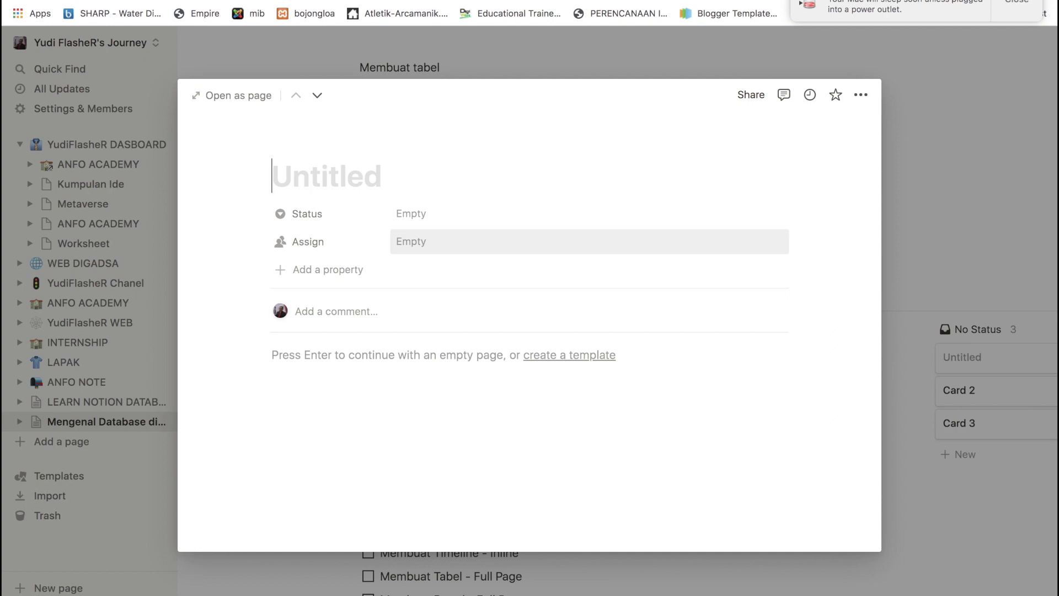
text(Judul)
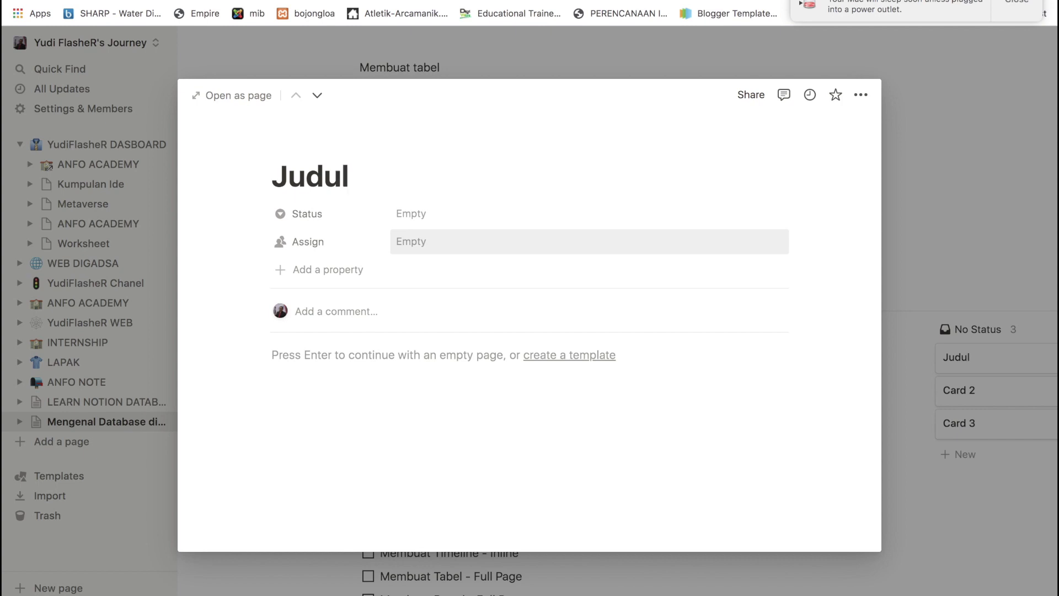
text( : Meta)
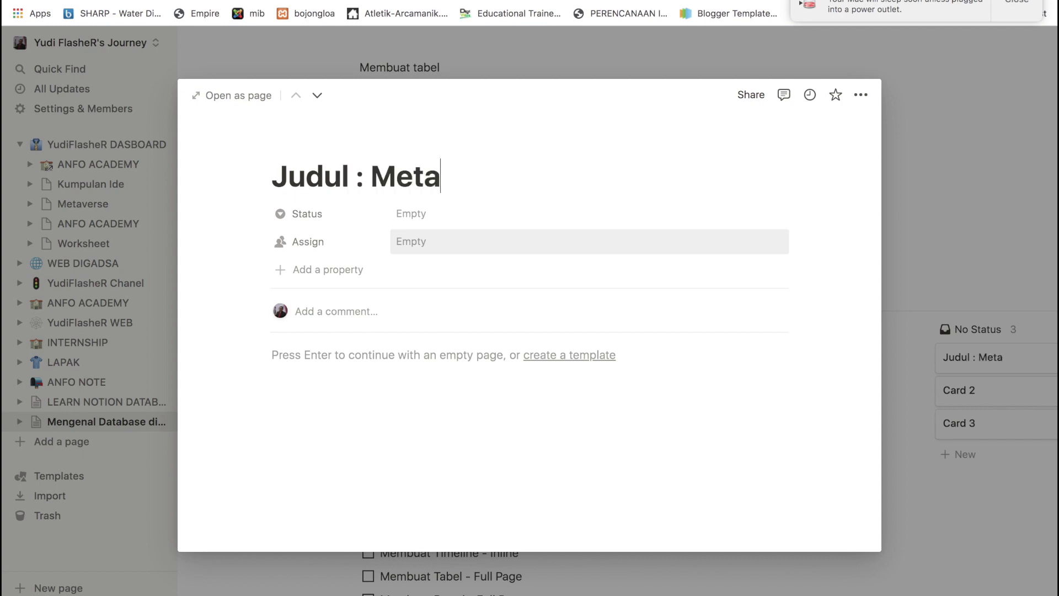
text(verse)
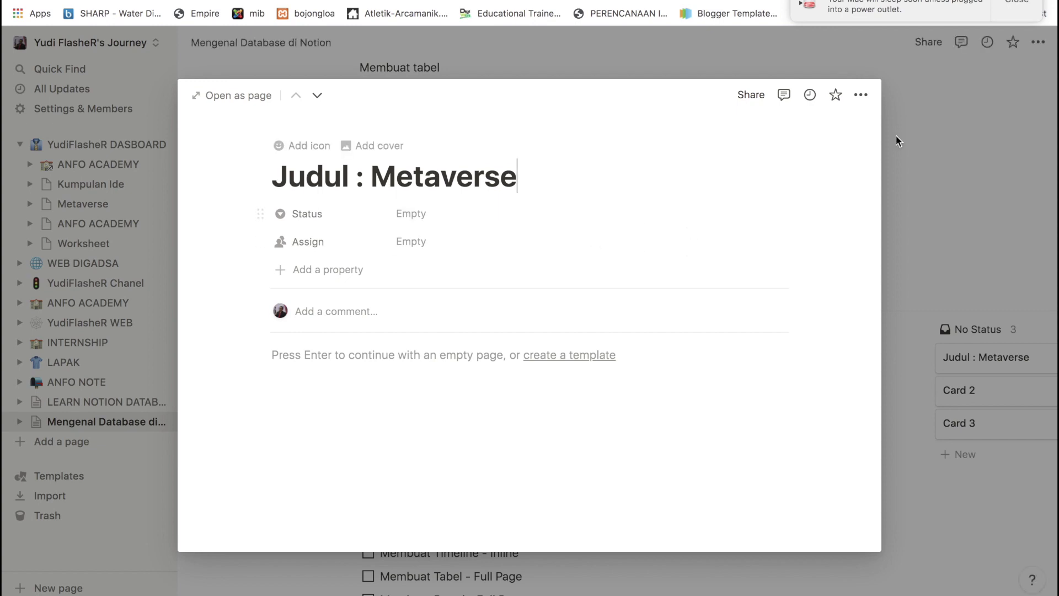
click(958, 142)
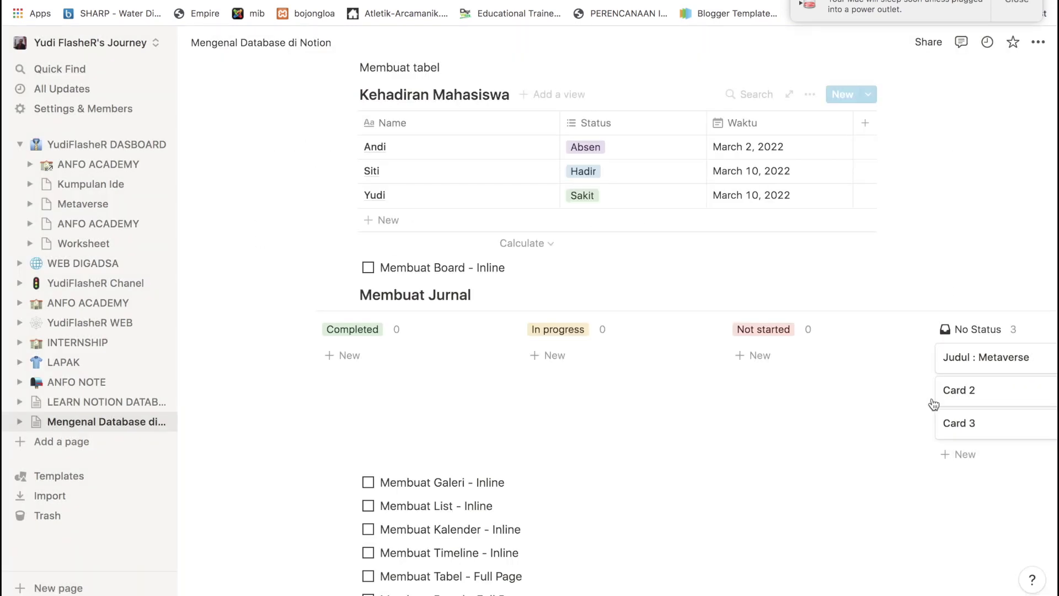
drag(992, 366, 570, 357)
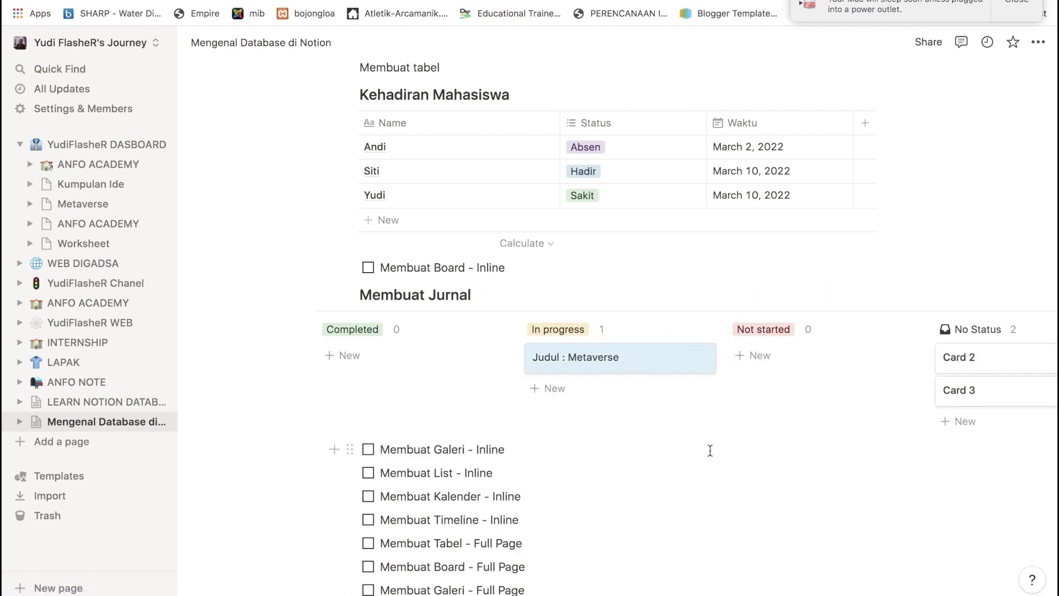
Rename Card 2 of the board as "Cryptocurrency" and move it to the Not started group
click(963, 360)
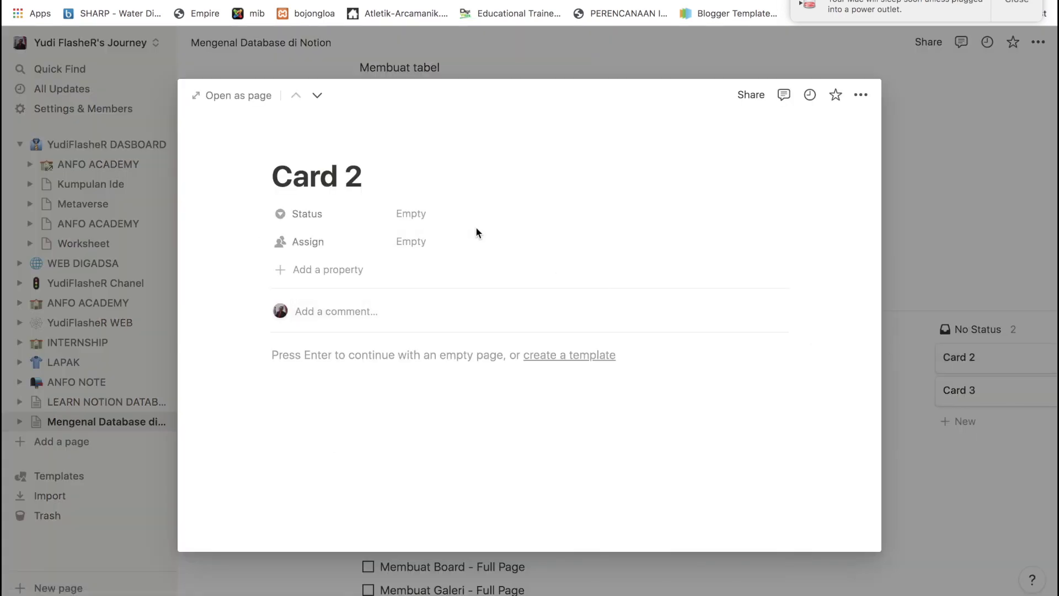
key(BackSpace)
key(BackSpace)
key(BackSpace)
key(BackSpace)
key(BackSpace)
key(BackSpace)
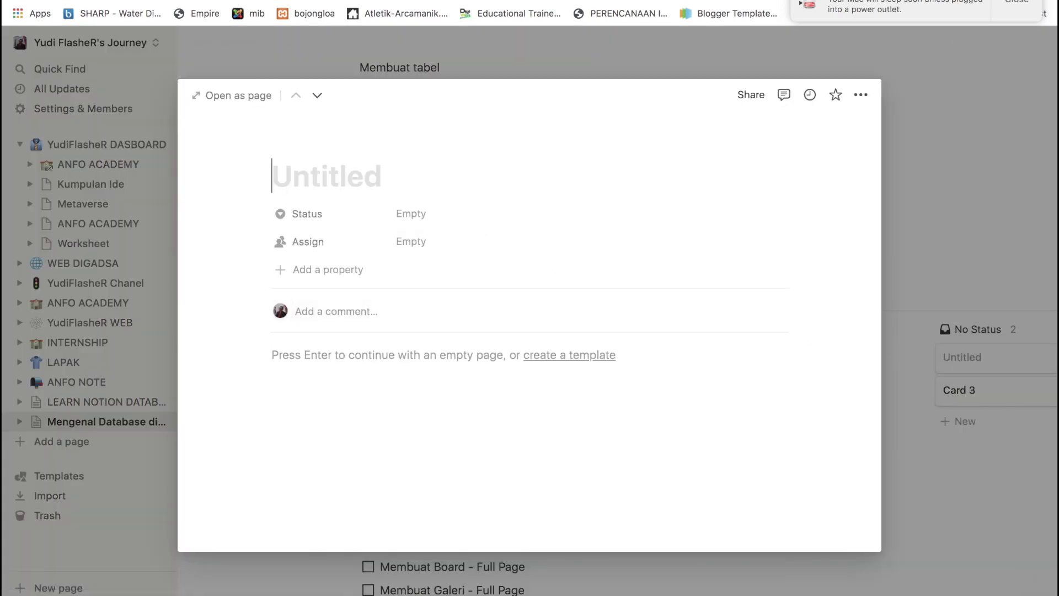
text(Cy)
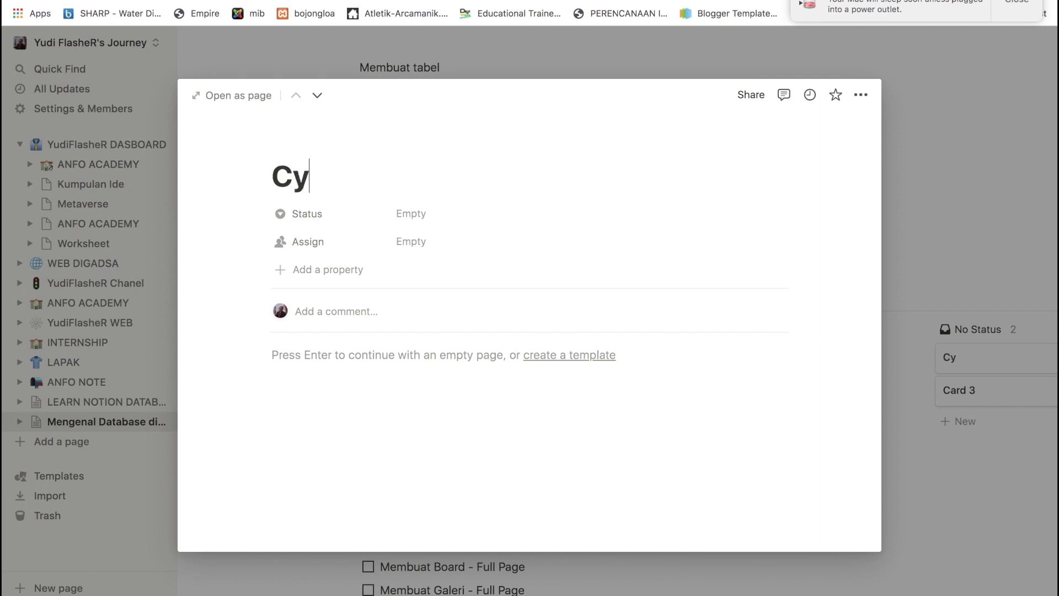
key(BackSpace)
text(ryptocurre)
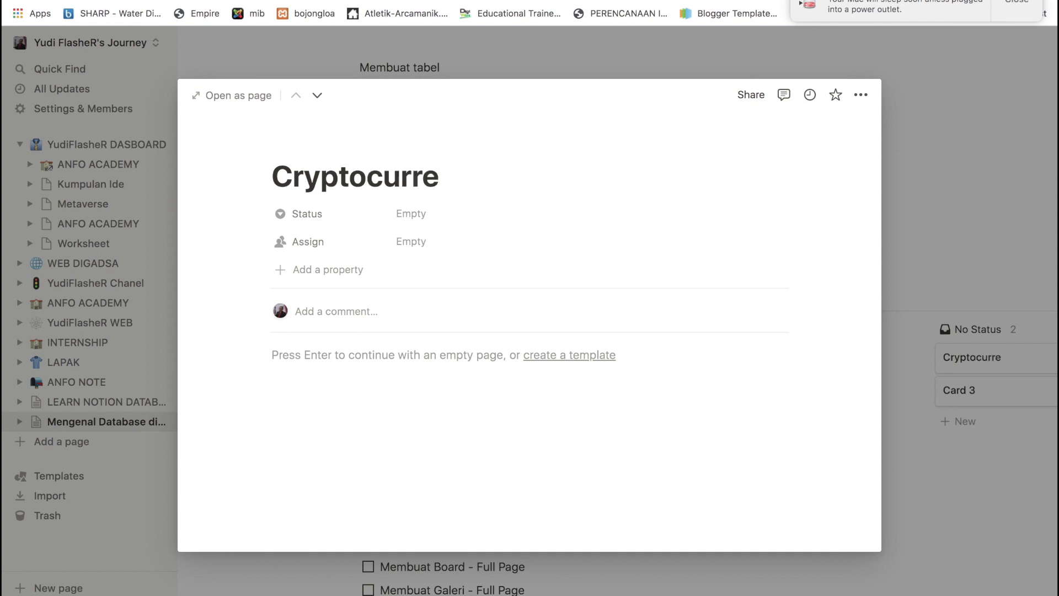
text(ncy)
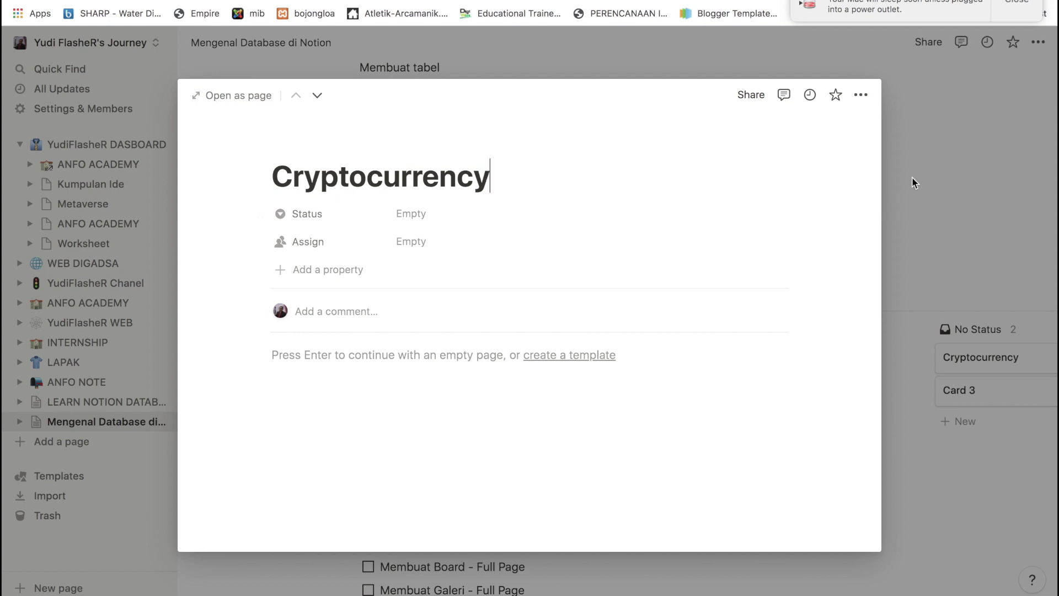
click(936, 173)
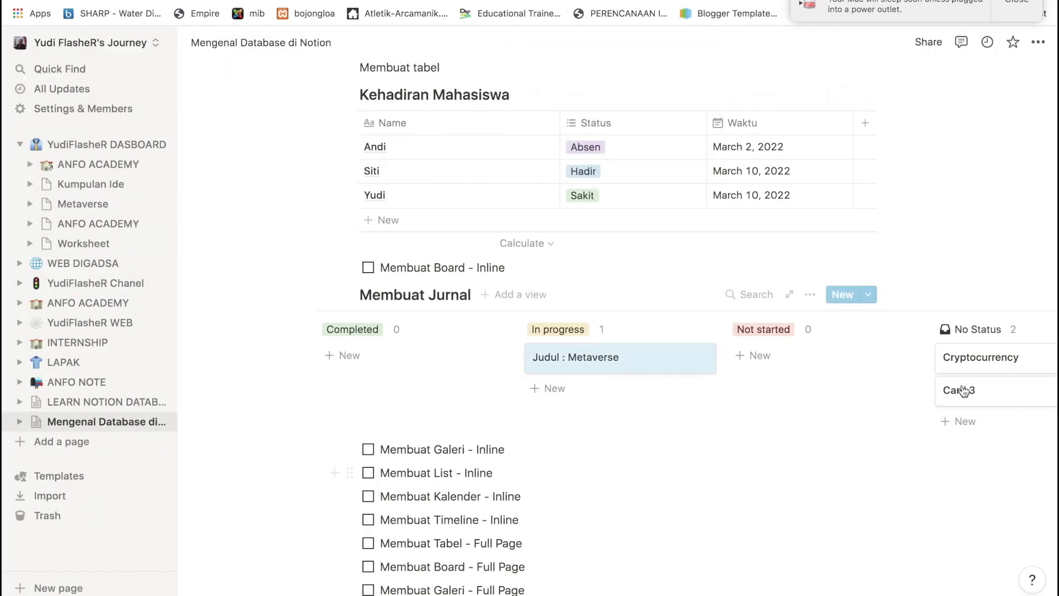
drag(982, 366, 772, 362)
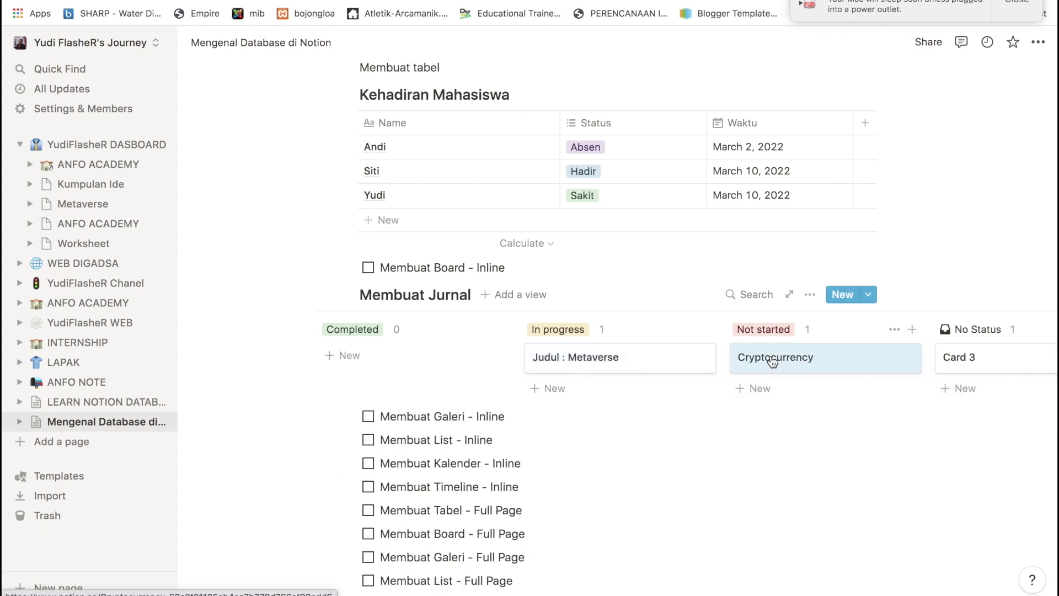
Mark the "Membuat Board - Inline" to-do above the journal board as done
scroll(771, 464, down, 4)
scroll(783, 391, up, 1)
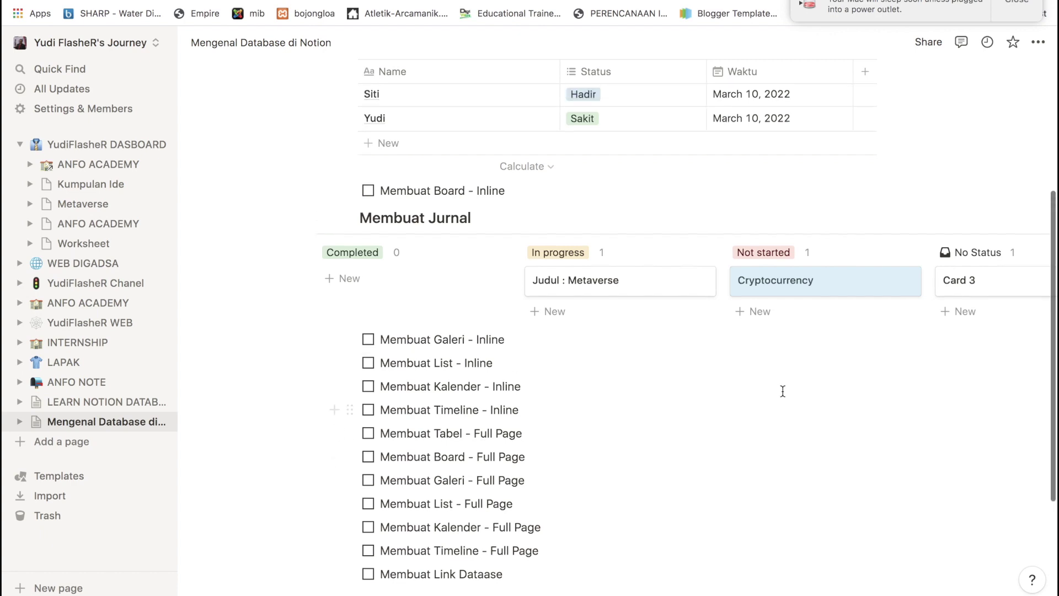
scroll(783, 391, up, 2)
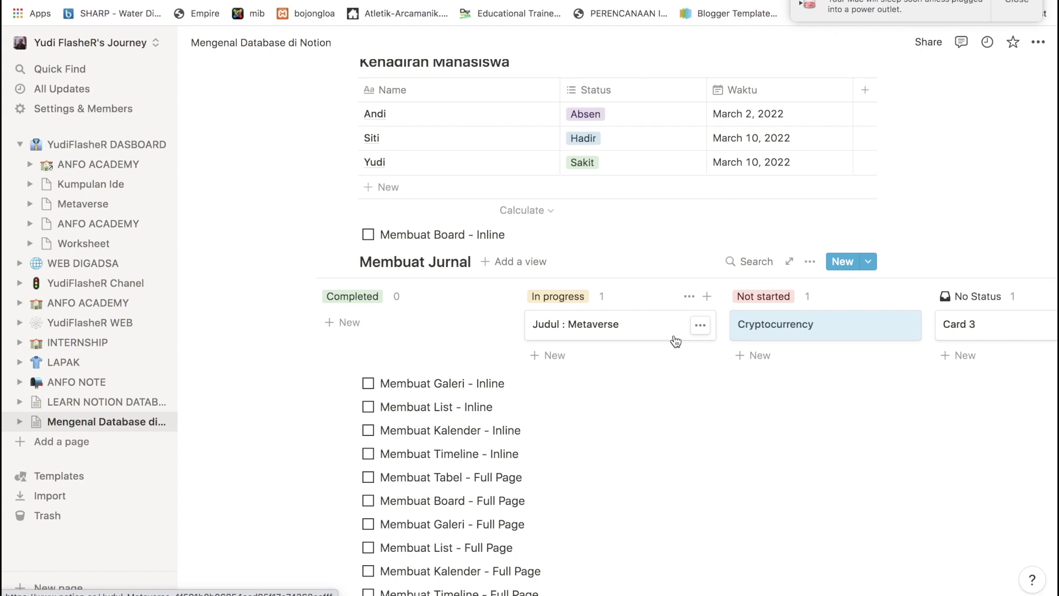
click(367, 234)
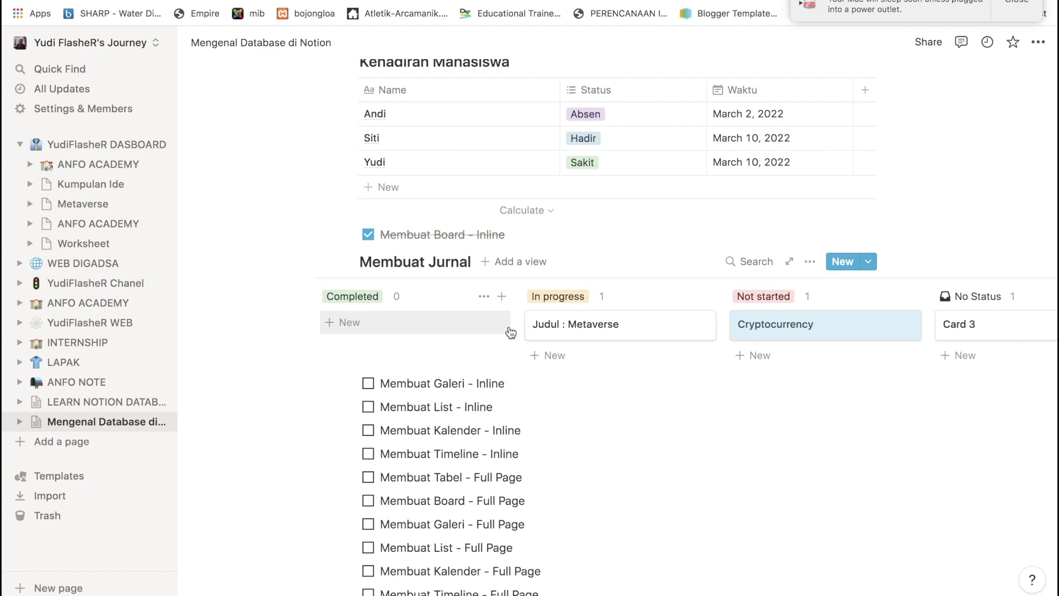
Insert an inline gallery database directly below the "Membuat Galeri - Inline" to-do
scroll(729, 479, down, 3)
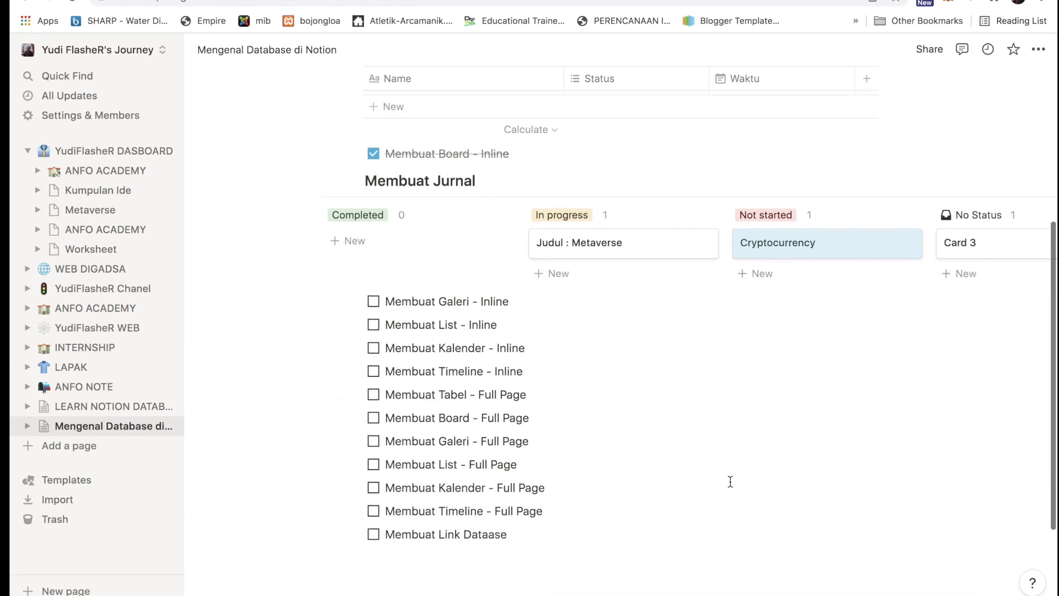
scroll(731, 482, up, 1)
scroll(730, 482, down, 1)
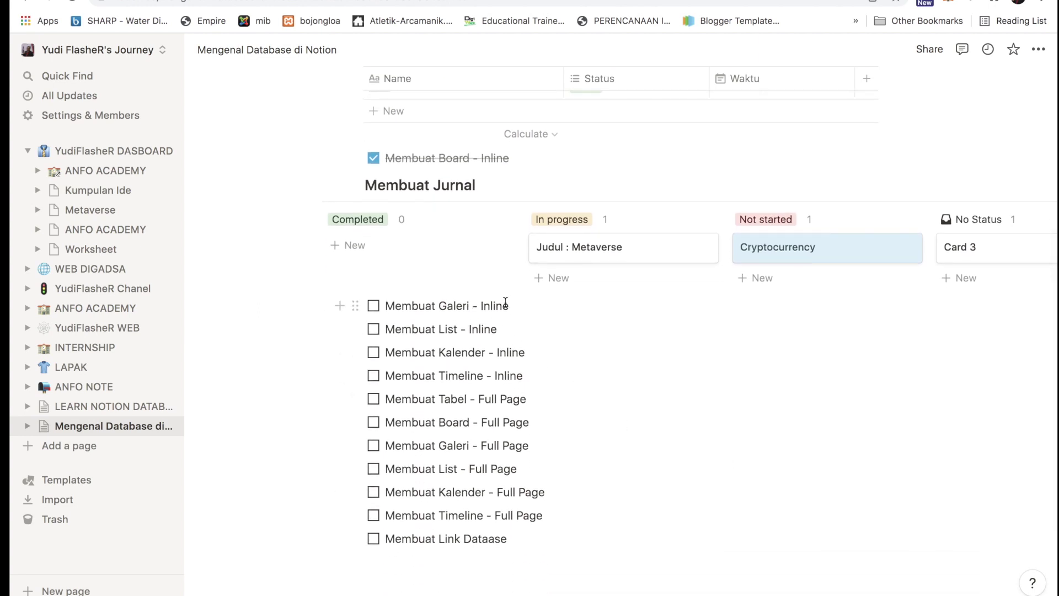
click(522, 308)
key(Return)
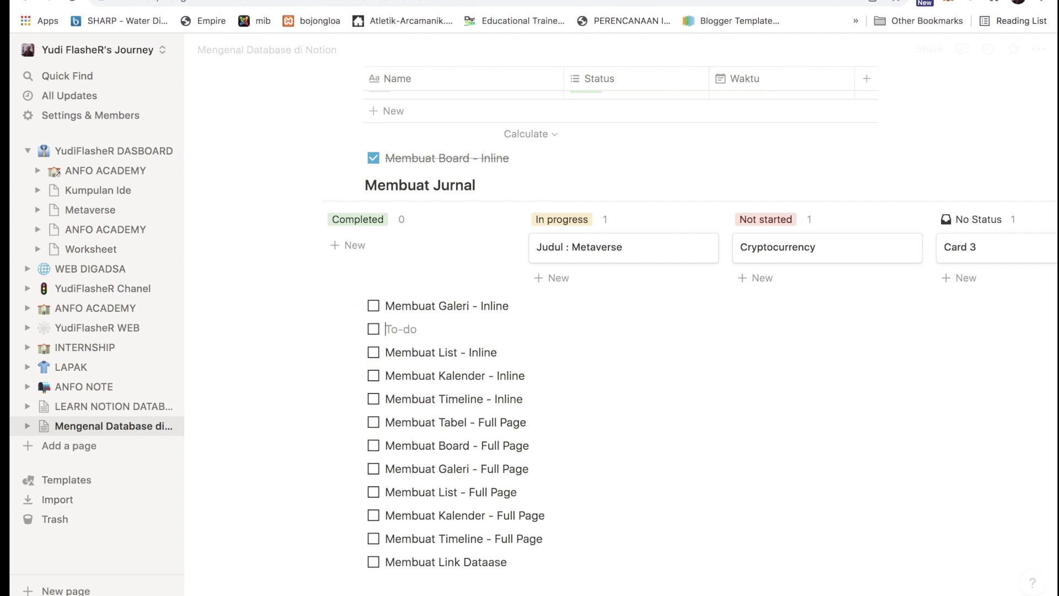
key(BackSpace)
text(/)
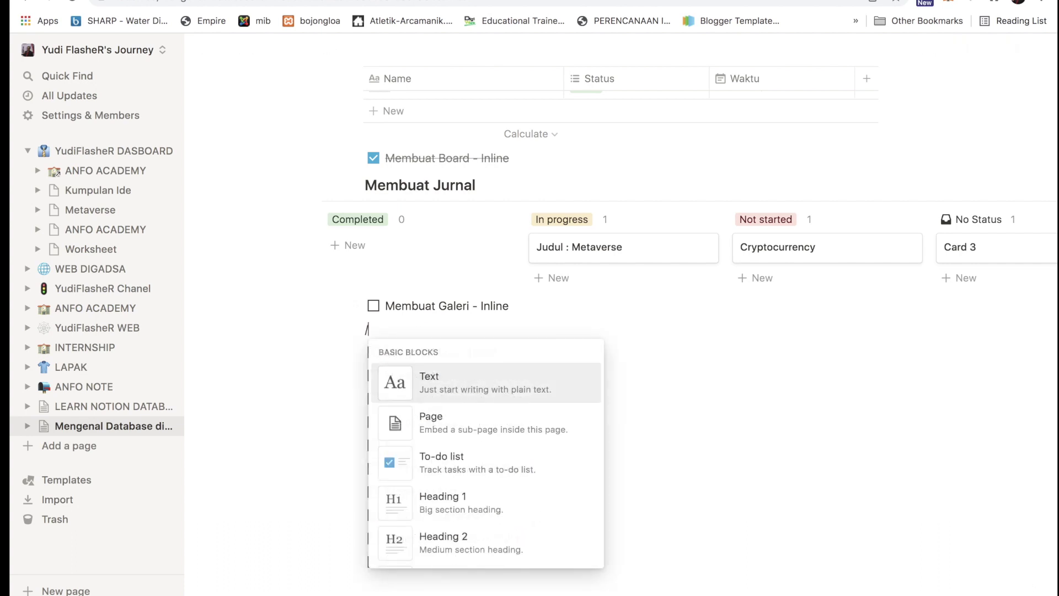
scroll(500, 428, down, 5)
scroll(499, 427, down, 10)
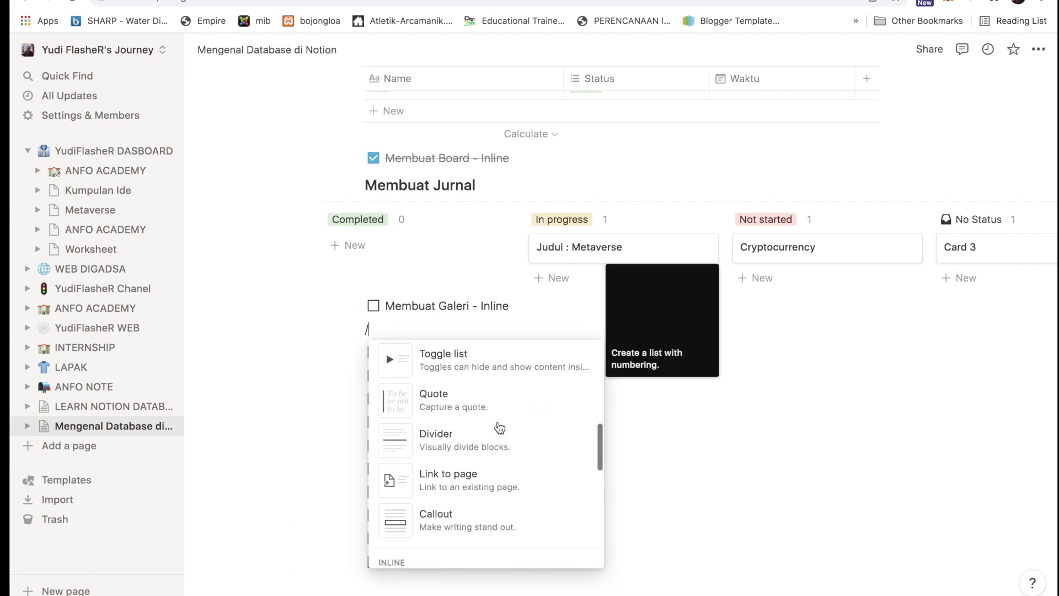
scroll(497, 421, down, 8)
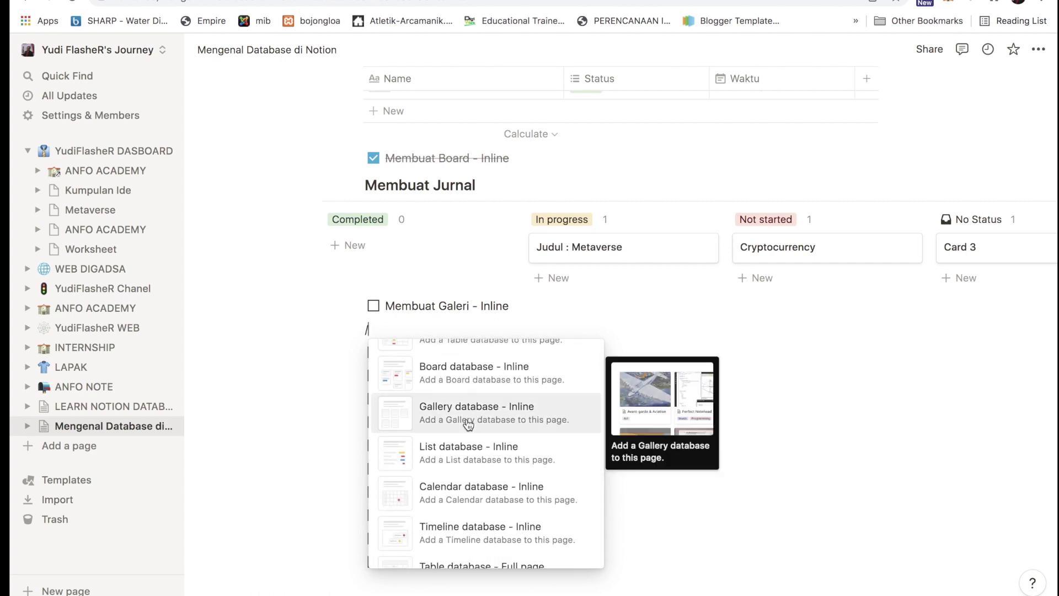
click(468, 424)
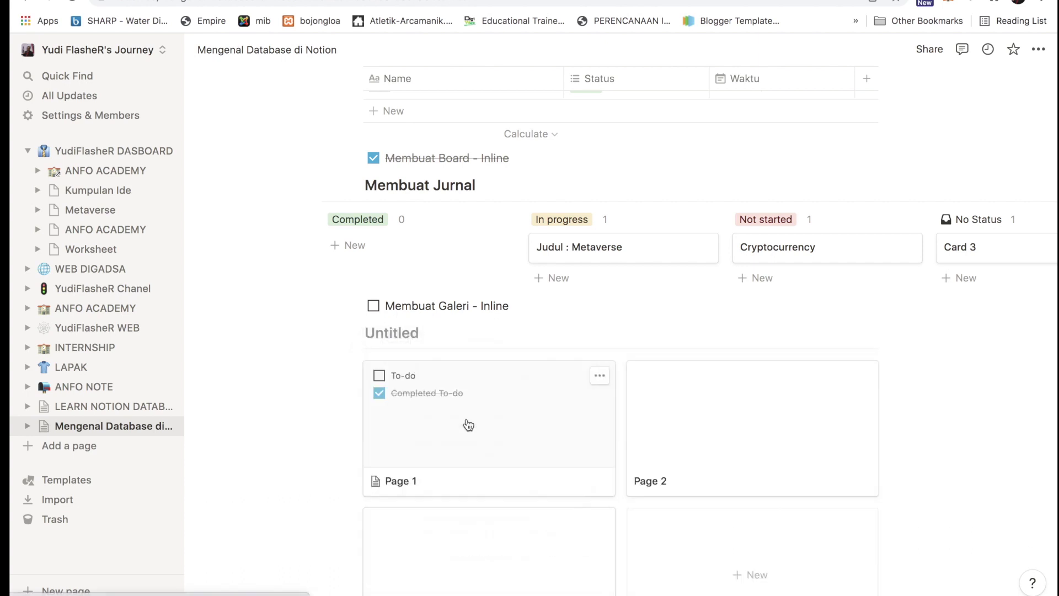
Title the new gallery database "Galeri Aktivitas Mengajar dan Pengabdian Masyarakat"
scroll(468, 424, down, 10)
scroll(467, 420, up, 4)
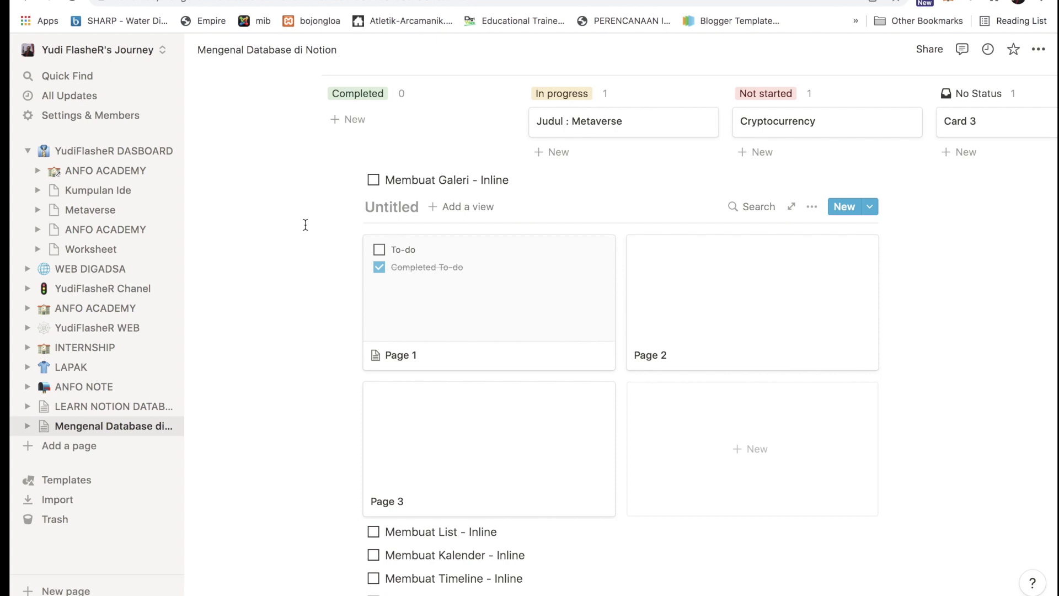
click(391, 207)
text(Ga)
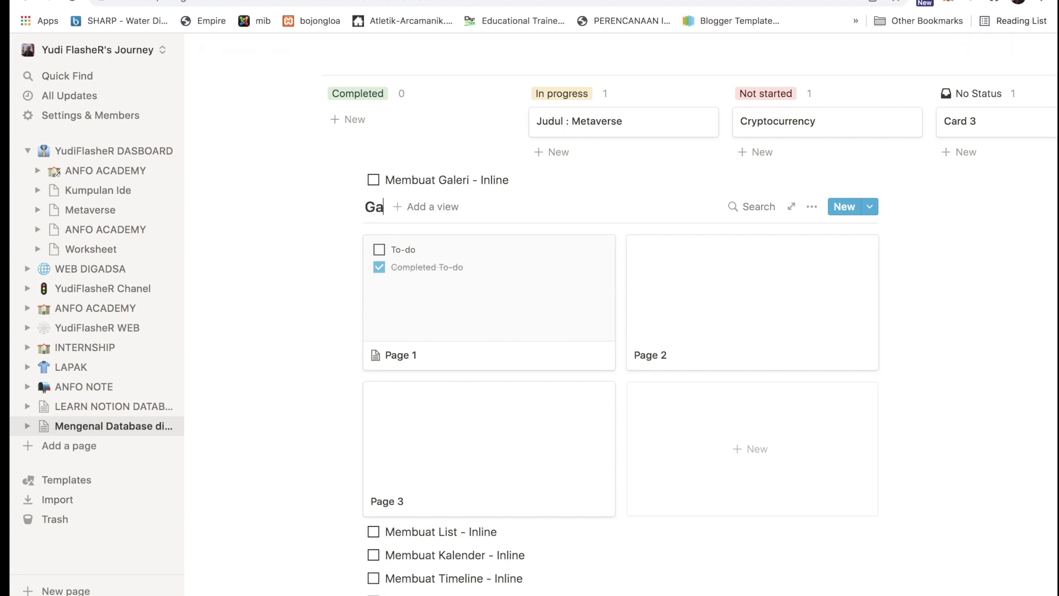
text(leri Ak)
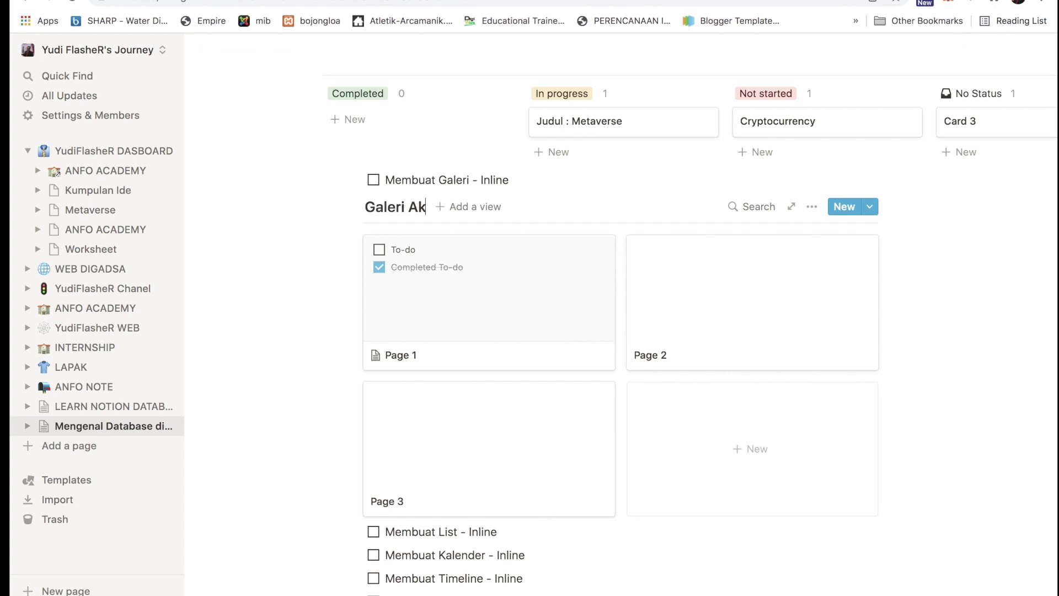
text(tivita)
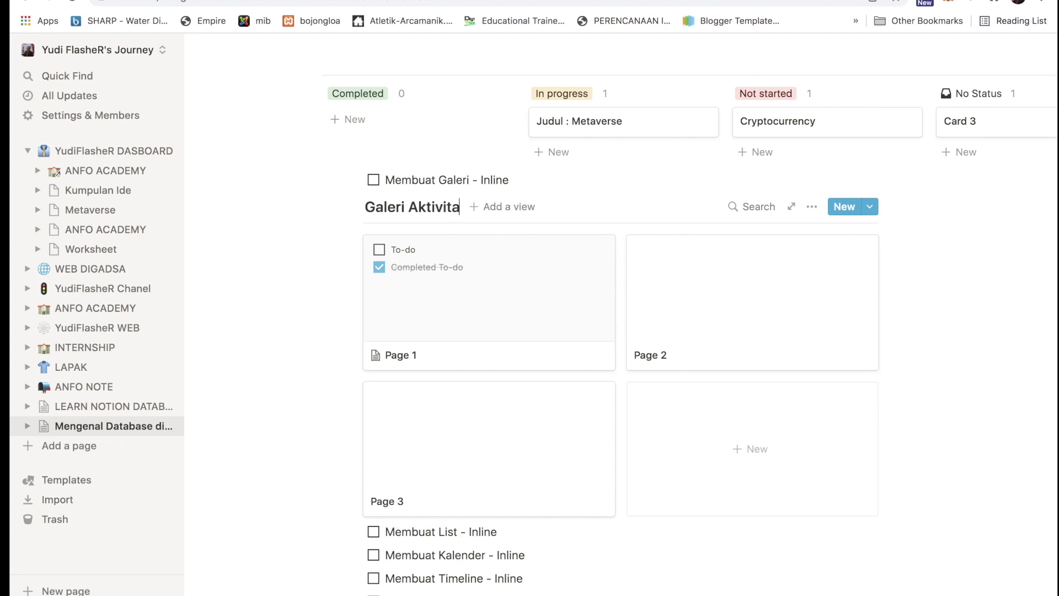
text(s Menga)
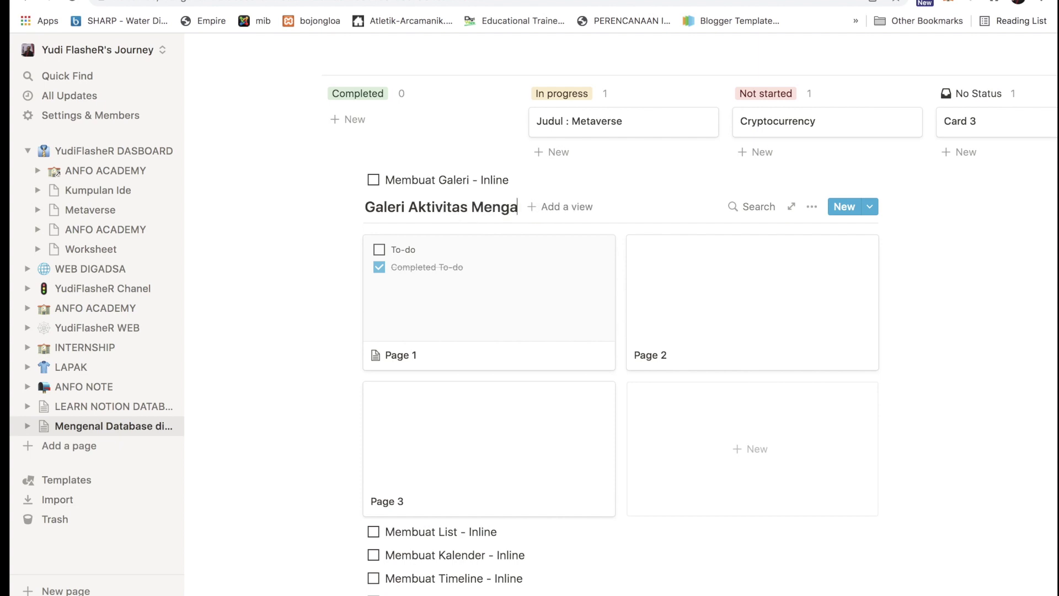
text(jar dan)
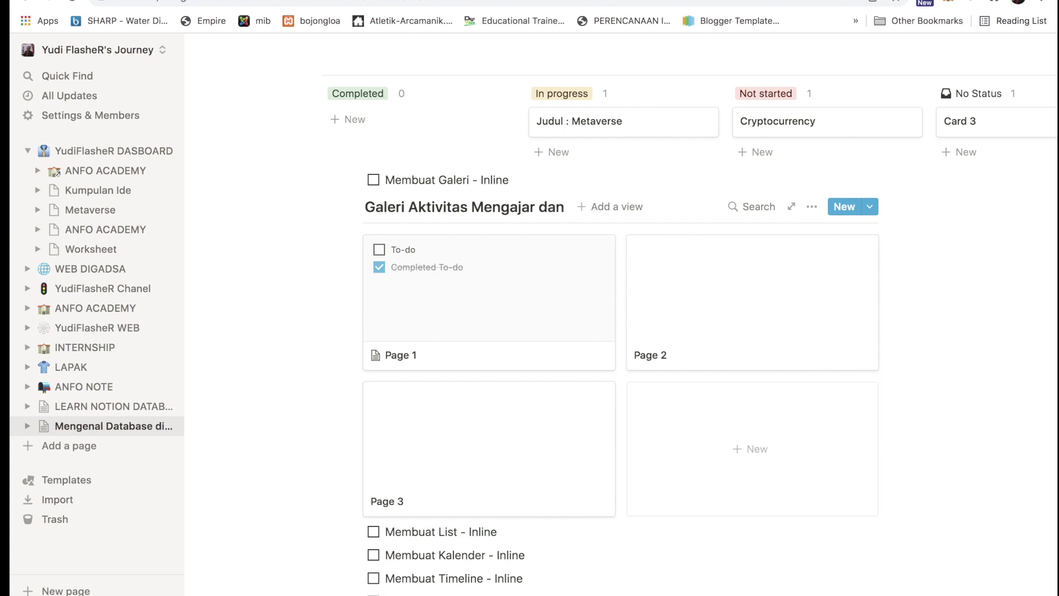
text(Penga)
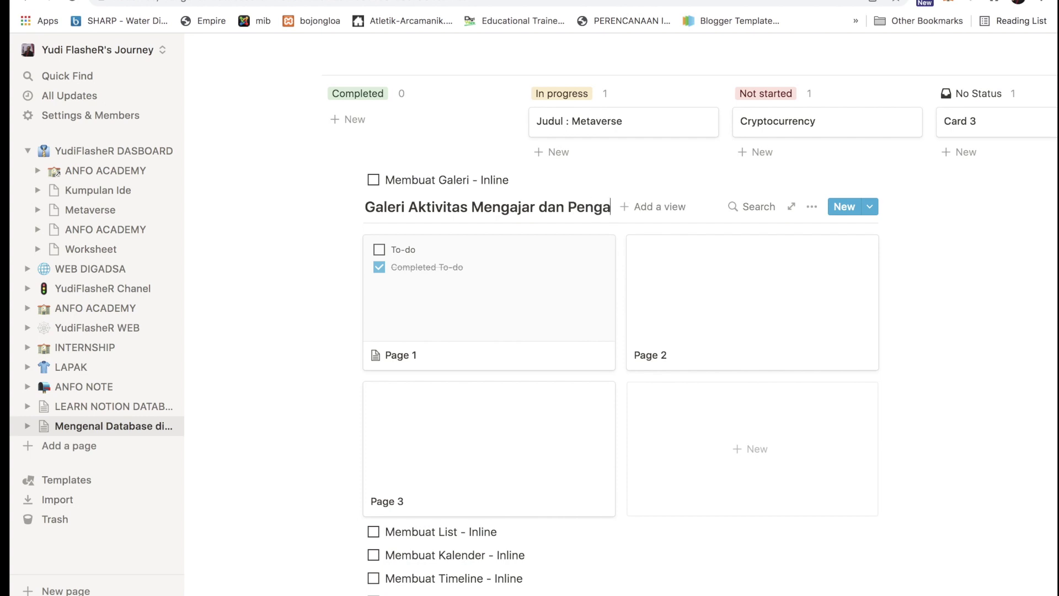
text(bdia)
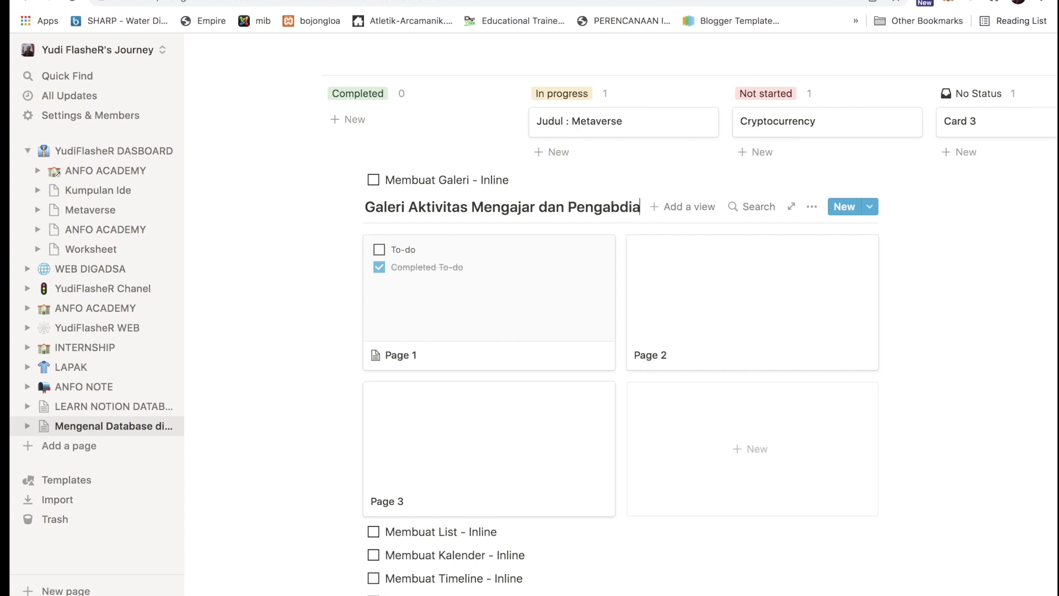
text(n Masyar)
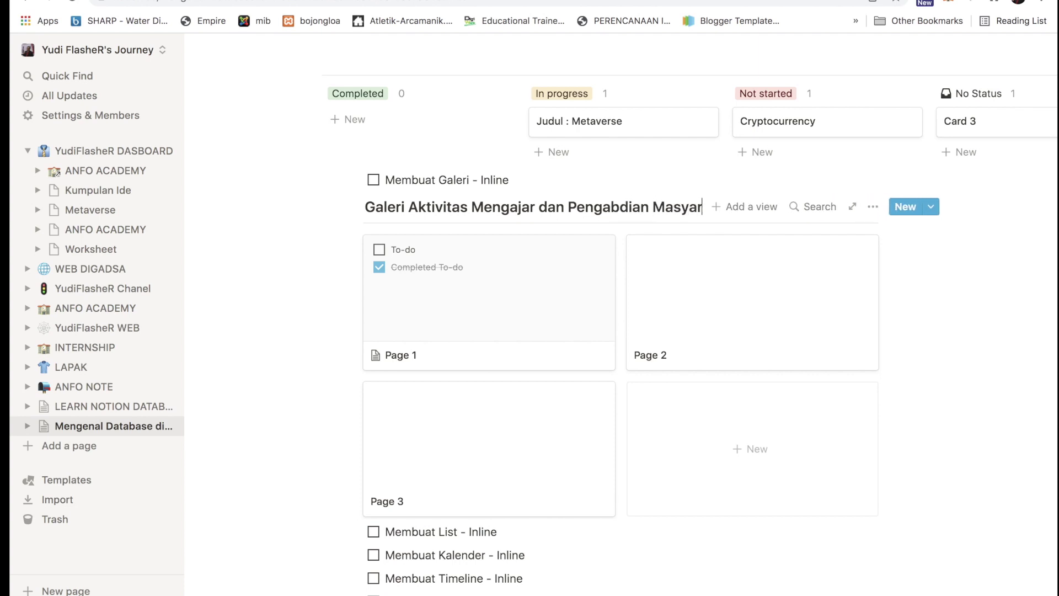
text(akat)
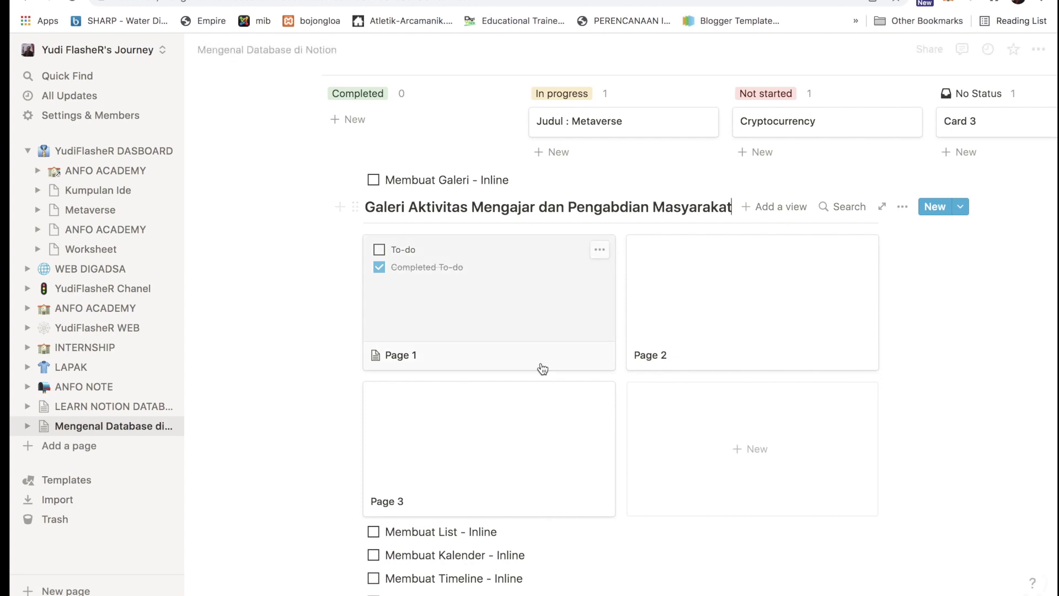
Open the gallery's Page 1 card and rename it "Aktifitas Persiapan Seminar"
scroll(759, 379, down, 3)
scroll(758, 379, up, 2)
scroll(758, 378, up, 1)
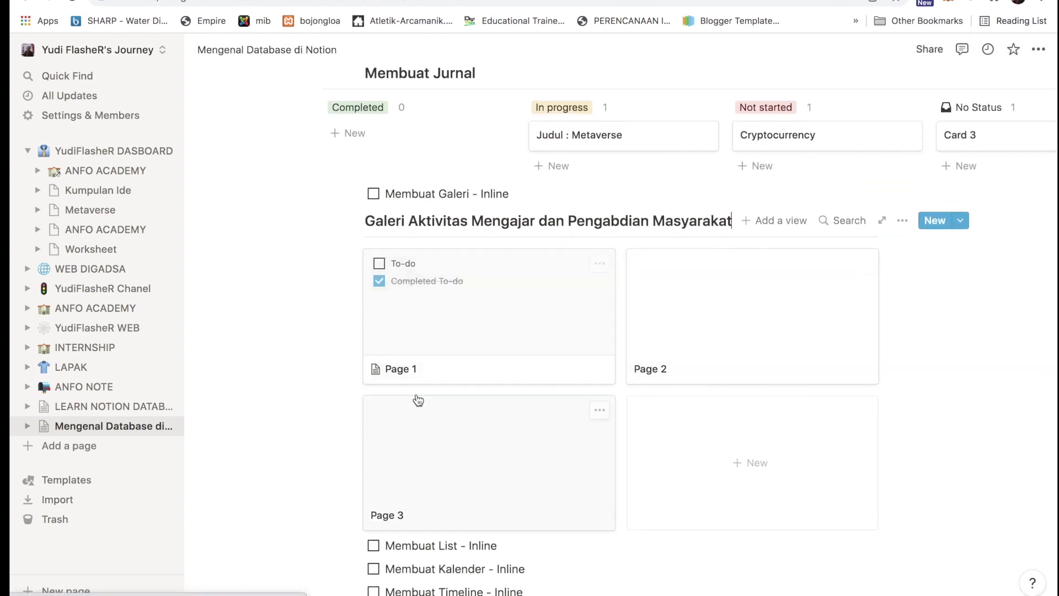
click(447, 312)
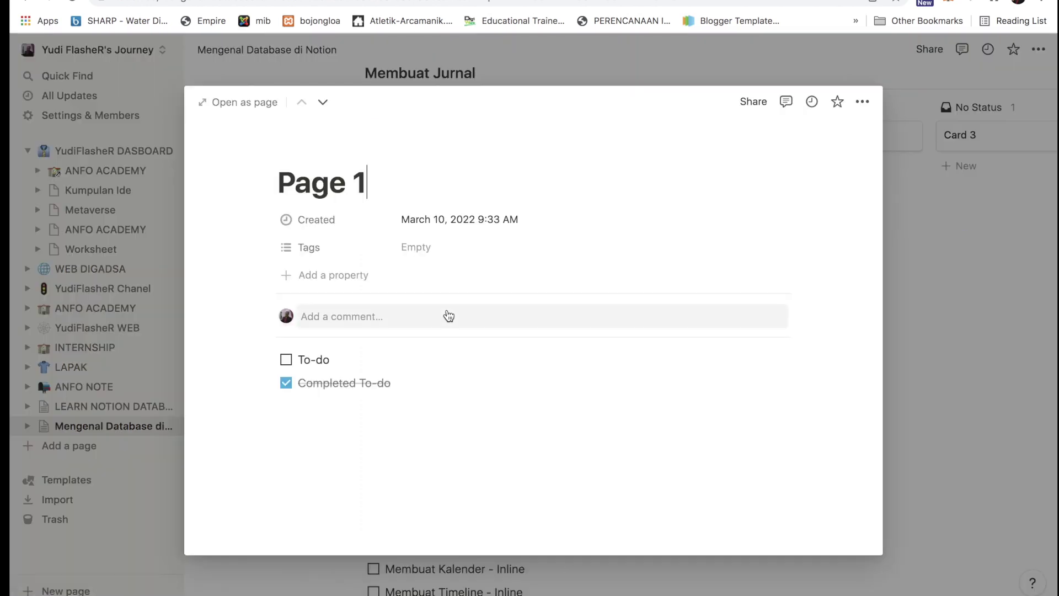
click(397, 182)
key(BackSpace)
key(BackSpace)
key(BackSpace)
key(BackSpace)
key(BackSpace)
key(BackSpace)
text(Aktifitas)
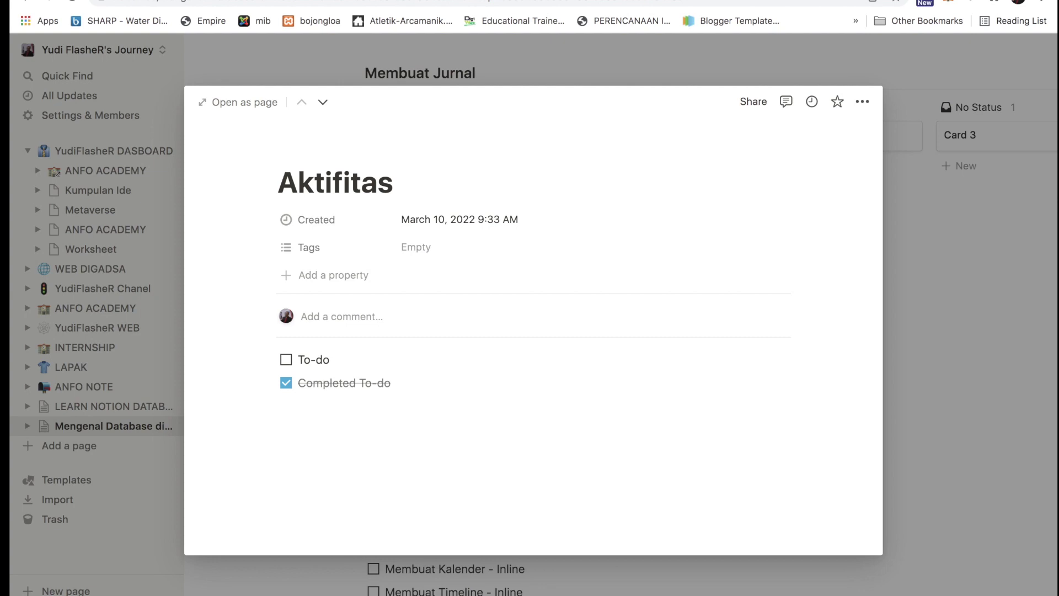
text(Persi)
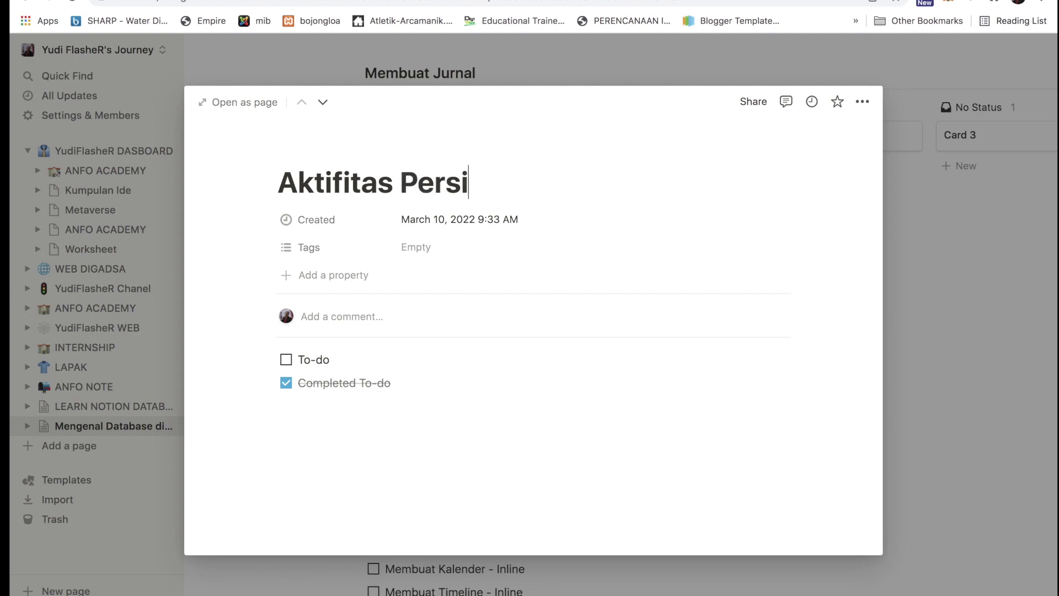
text(apan)
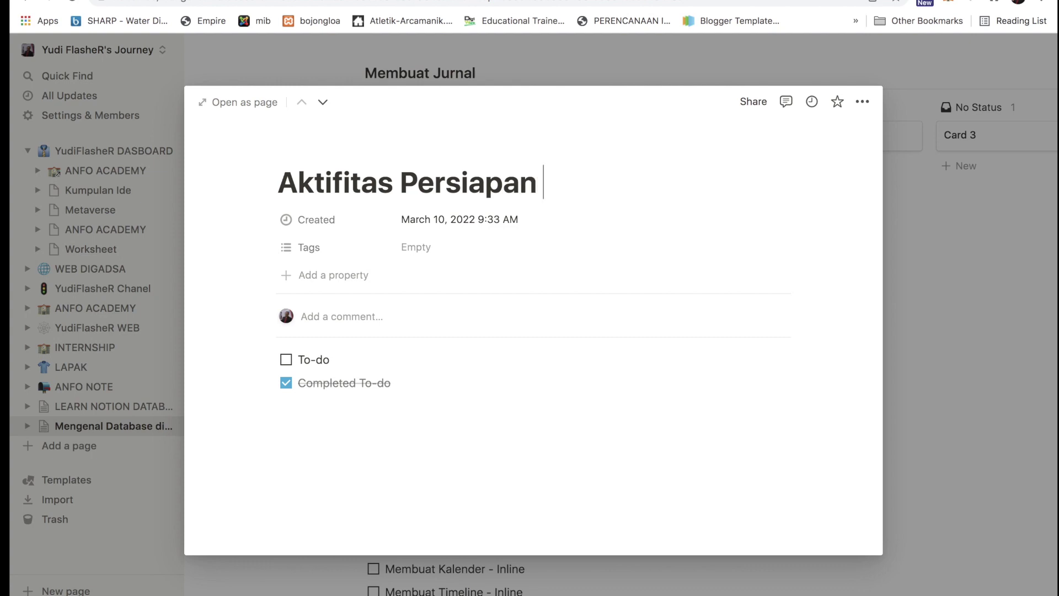
text( Seminar)
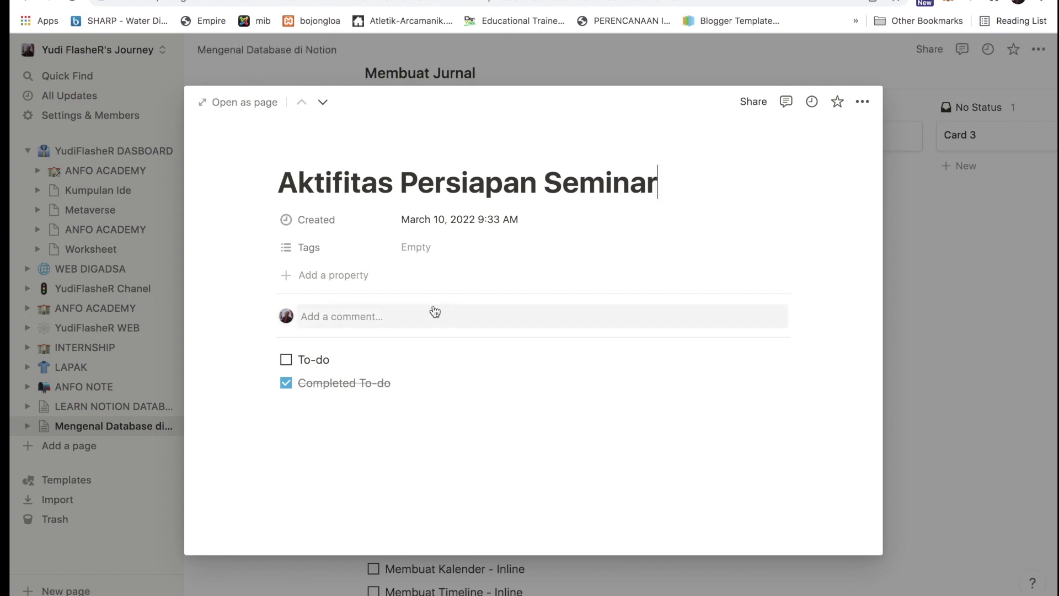
Add two Text properties with default names to the seminar page and return to the gallery
click(317, 281)
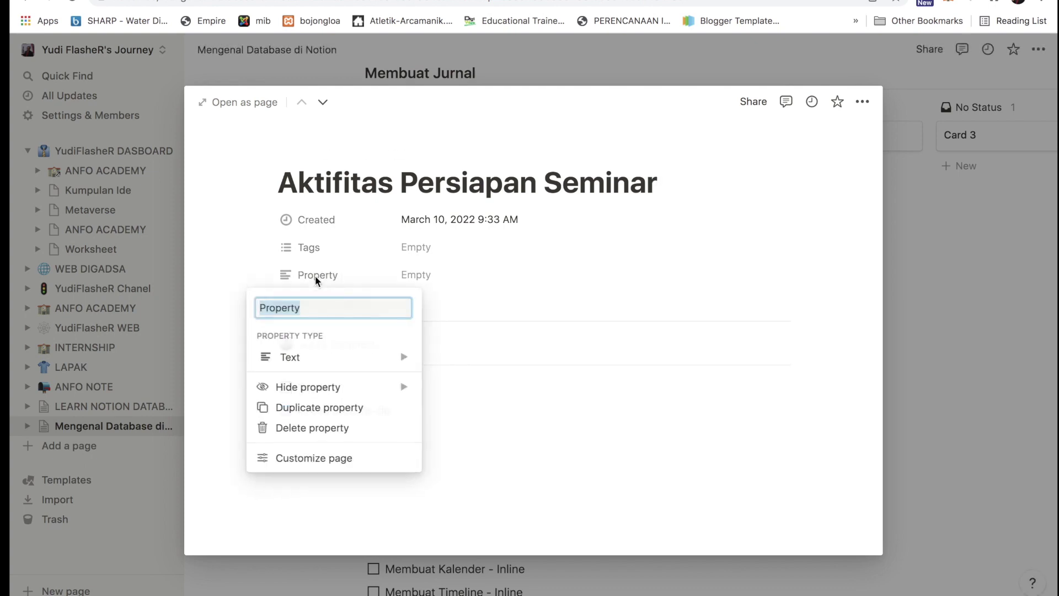
click(355, 363)
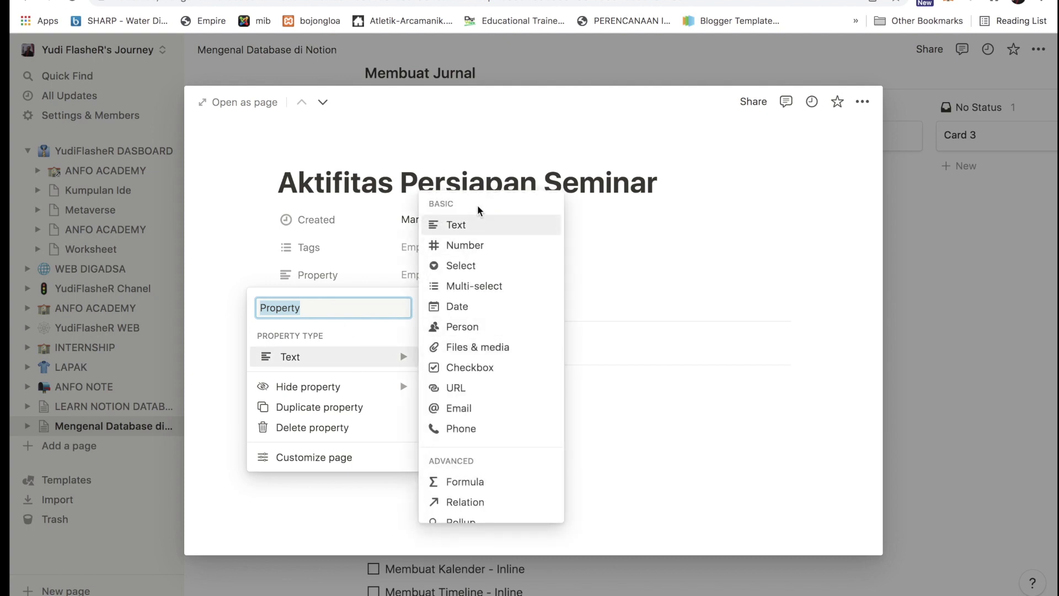
click(471, 224)
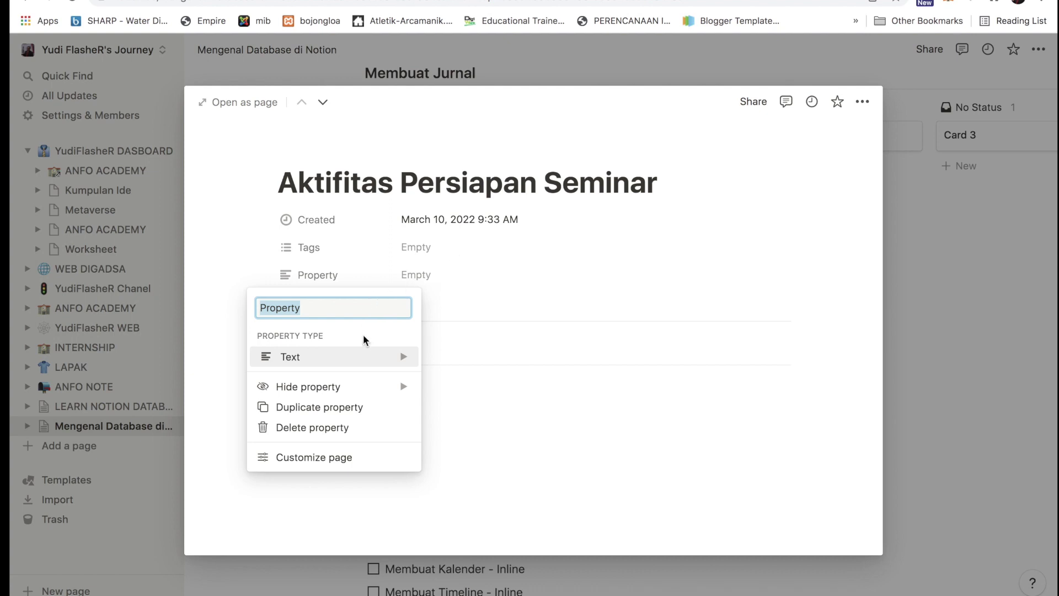
click(368, 361)
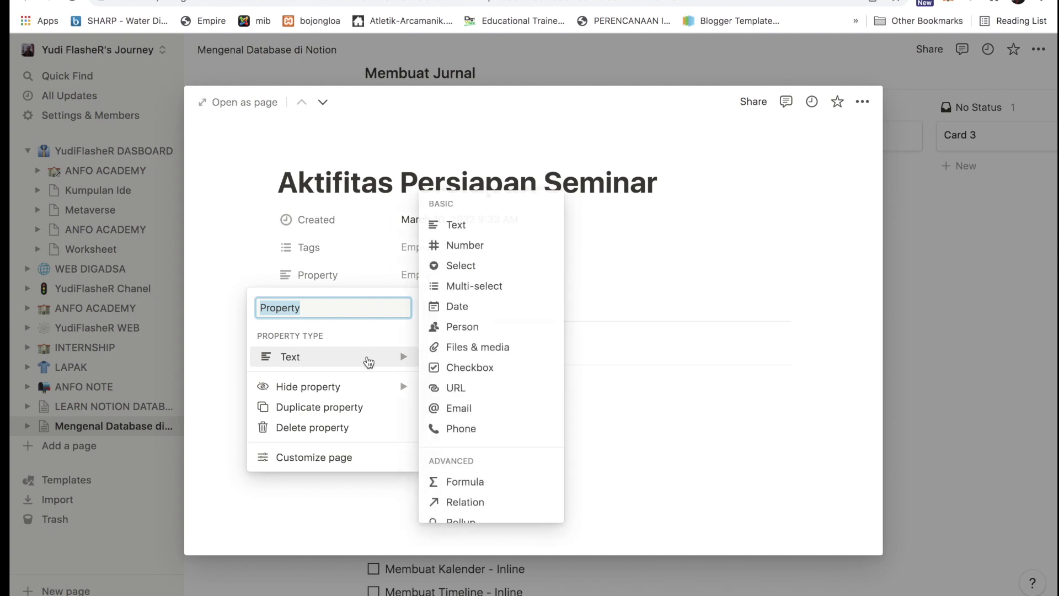
click(476, 229)
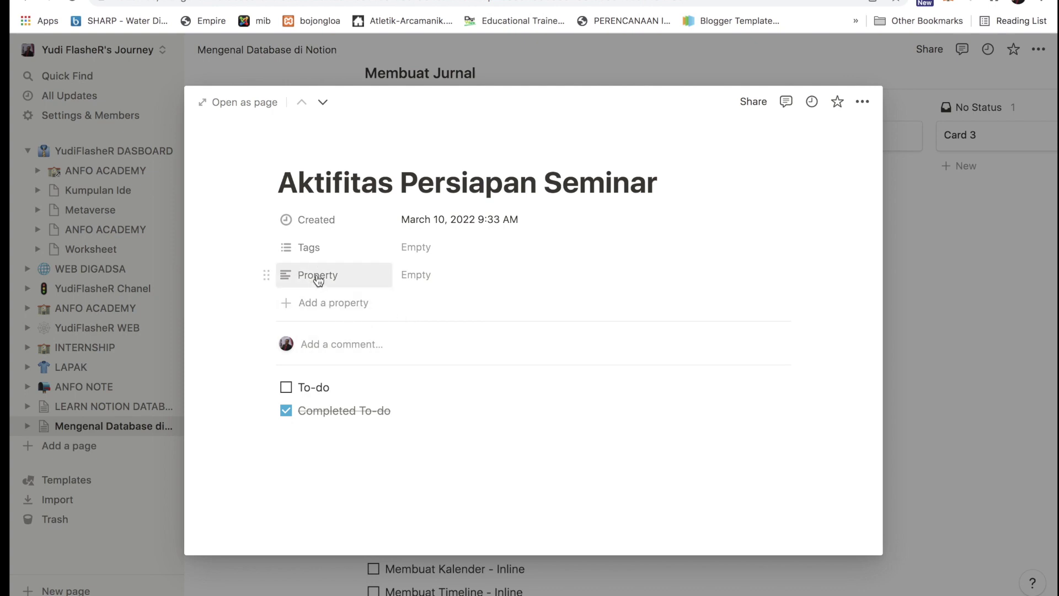
click(319, 306)
click(504, 313)
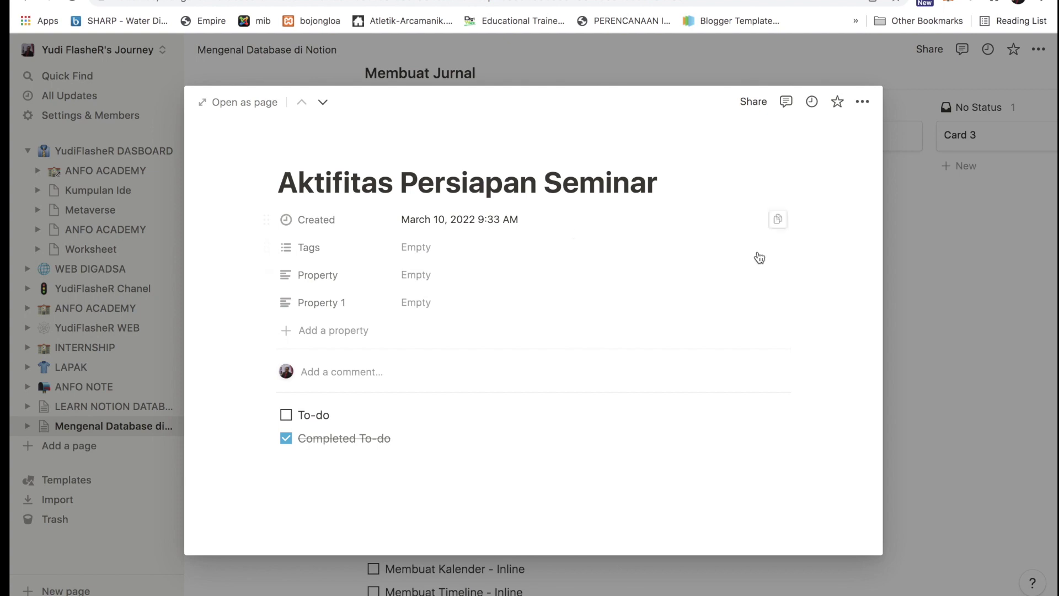
click(967, 257)
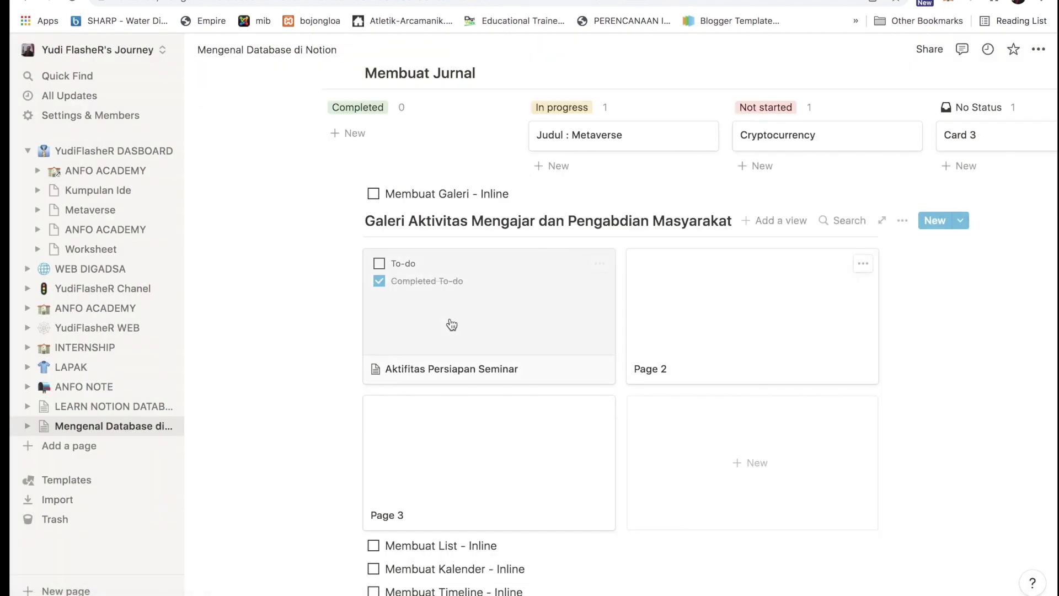
Reopen the "Aktifitas Persiapan Seminar" card and change its first to-do to "To do List"
click(388, 272)
scroll(451, 484, down, 1)
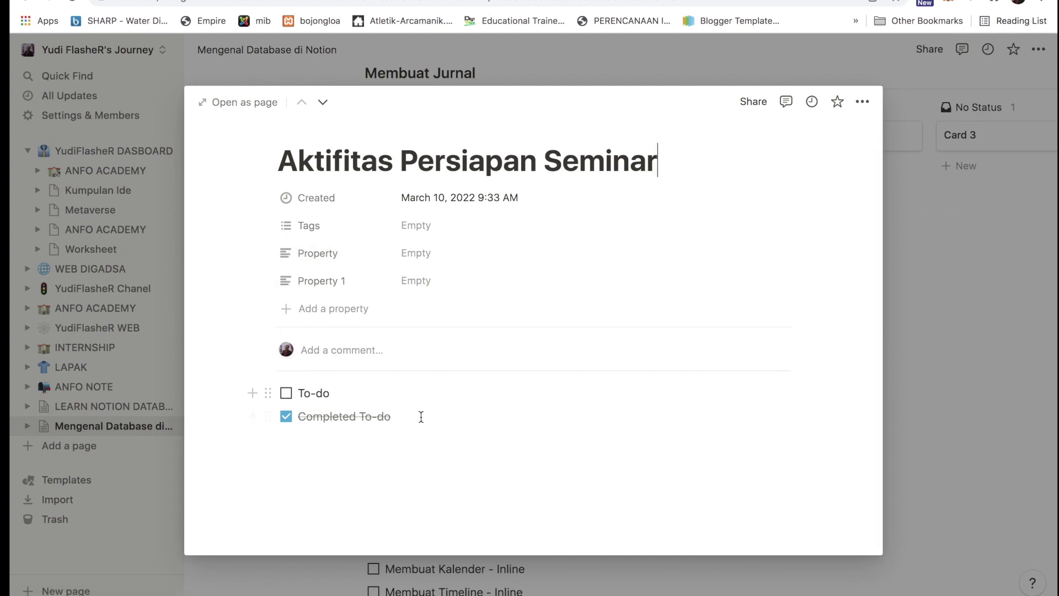
click(353, 390)
key(BackSpace)
key(BackSpace)
key(BackSpace)
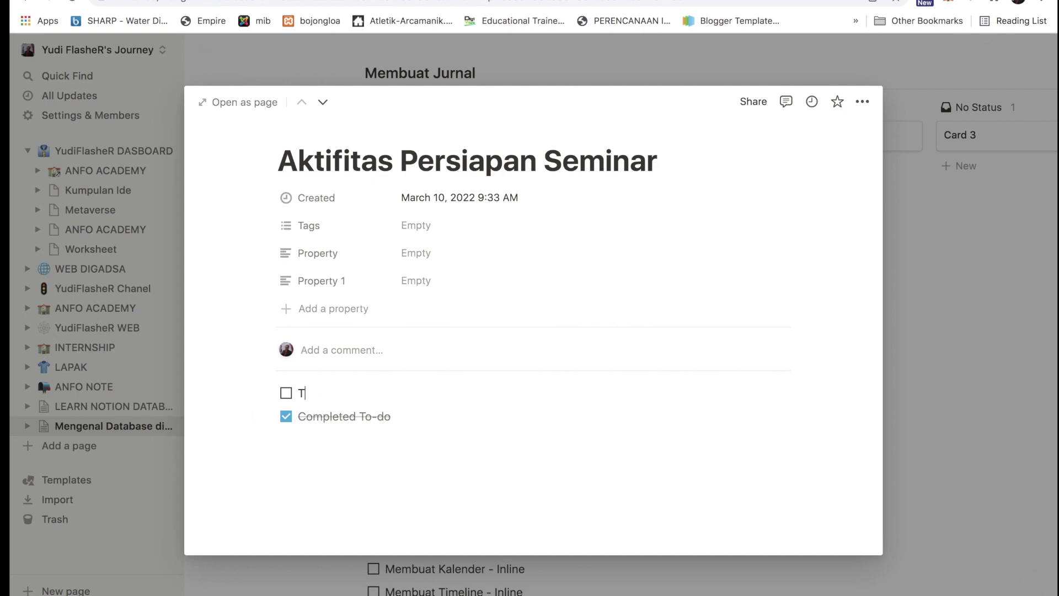
text(List)
Replace the text of the completed to-do on the seminar page with "Memepersiapkan Tuliasan"
click(408, 412)
key(BackSpace)
key(BackSpace)
key(BackSpace)
key(BackSpace)
key(BackSpace)
key(BackSpace)
key(BackSpace)
key(BackSpace)
key(BackSpace)
key(BackSpace)
key(BackSpace)
key(BackSpace)
key(BackSpace)
key(BackSpace)
key(BackSpace)
text(Mem)
text(er)
key(BackSpace)
text(persiapkan )
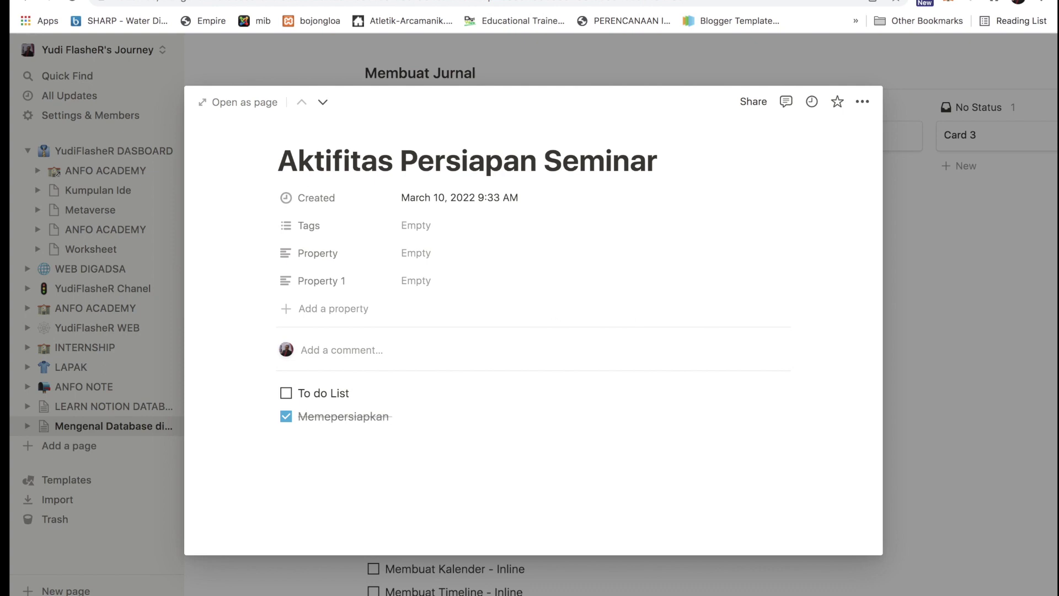
text(Tuliasan)
Add a to-do "Mengumpulkan bahan referensi" below the completed item on the seminar page
key(Return)
text(Meng)
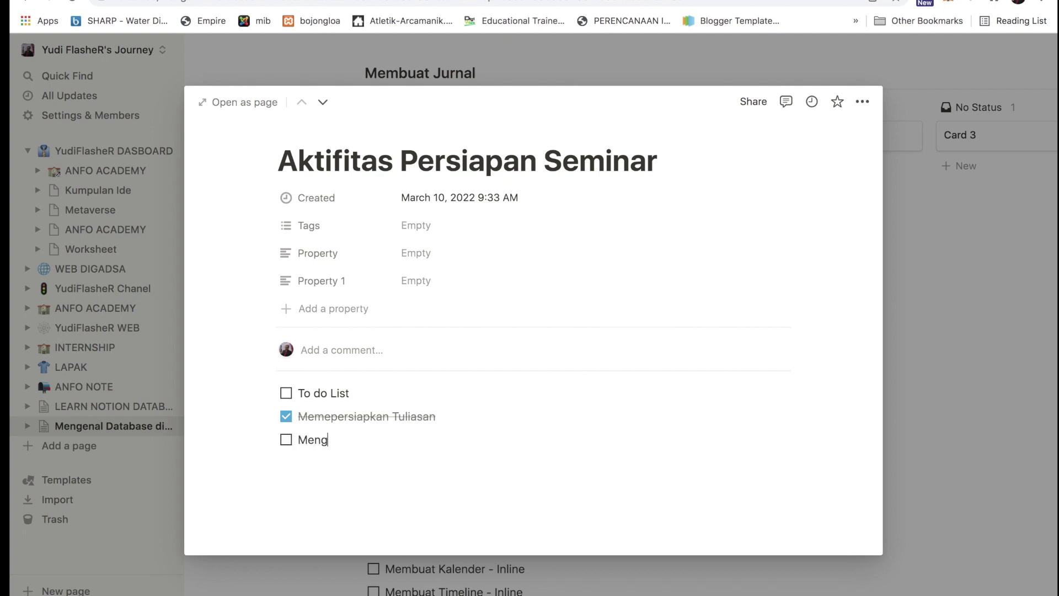
text(umpilka)
key(BackSpace)
key(BackSpace)
key(BackSpace)
key(BackSpace)
text(ulkan aabhari)
key(BackSpace)
key(BackSpace)
key(BackSpace)
key(BackSpace)
key(BackSpace)
key(BackSpace)
key(BackSpace)
text(bahan)
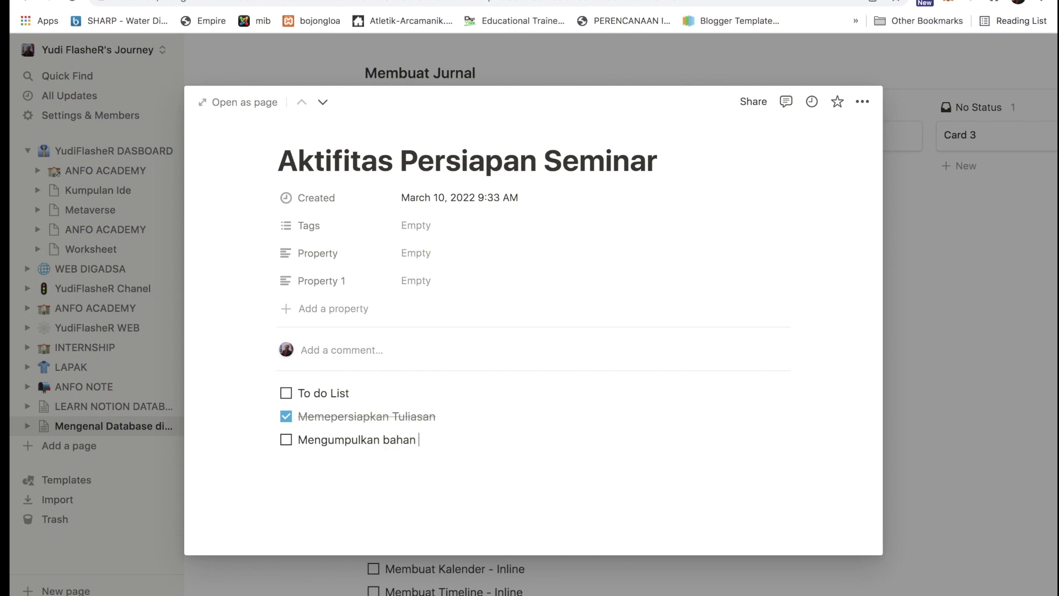
text( referensi)
Add the to-dos "Menyusun Tulisan" and "Membuat Presentasi" to the seminar page and return to the gallery
key(Return)
text(Menyusu)
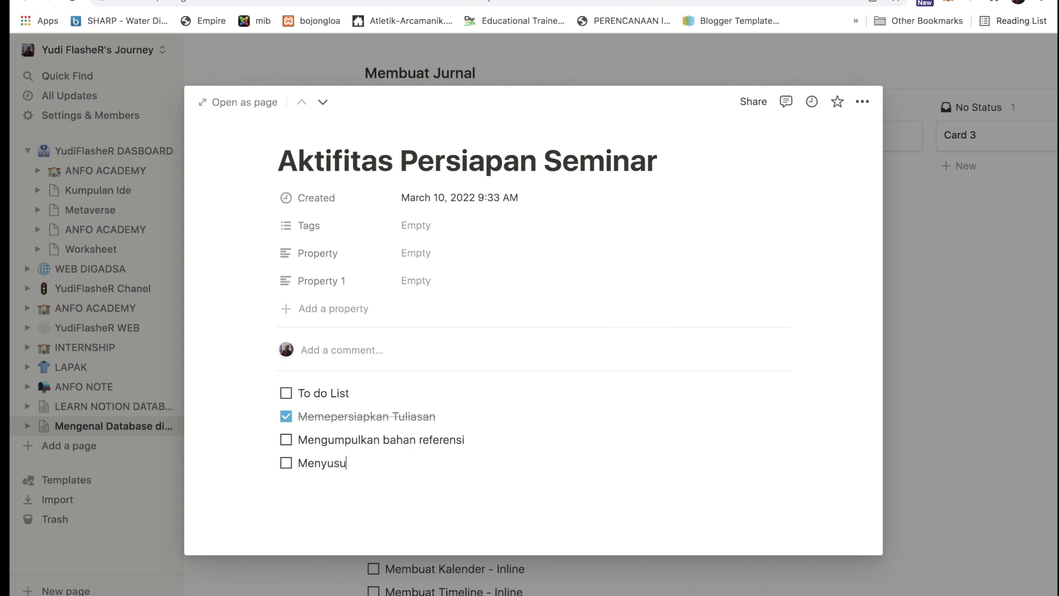
text(n Tulisan)
key(Return)
text(Membuat )
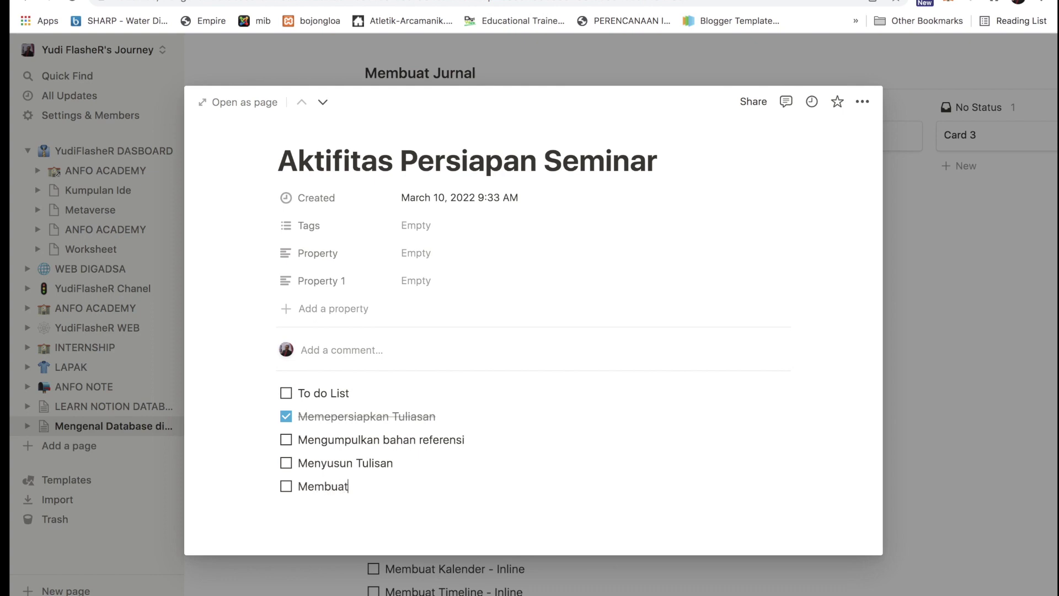
text(Presentasi)
click(938, 363)
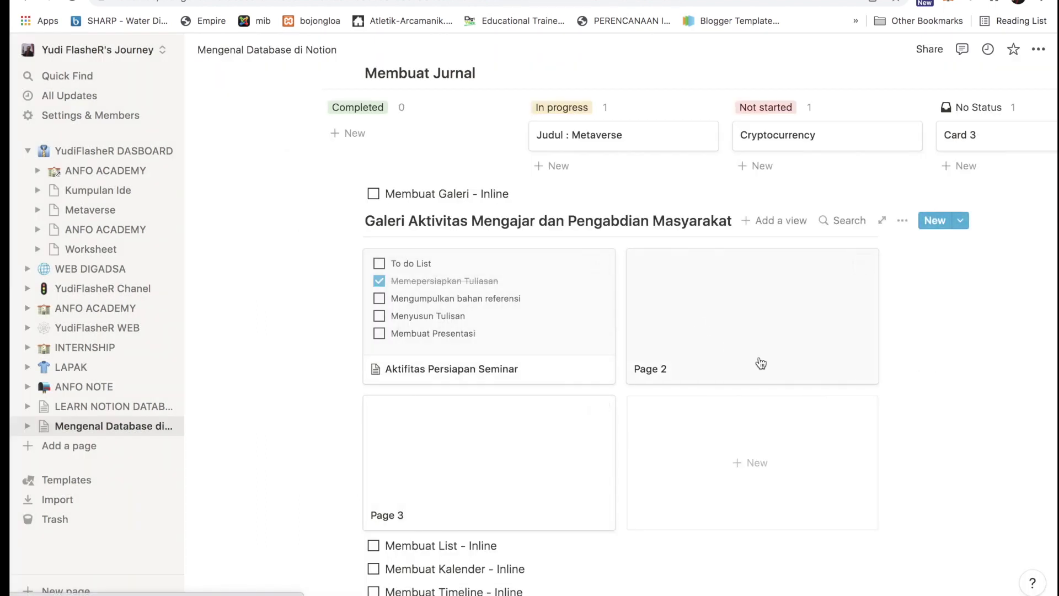
scroll(761, 363, down, 2)
scroll(761, 363, up, 1)
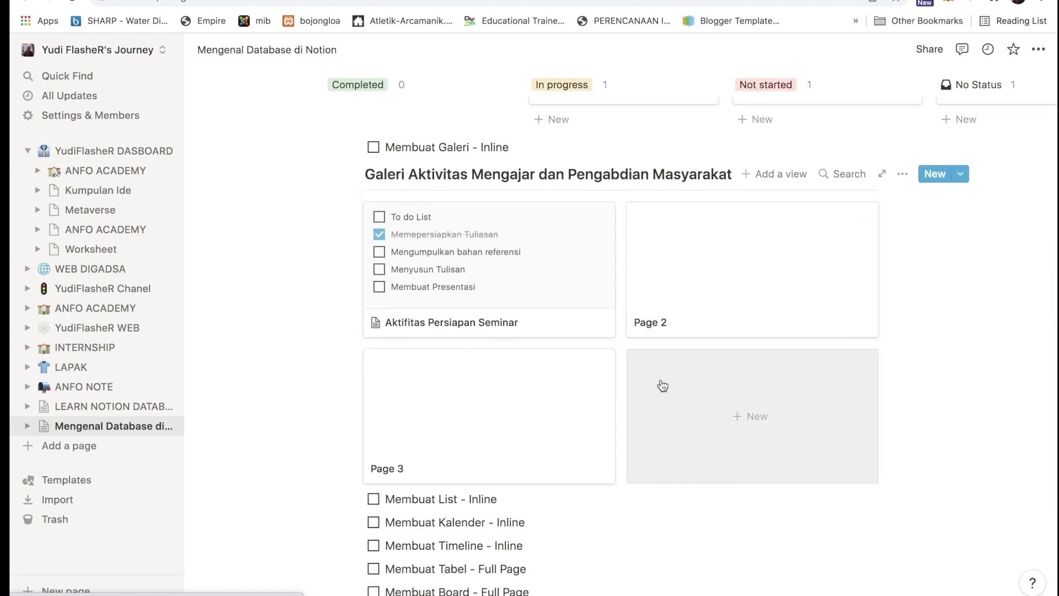
scroll(663, 385, down, 1)
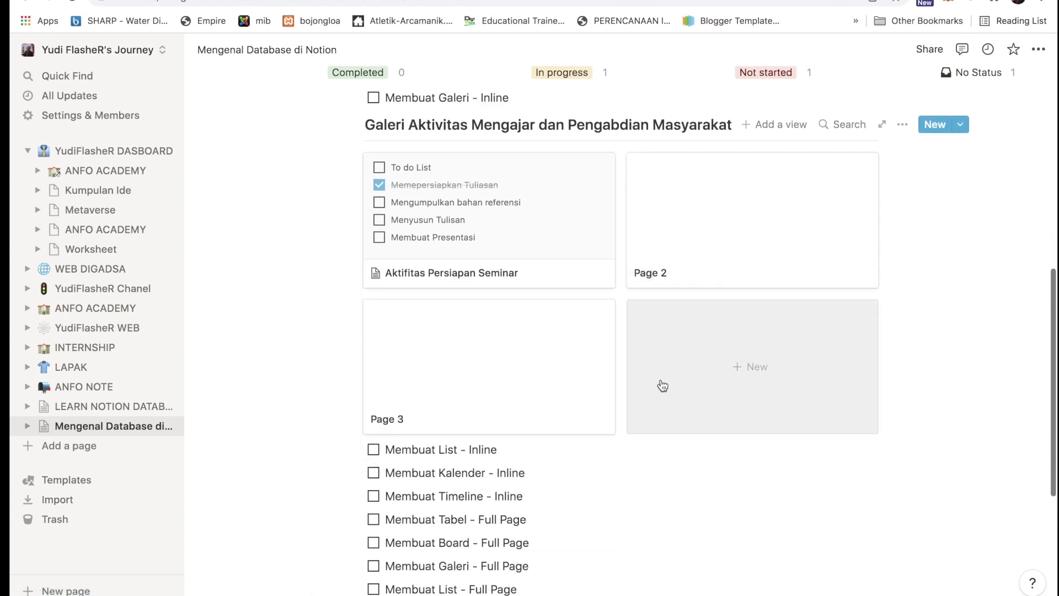
click(739, 237)
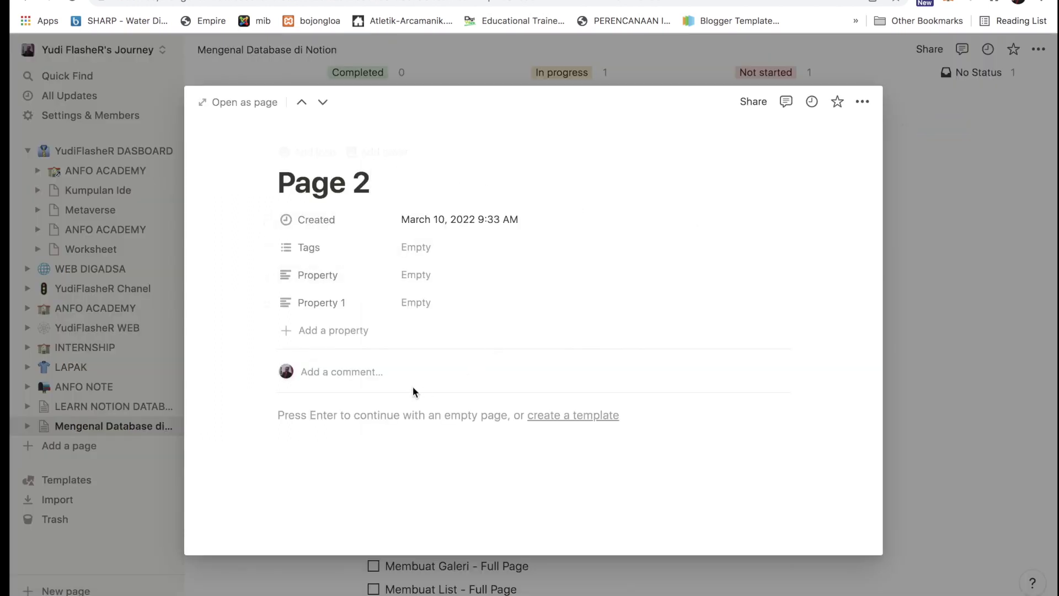
click(1006, 274)
scroll(1006, 274, up, 2)
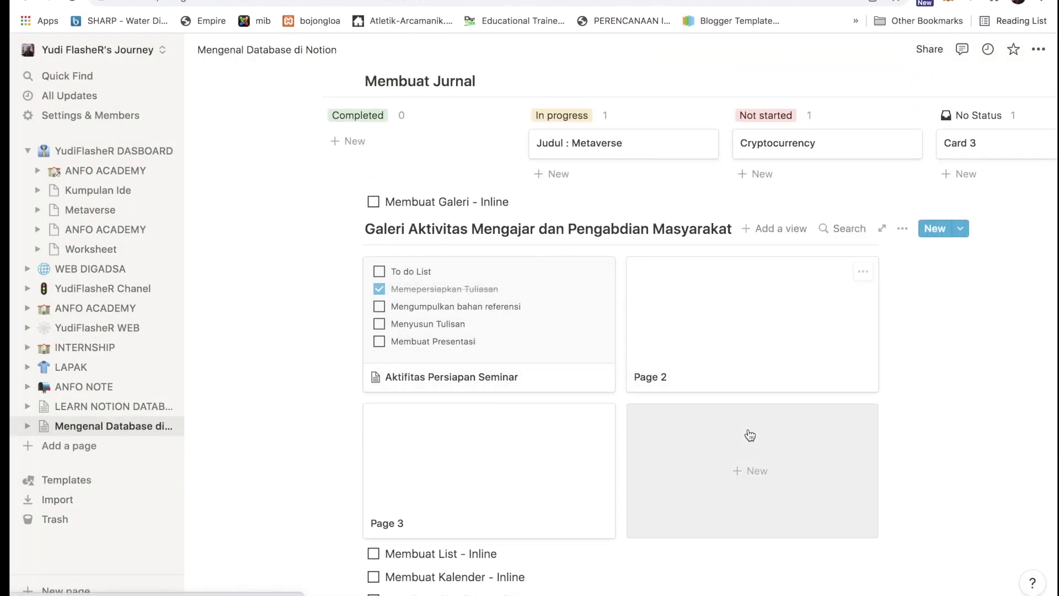
Open the gallery's Page 2 card and rename it "Pengadian Masyarakat"
scroll(750, 436, down, 3)
click(717, 239)
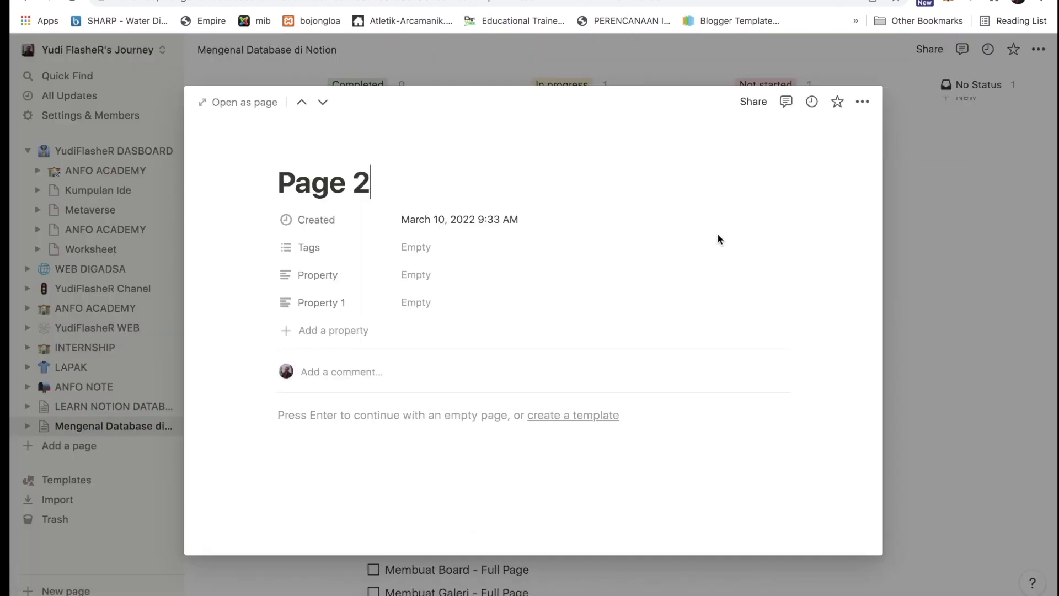
key(BackSpace)
key(BackSpace)
key(BackSpace)
key(BackSpace)
key(BackSpace)
key(BackSpace)
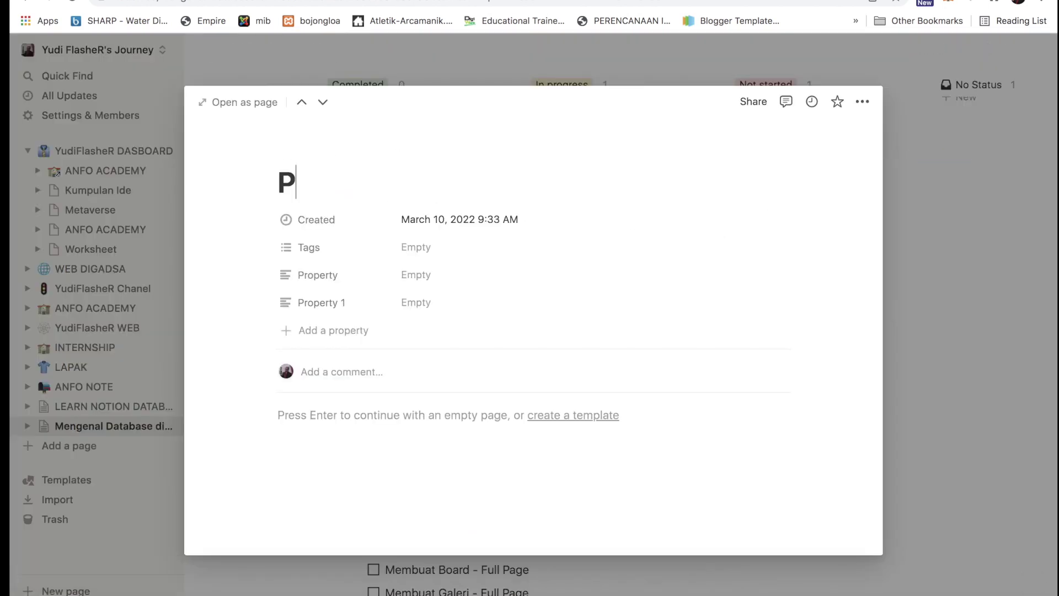
text(Pengam)
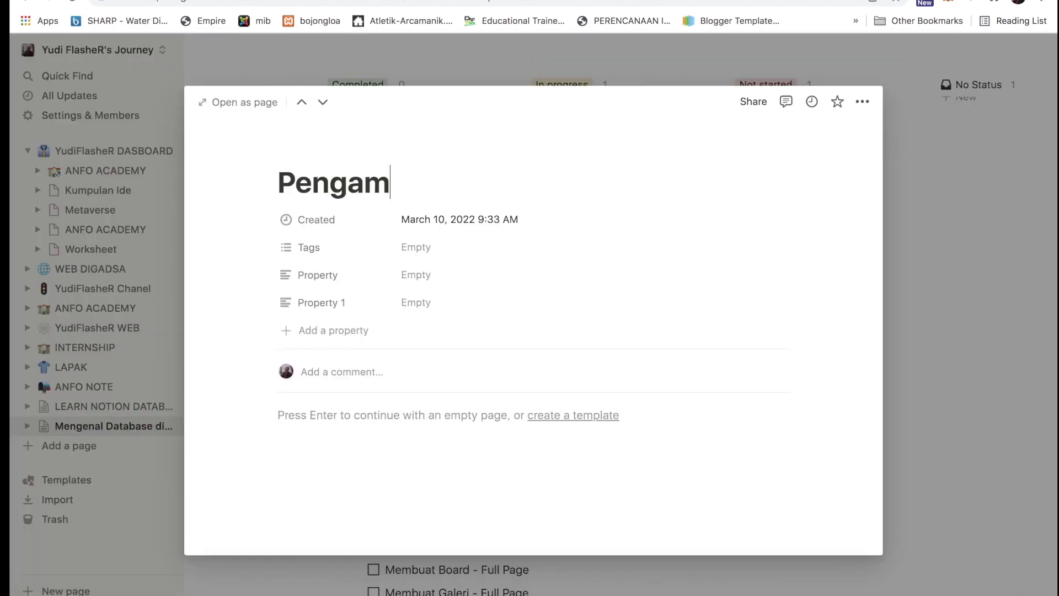
key(BackSpace)
text(dia)
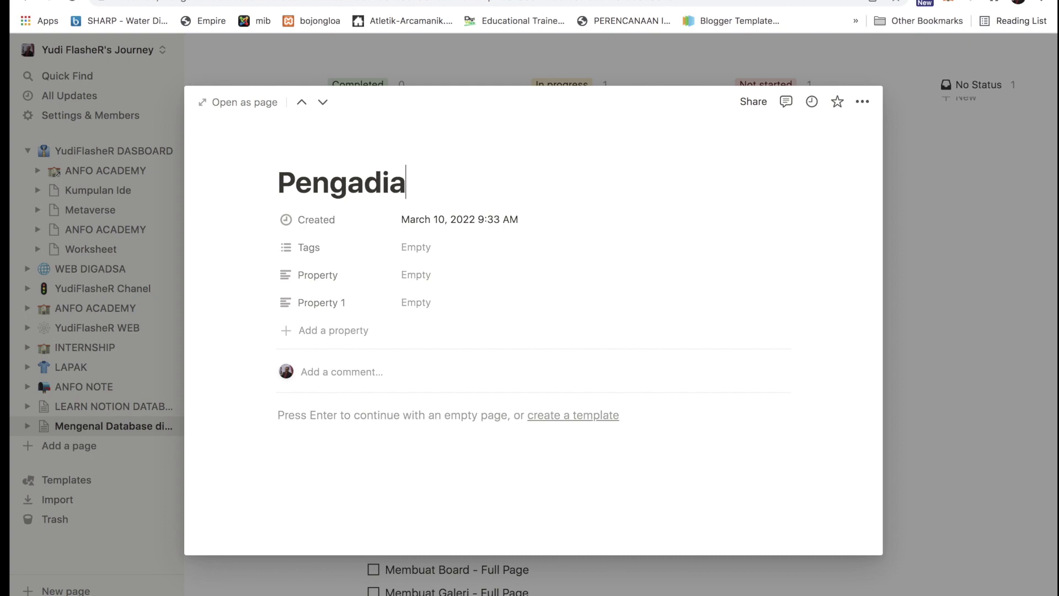
text(n Masya)
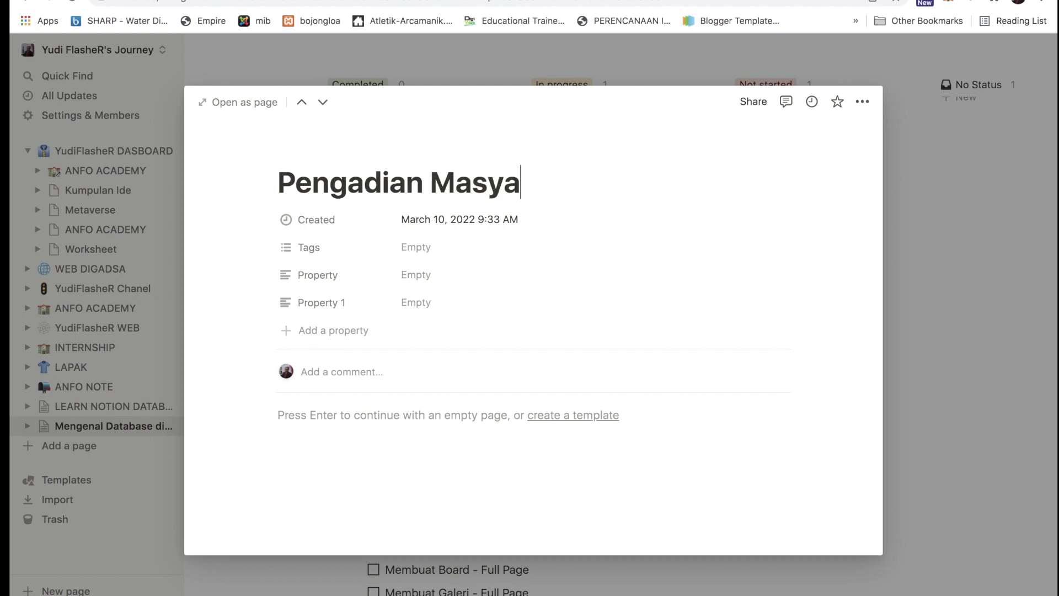
text(rakat)
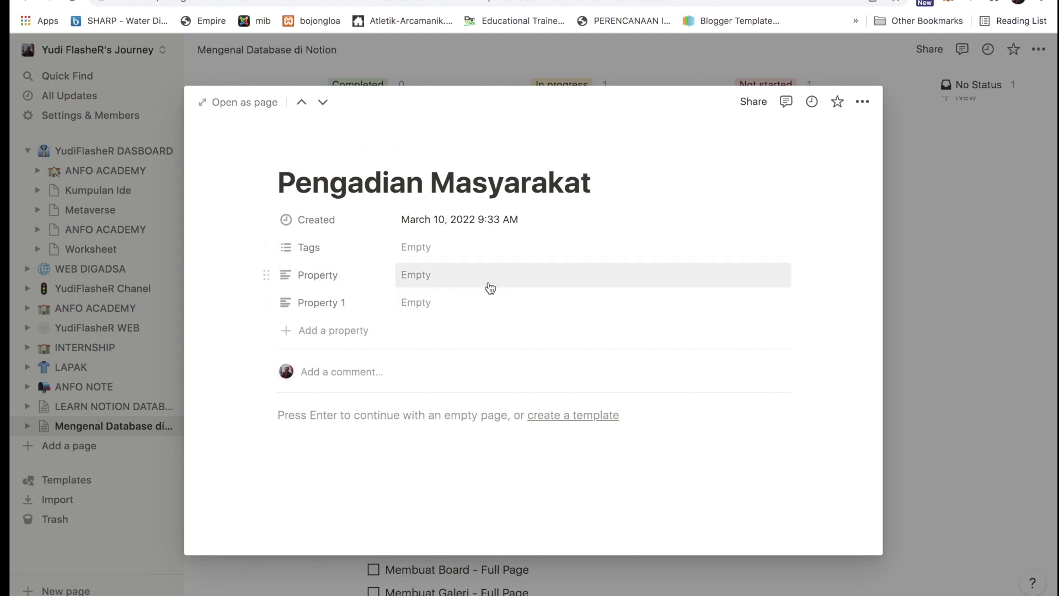
click(307, 249)
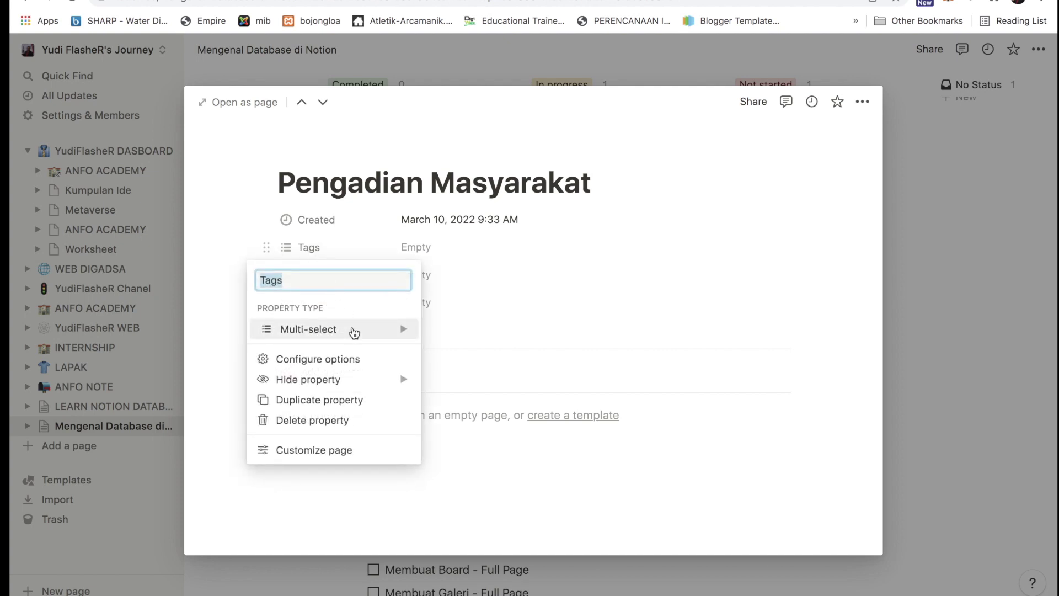
mouse_move(354, 334)
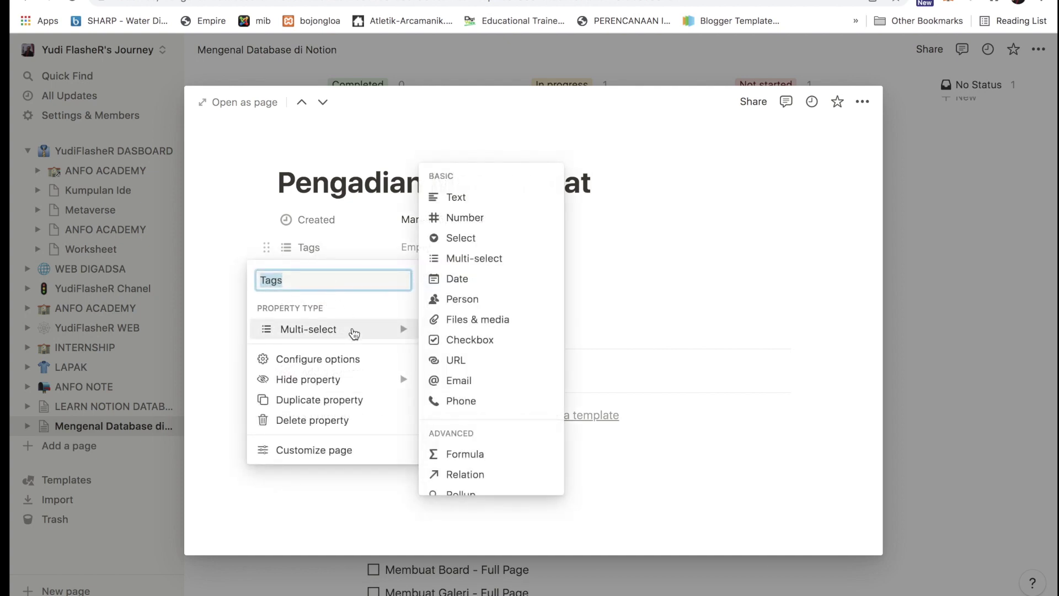
click(647, 282)
click(425, 247)
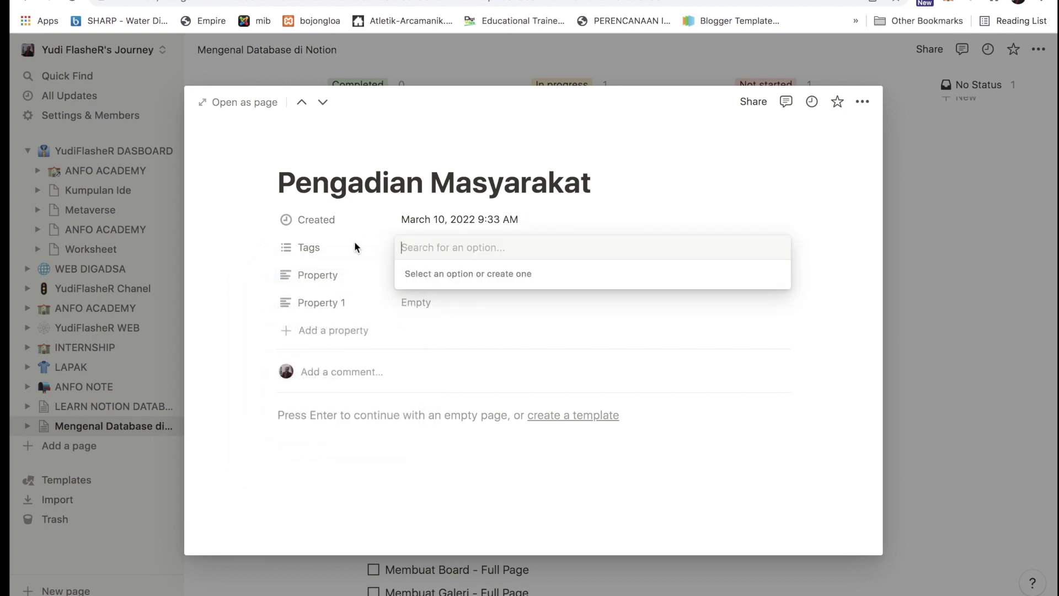
click(307, 248)
Change the Tags property to the Text type and rename it "Diskripsi"
click(308, 248)
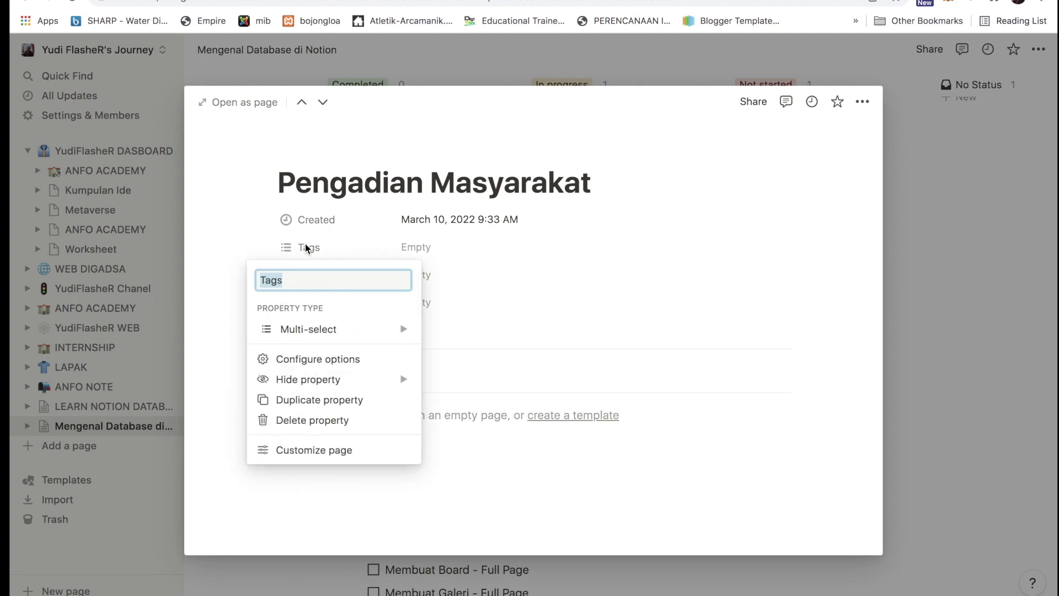
mouse_move(342, 328)
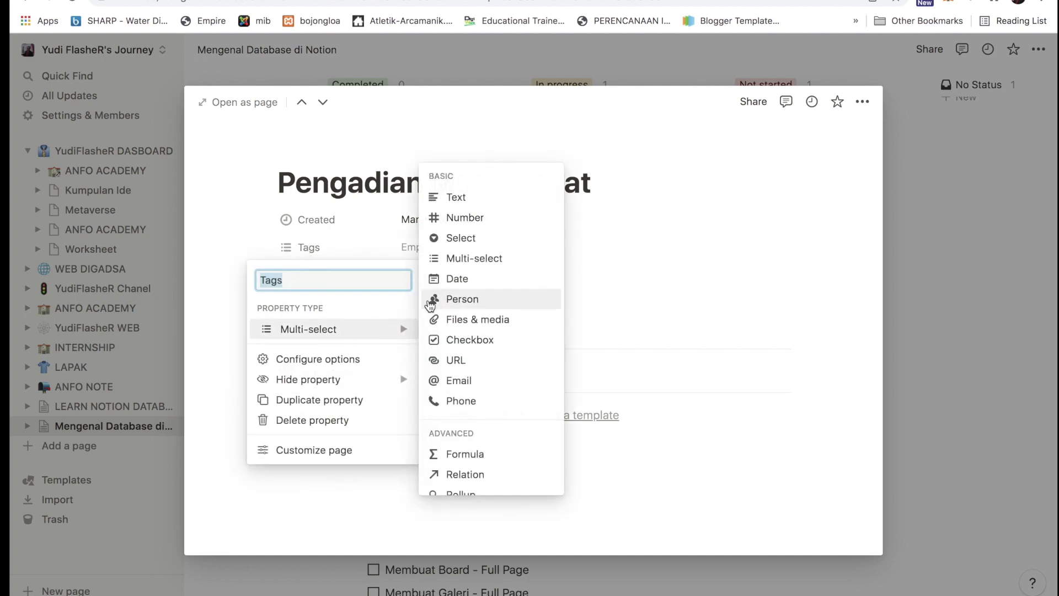
click(461, 199)
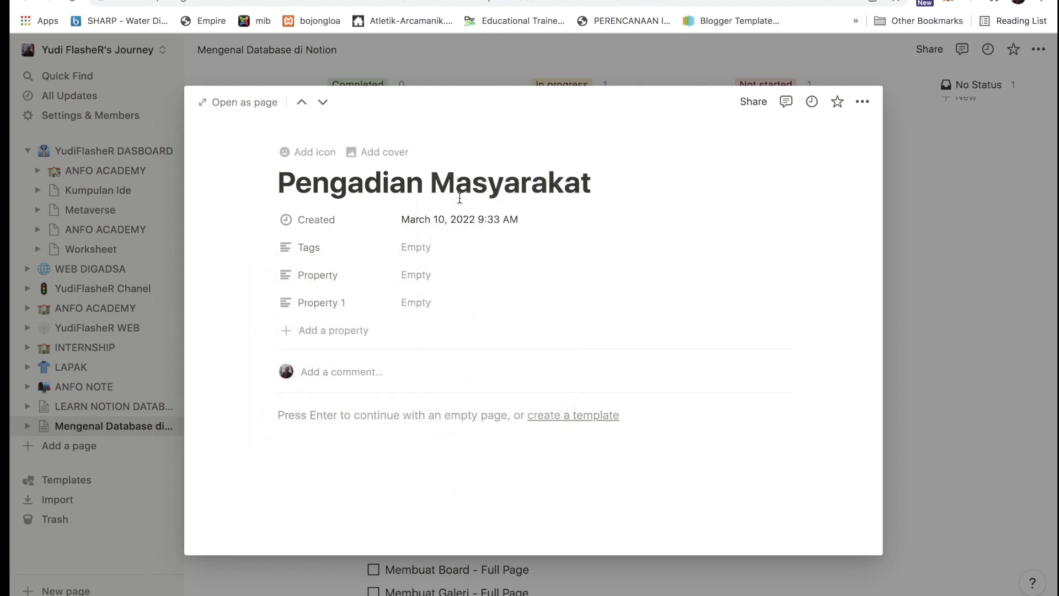
click(469, 247)
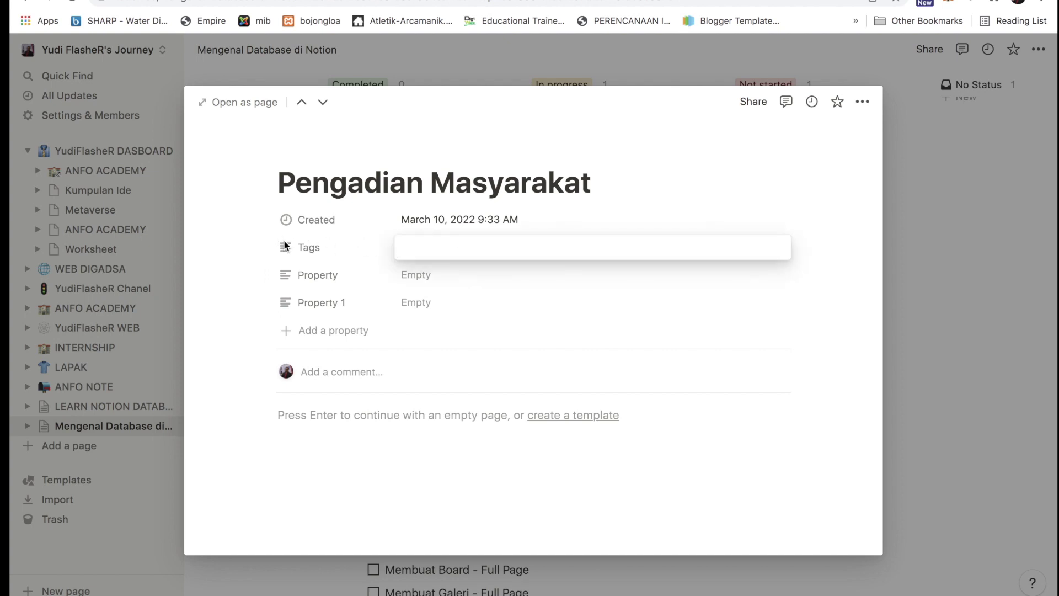
click(309, 246)
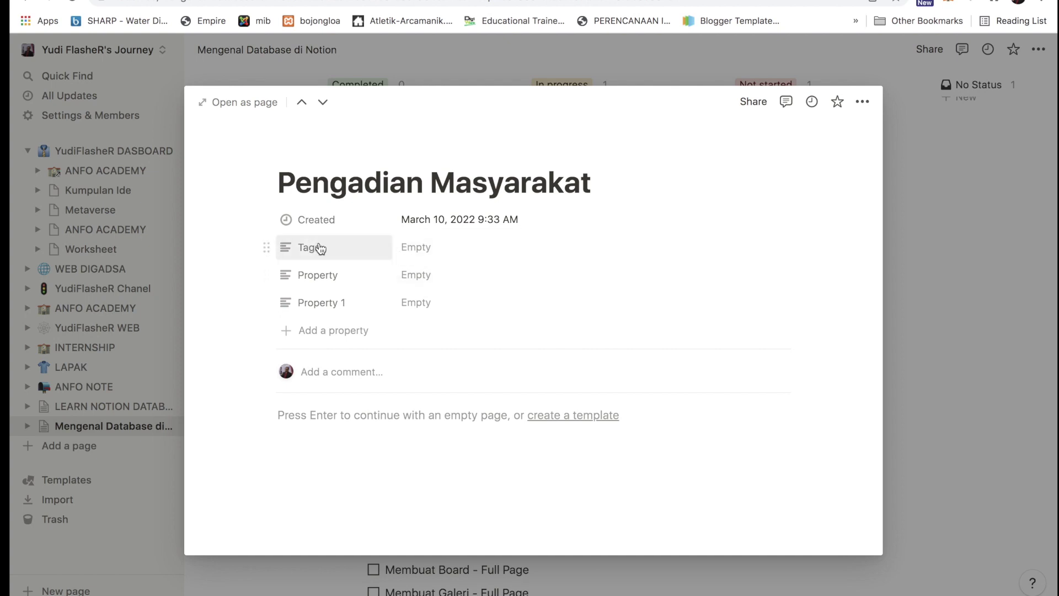
click(325, 247)
text(Diskrips)
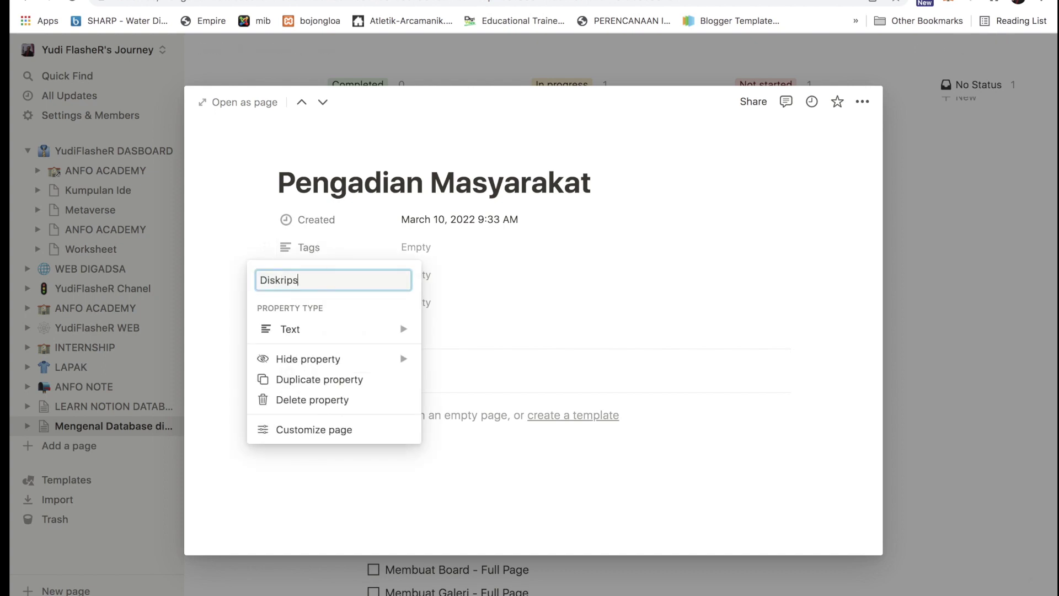
click(448, 249)
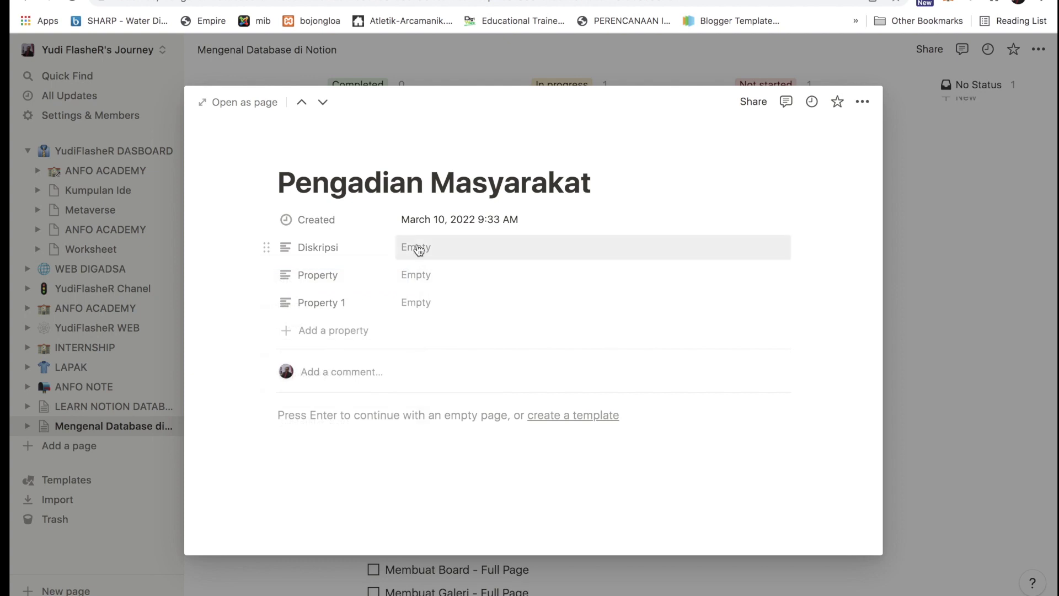
Fill in the Diskripsi property with "Pelaksanaan di Desa Halmahera Timur"
click(417, 246)
text(Pelaksanaan)
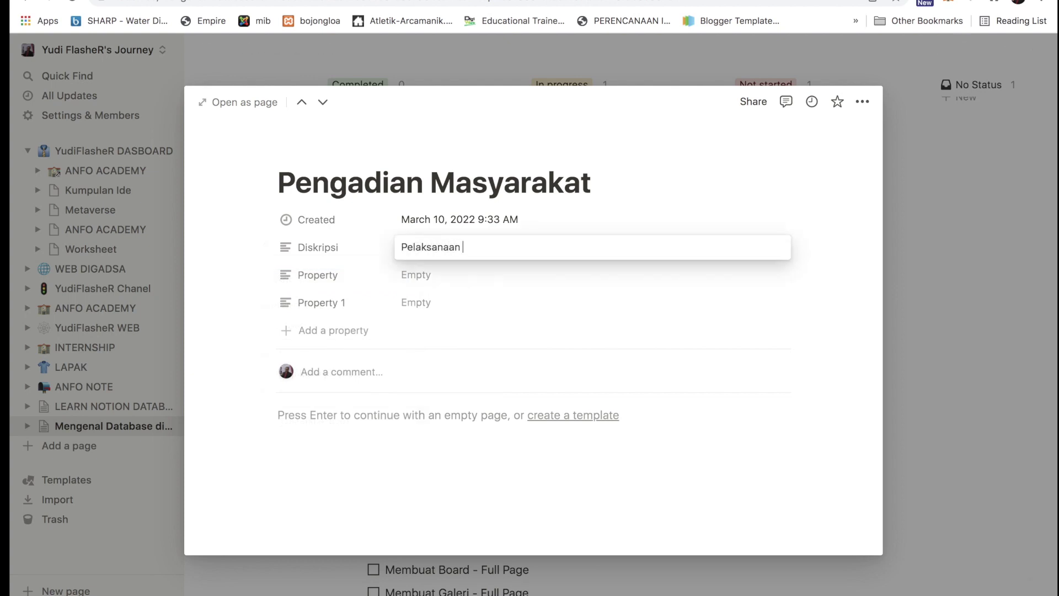
text( di Desa Halmahera T)
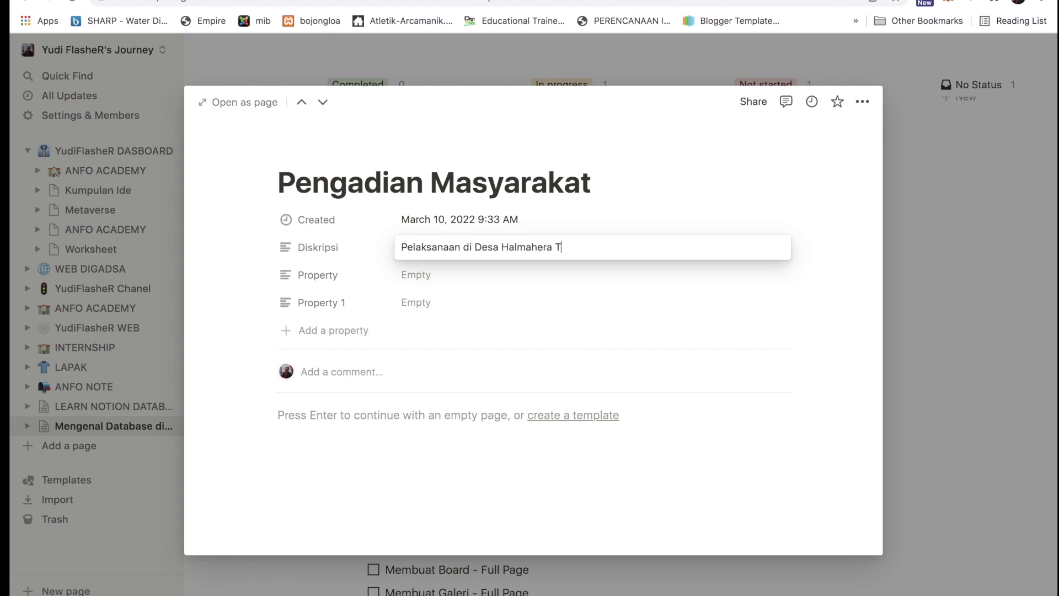
text(imur)
click(643, 188)
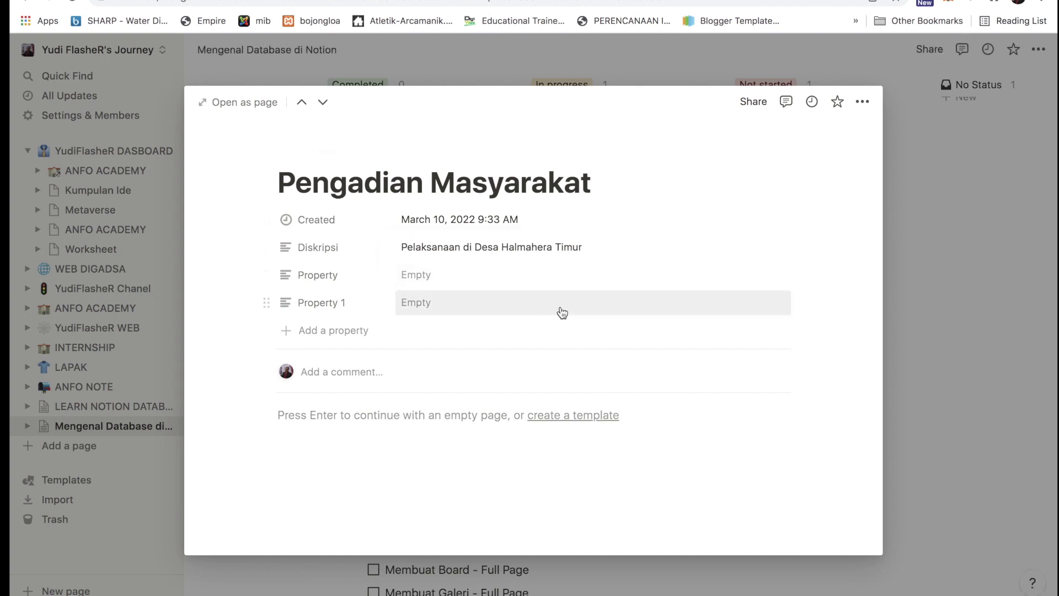
Change the property named Property to the Date type and set it to March 10, 2022
click(292, 282)
mouse_move(358, 359)
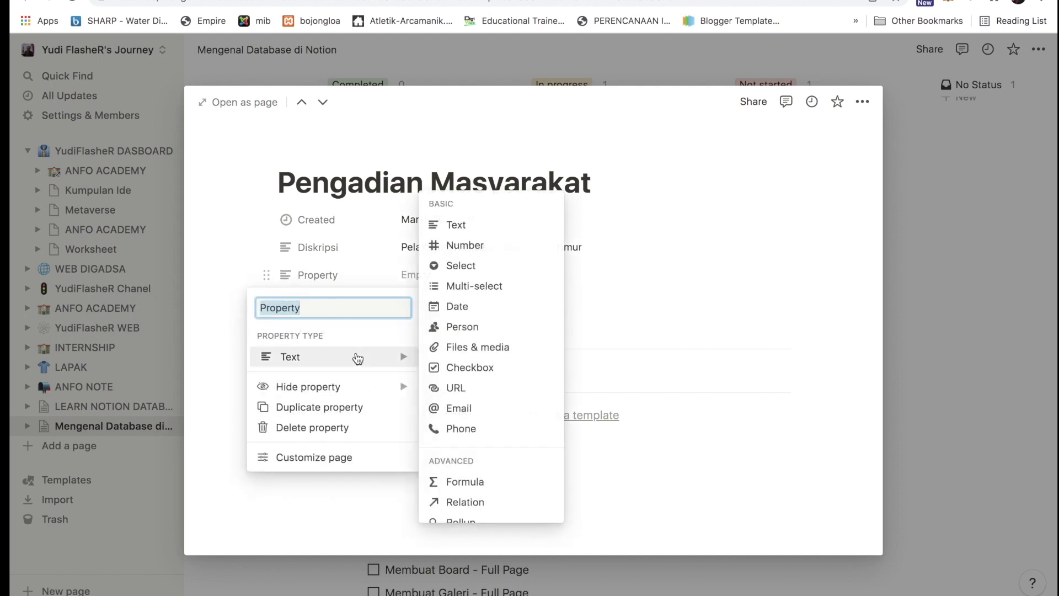
click(475, 308)
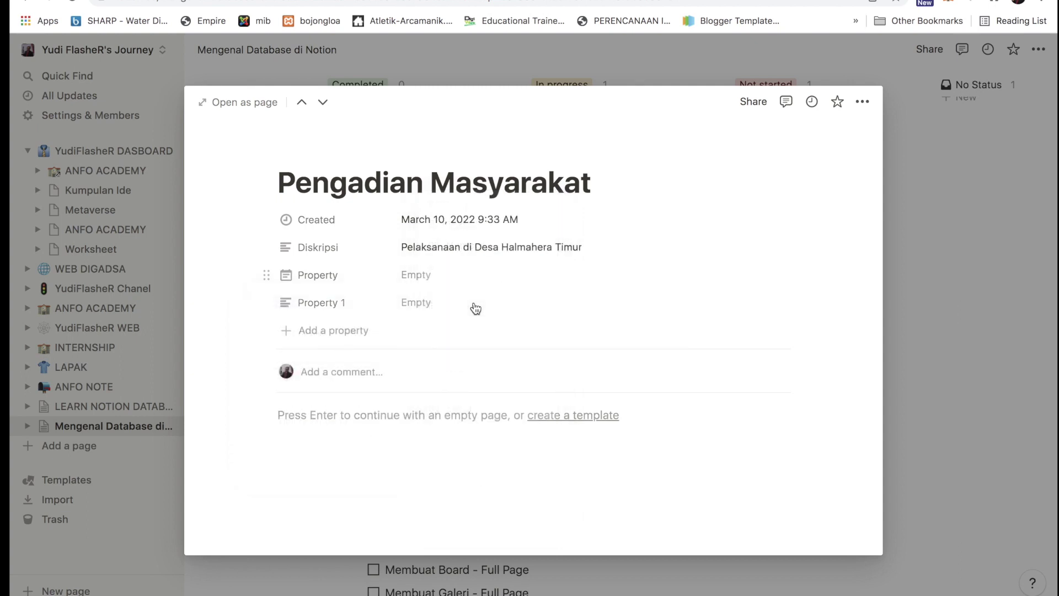
click(432, 277)
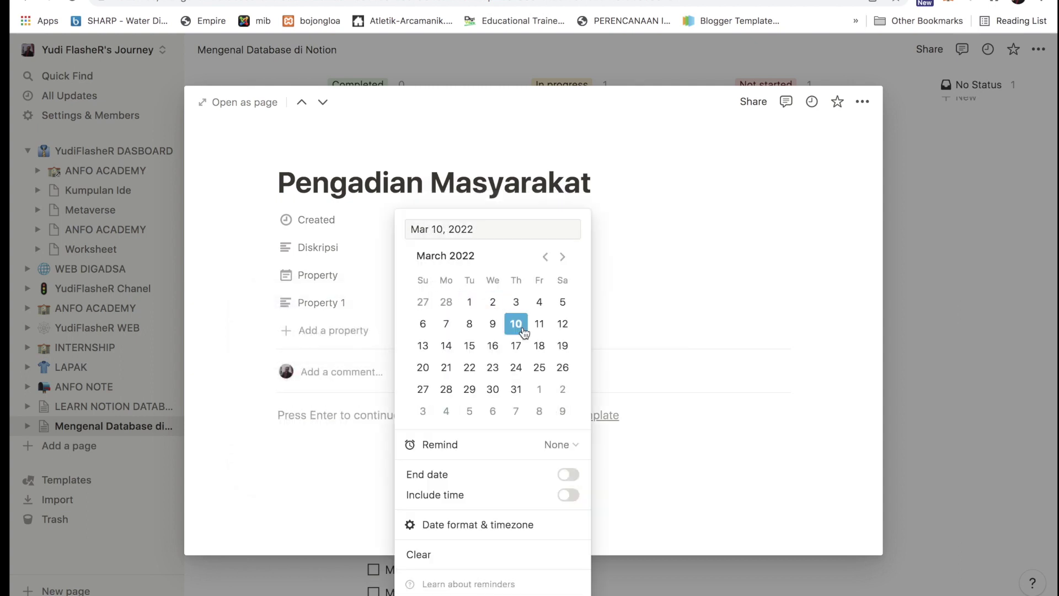
click(645, 252)
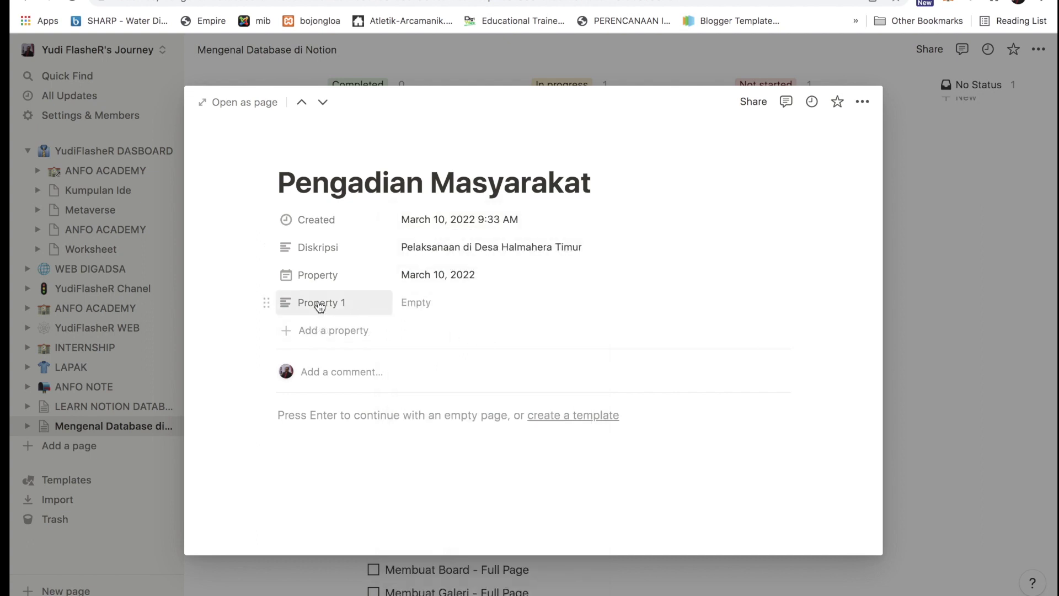
Change the Property 1 property to the Checkbox type
click(286, 305)
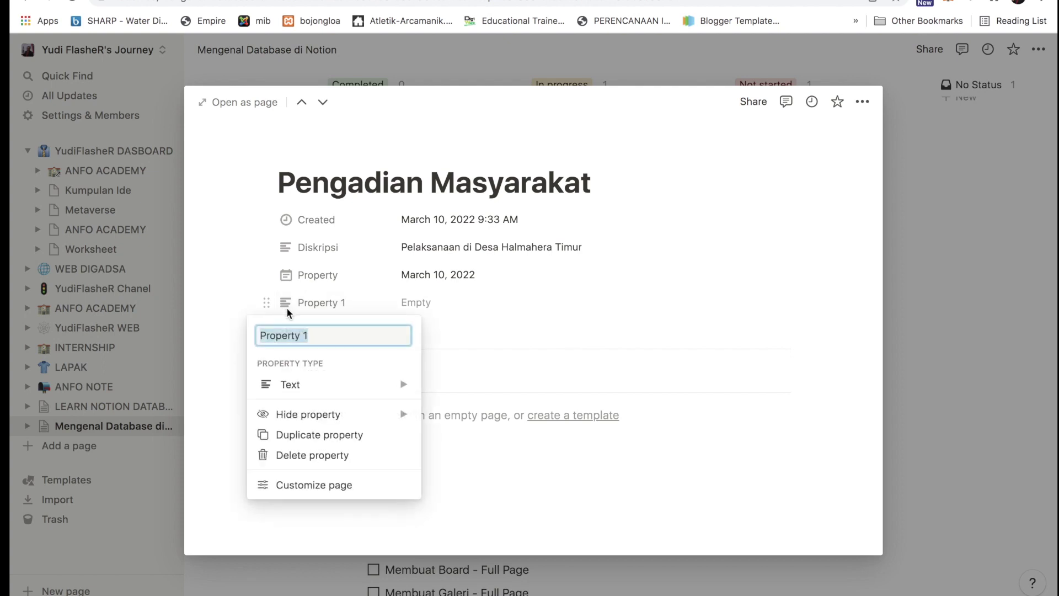
click(332, 389)
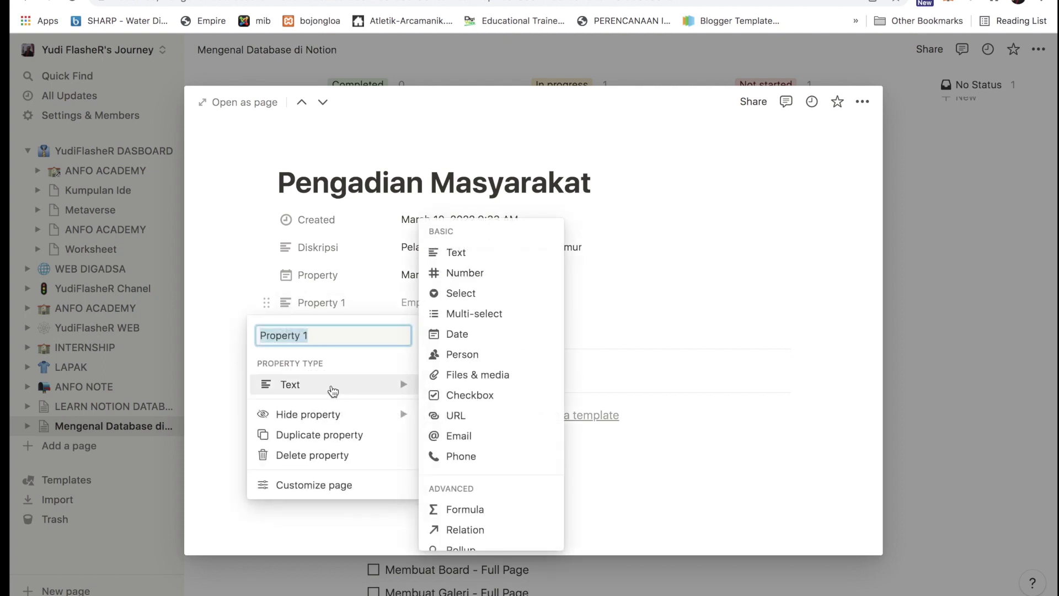
click(458, 396)
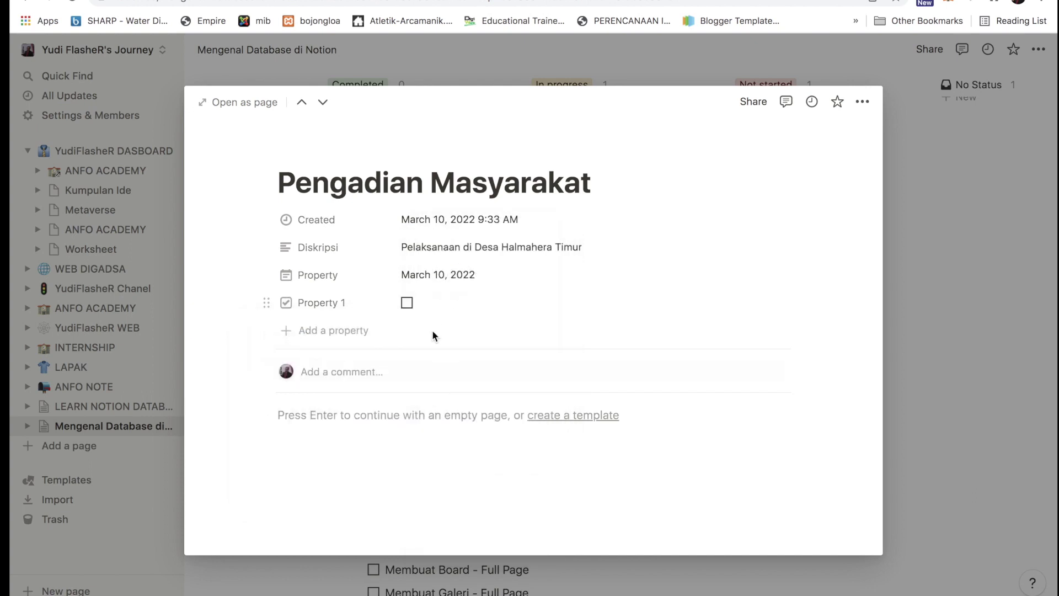
Rename the checkbox property Property 1 of the Pengadian Masyarakat card as "Instalasi Internet"
click(436, 305)
click(436, 305)
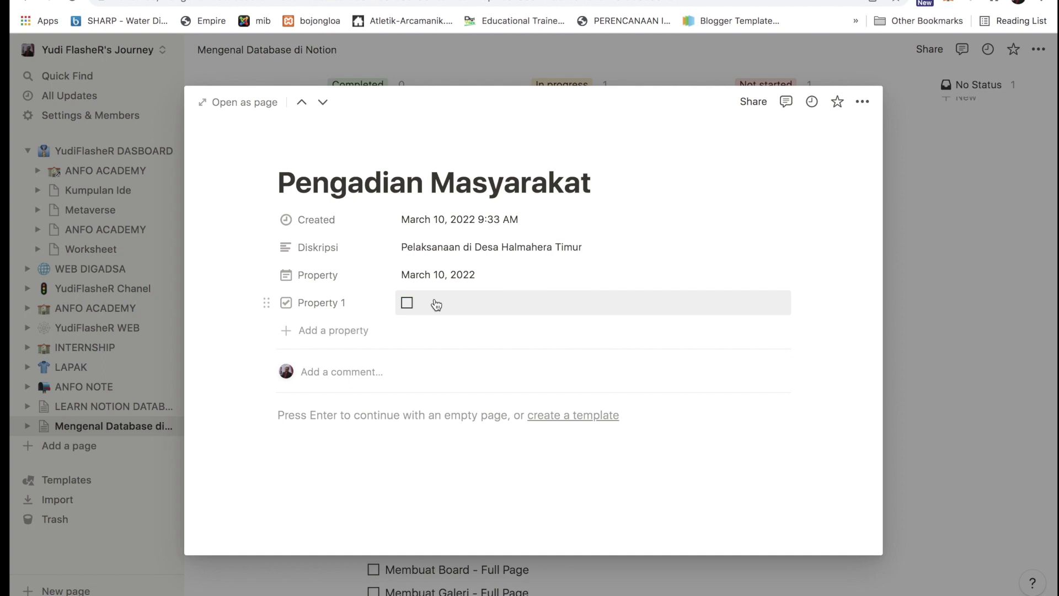
click(327, 306)
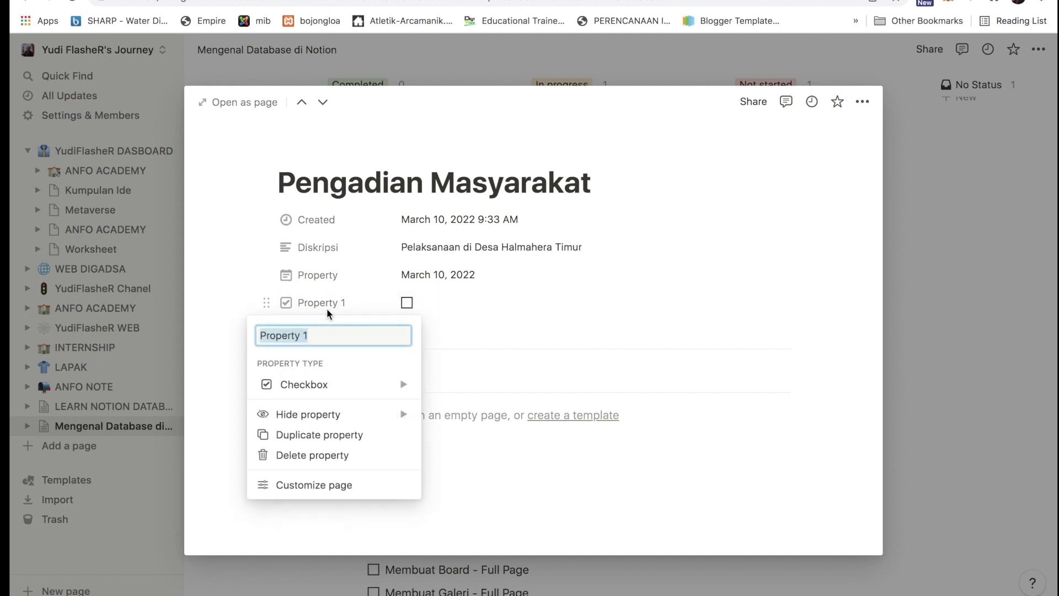
text(Mem)
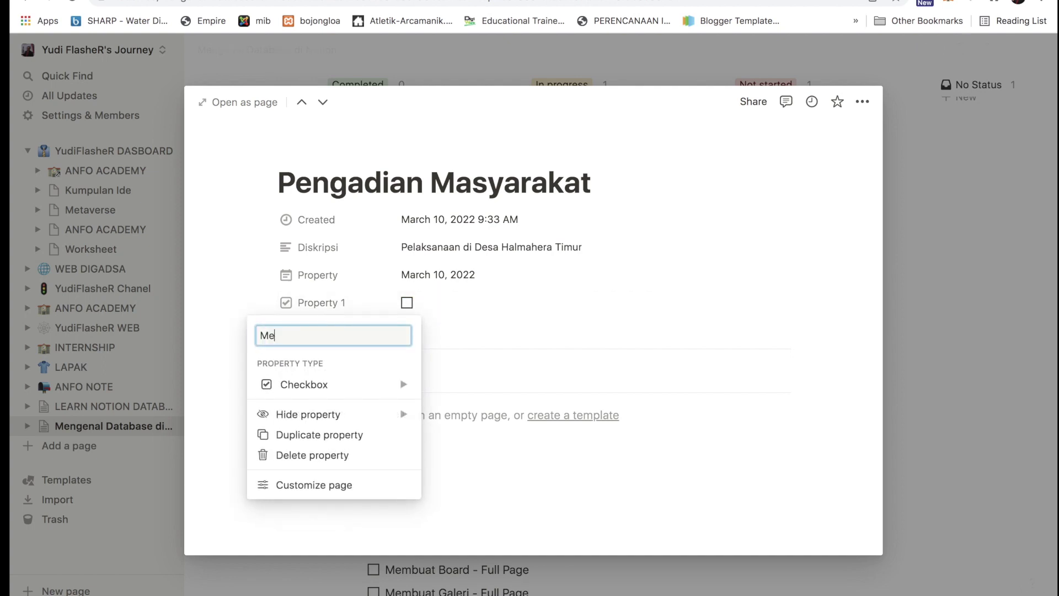
key(BackSpace)
text(Instalasi Internet)
key(Return)
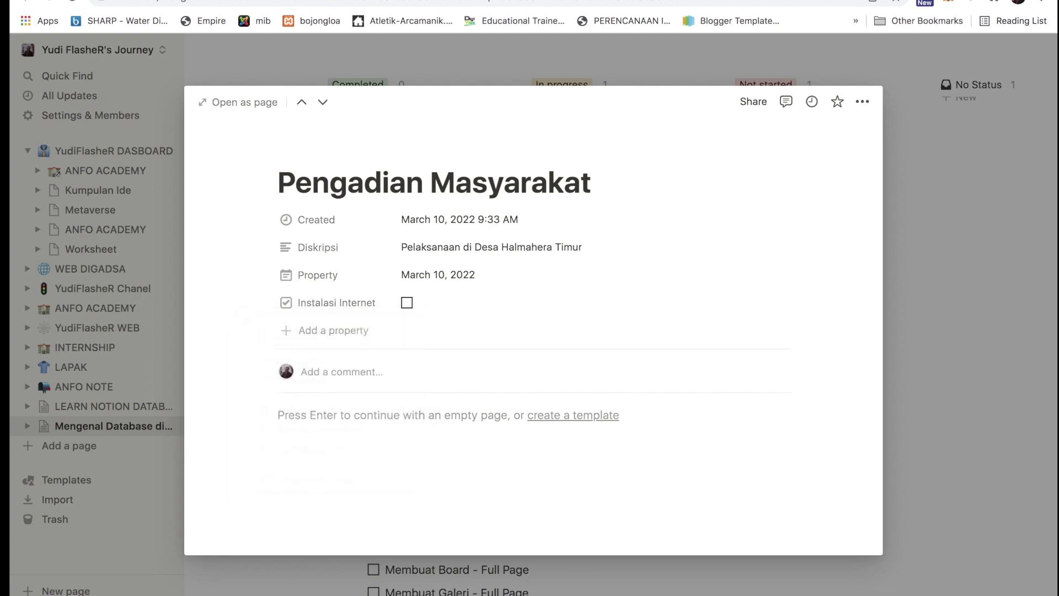
Add another property of the Checkbox type and name it "Instalasi Jaringan Desa"
click(326, 335)
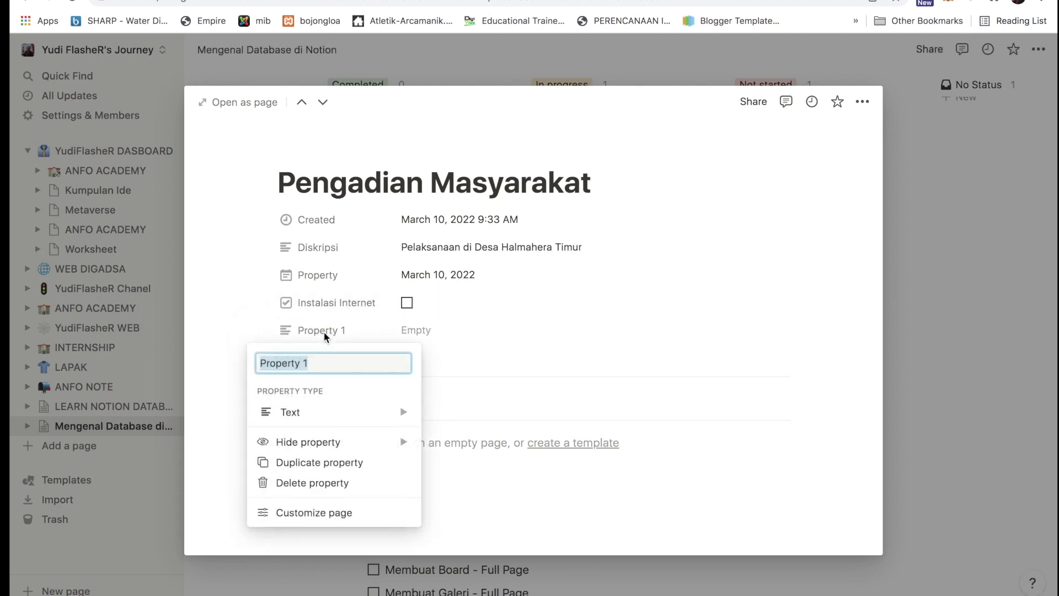
click(331, 412)
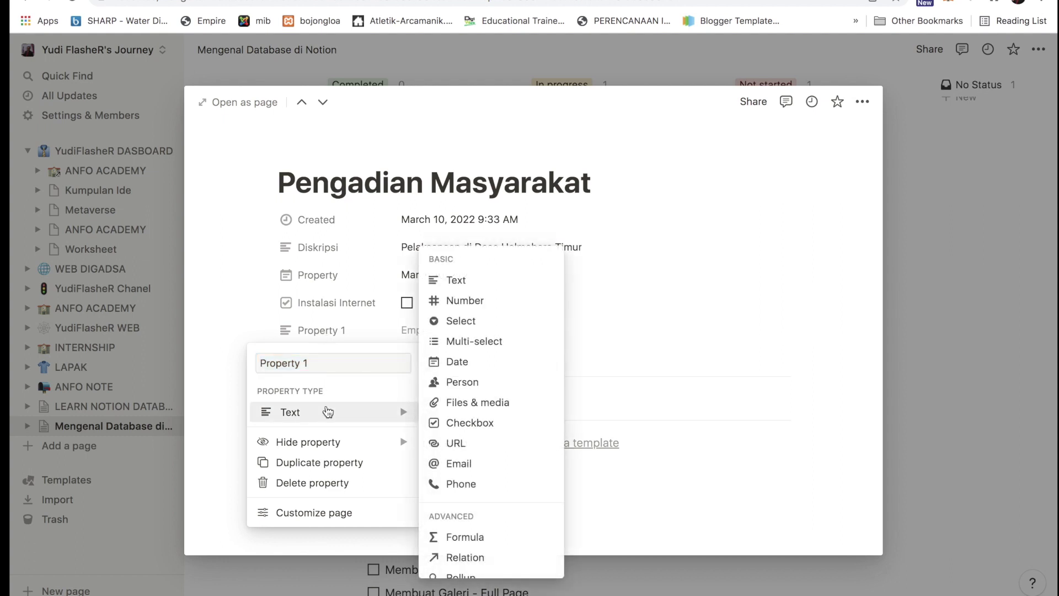
click(465, 423)
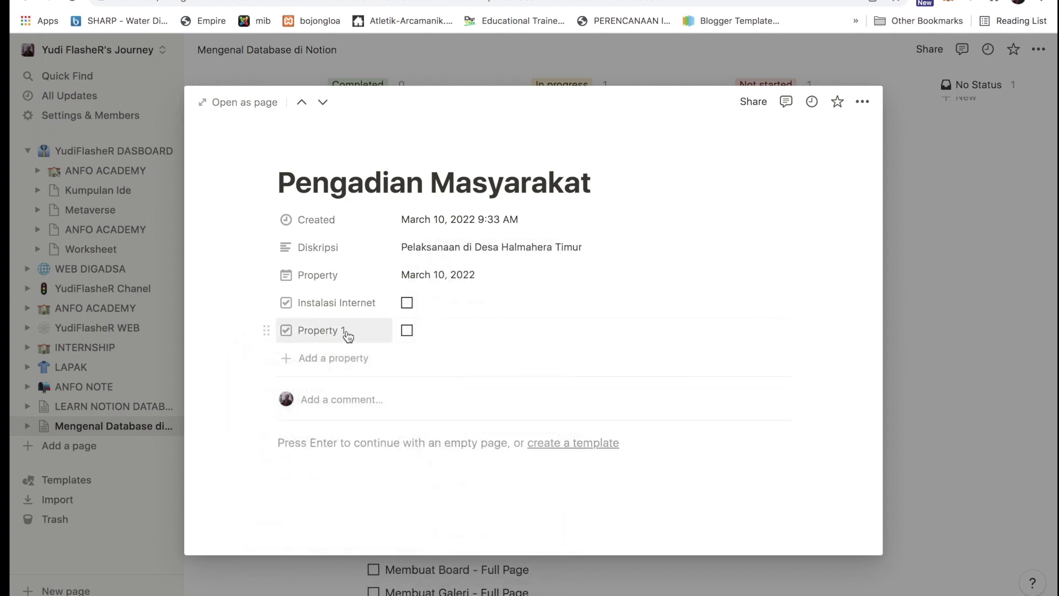
click(318, 329)
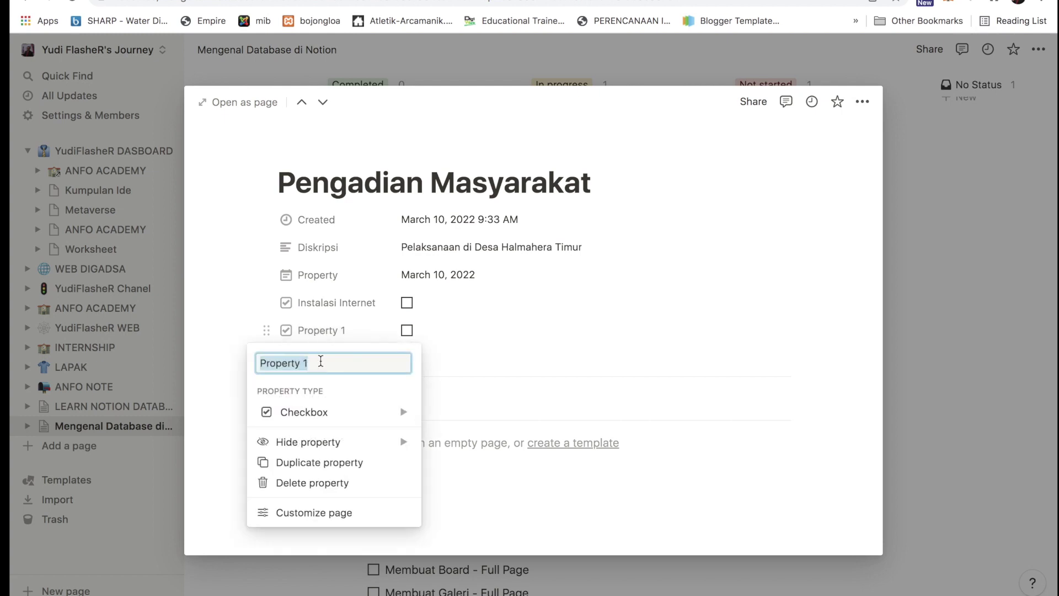
key(BackSpace)
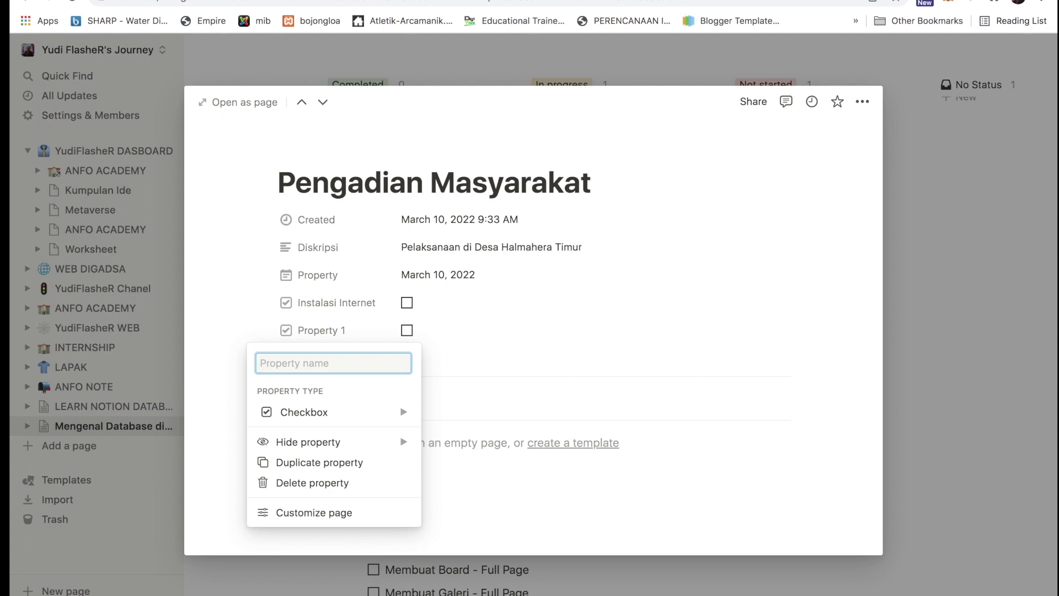
text(Insy)
text(talasi)
text( Jaring)
text(an)
text( Desa)
key(Return)
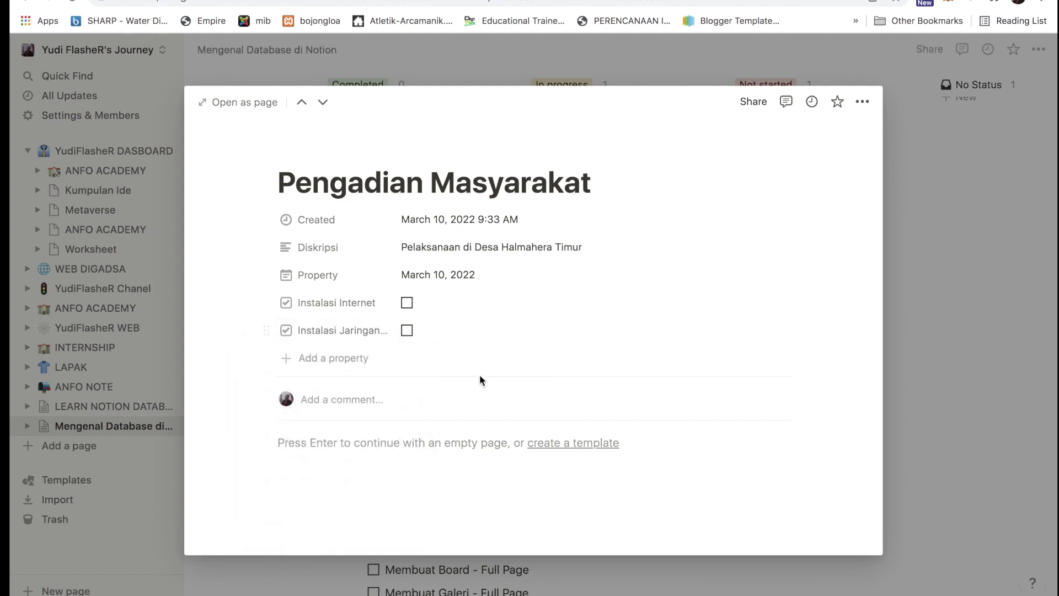
Add a property named "Membuat Web Desa" and change its type to Checkbox
click(355, 362)
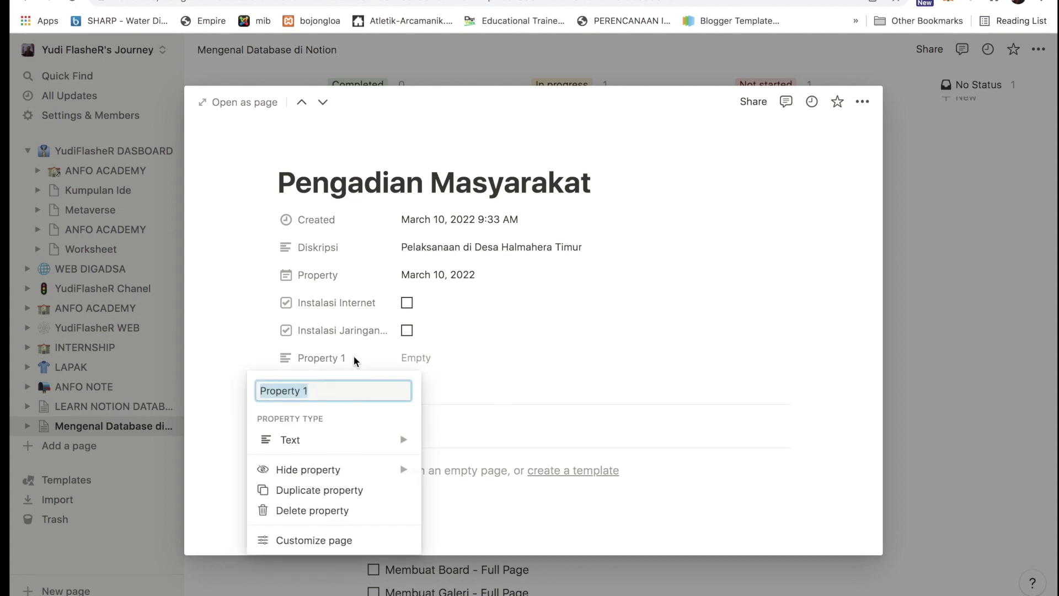
text(Membua)
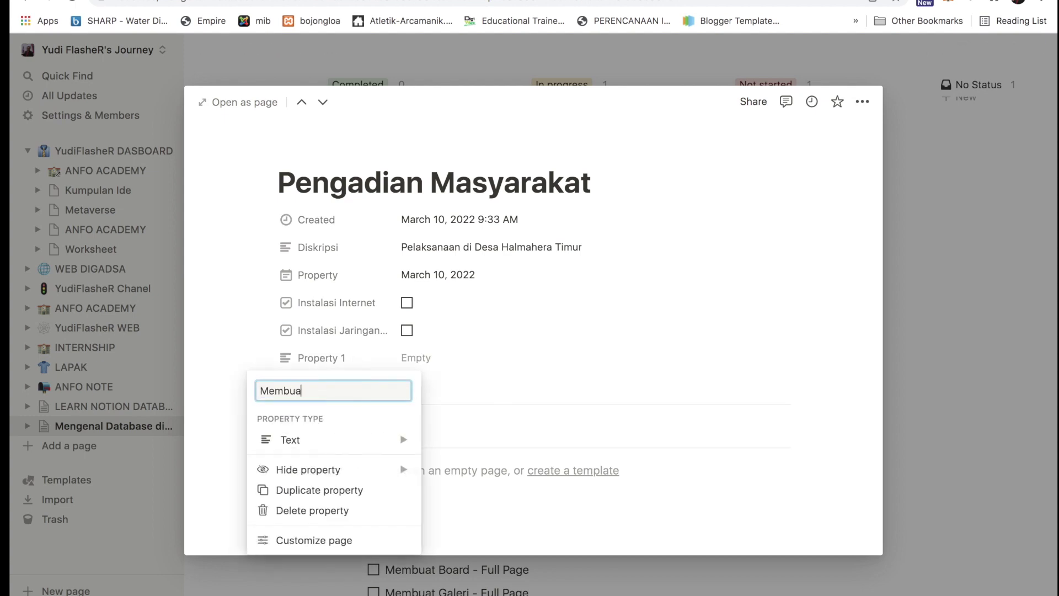
text(t Web Desa)
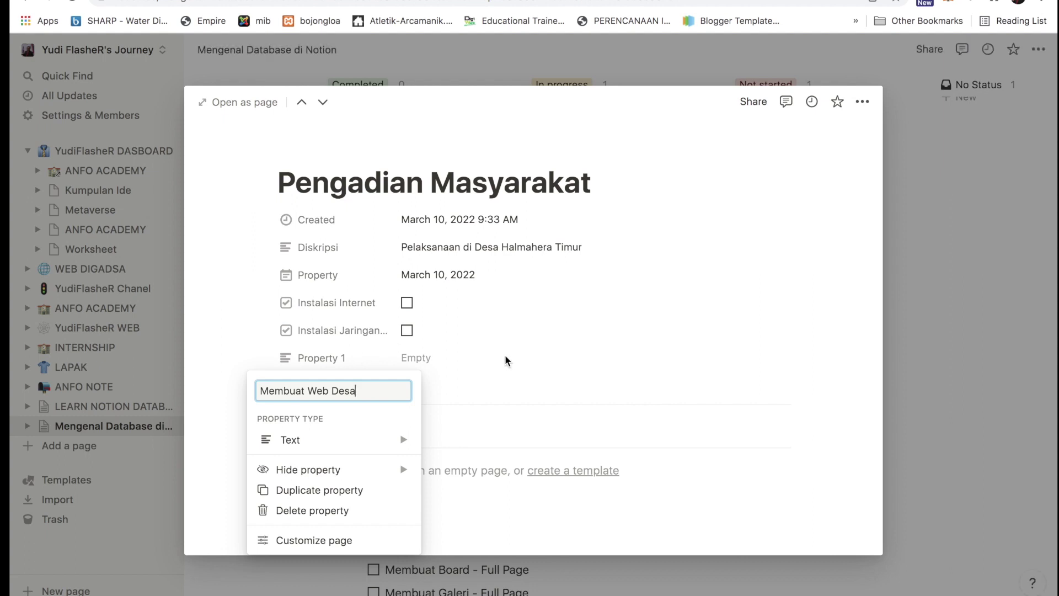
click(505, 355)
click(287, 359)
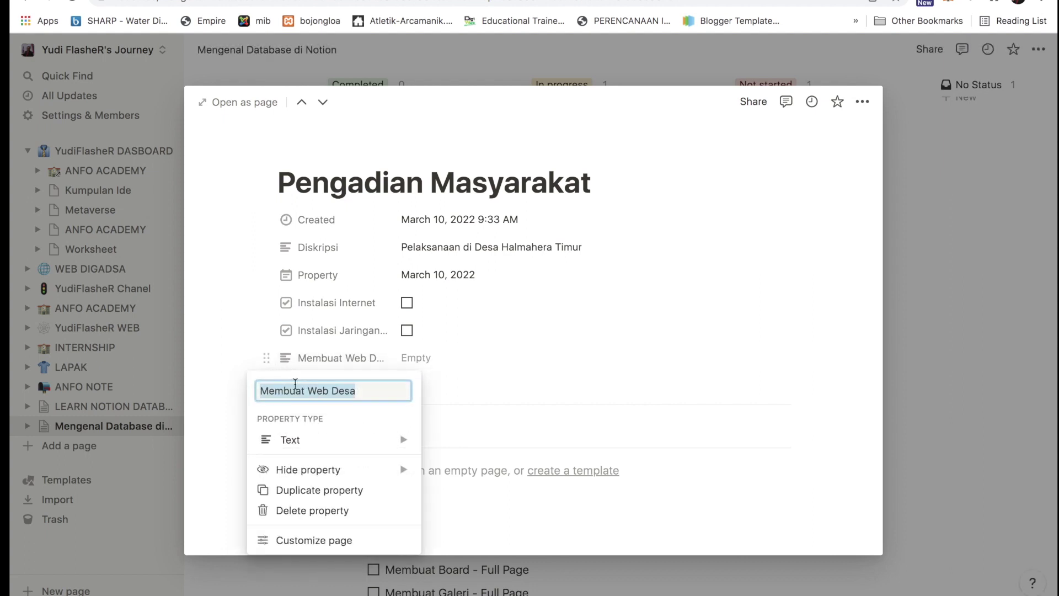
mouse_move(319, 442)
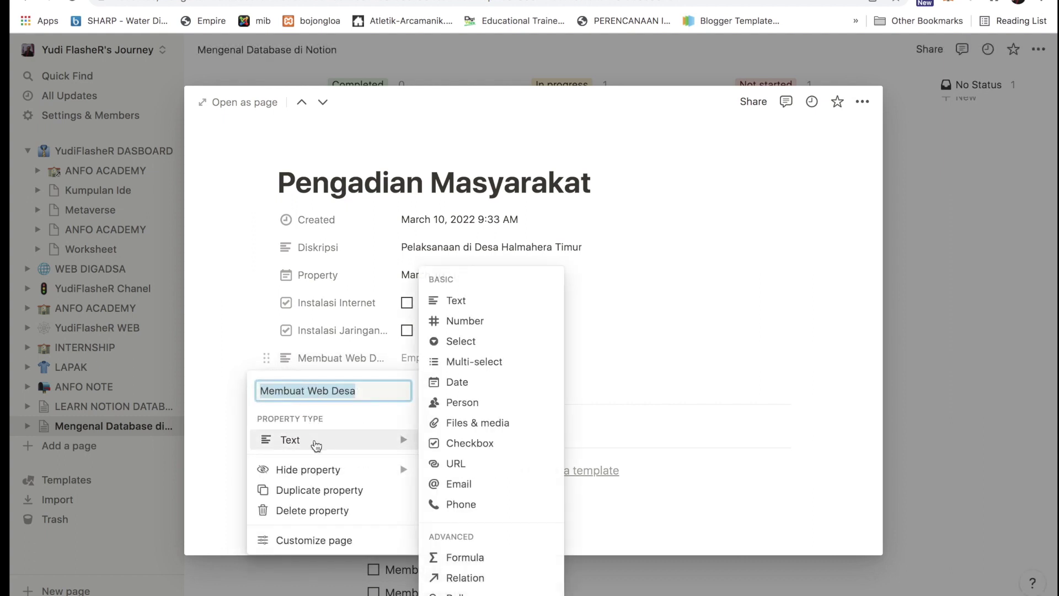
click(449, 442)
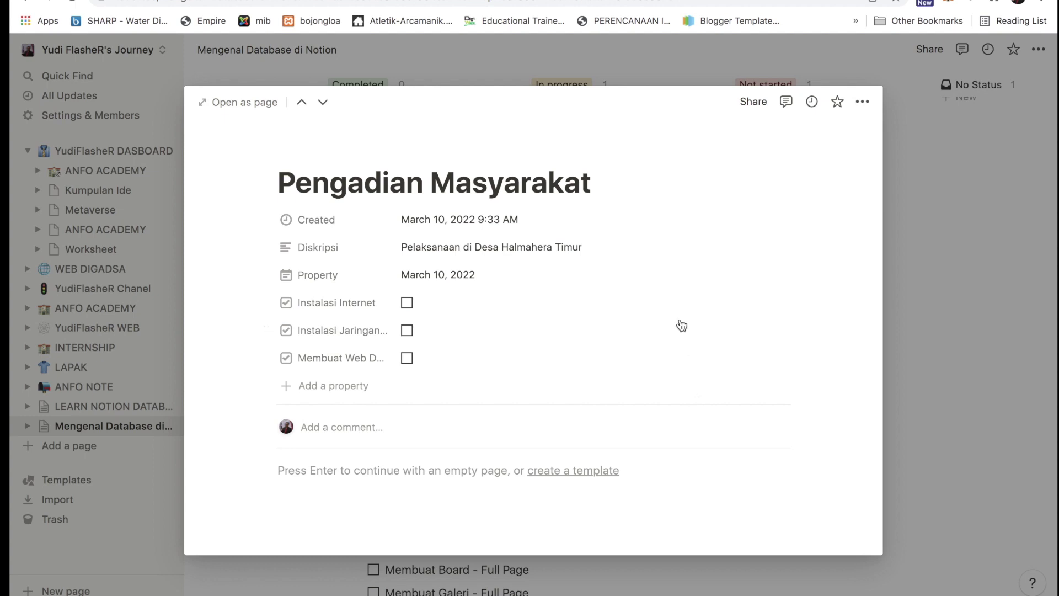
Add a property of the Person type, assign the workspace owner to it, and close the card's page
click(309, 385)
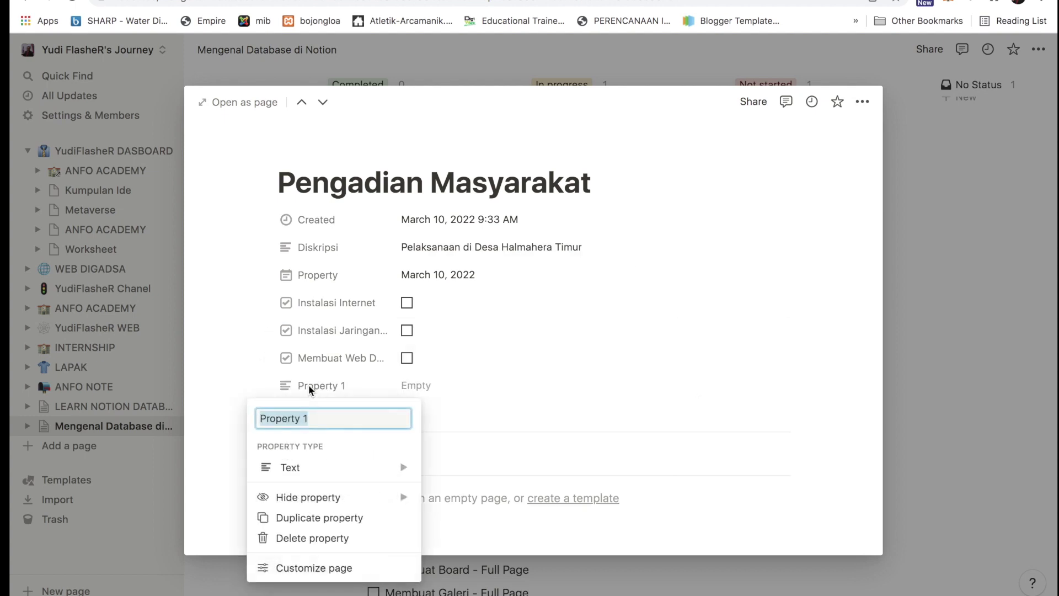
mouse_move(349, 468)
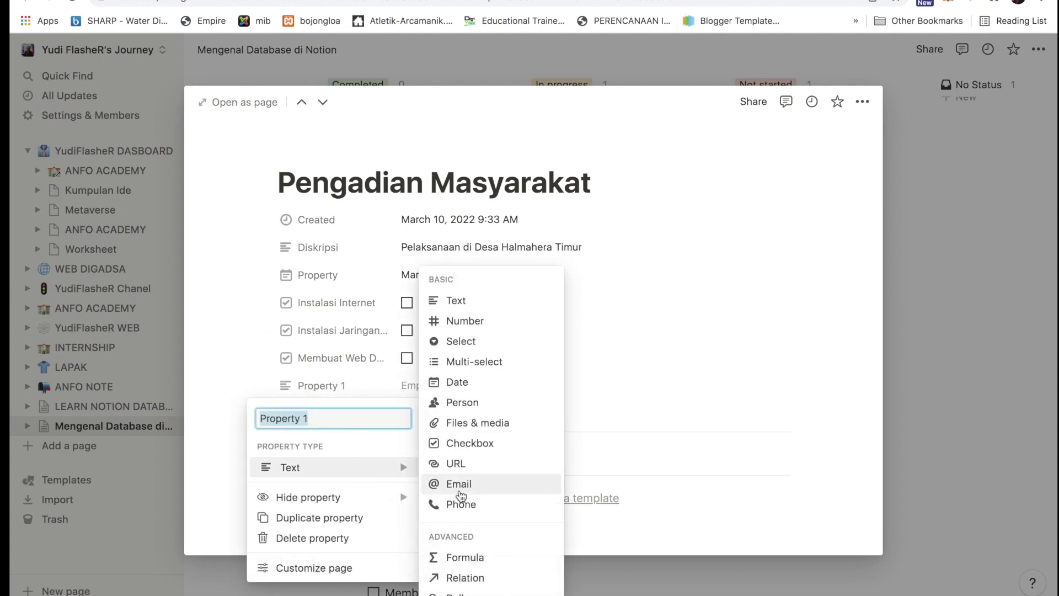
click(474, 403)
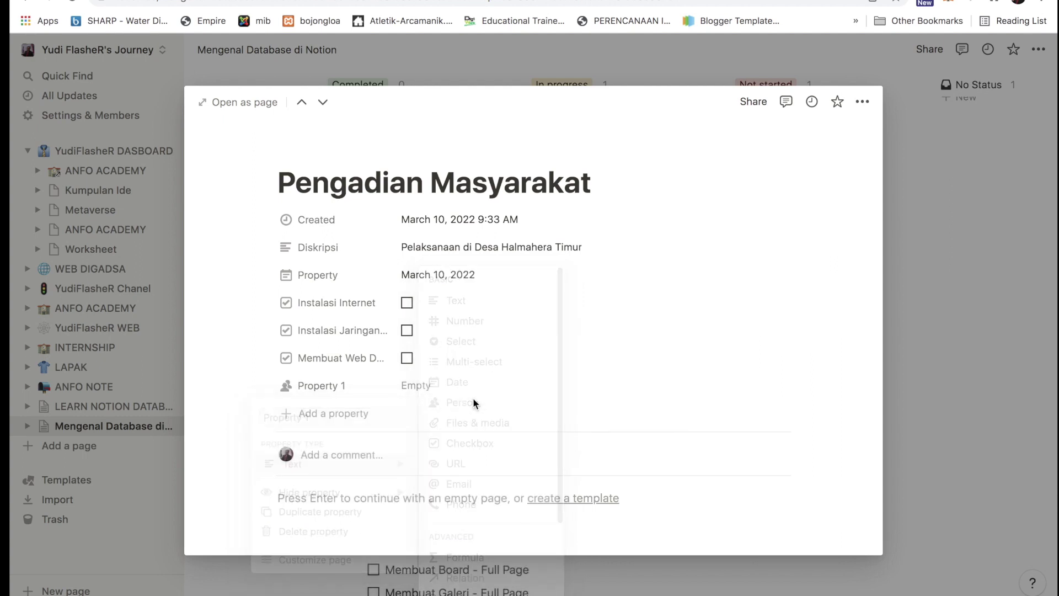
click(417, 387)
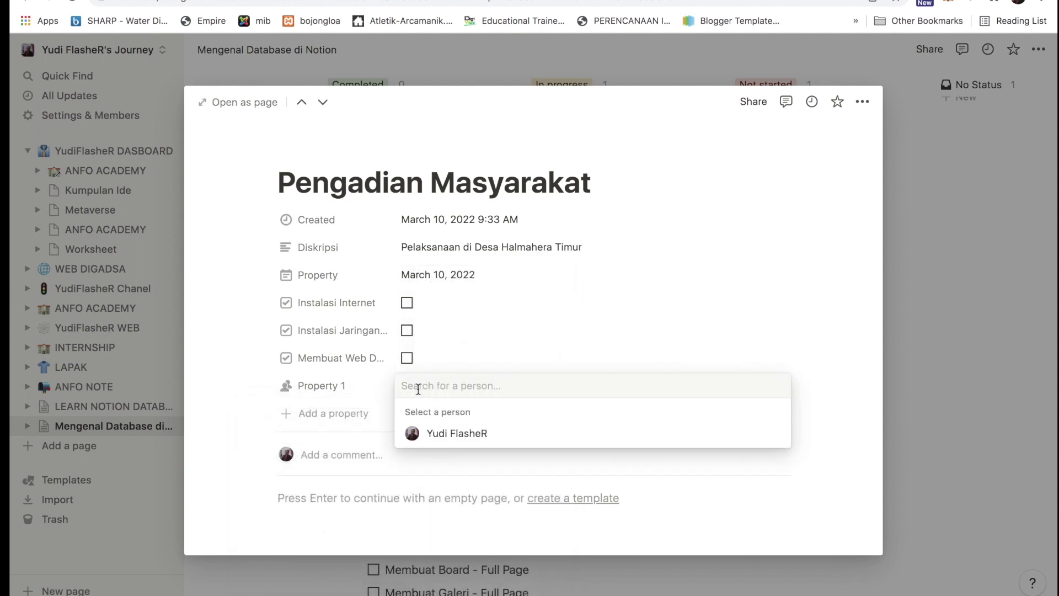
click(480, 433)
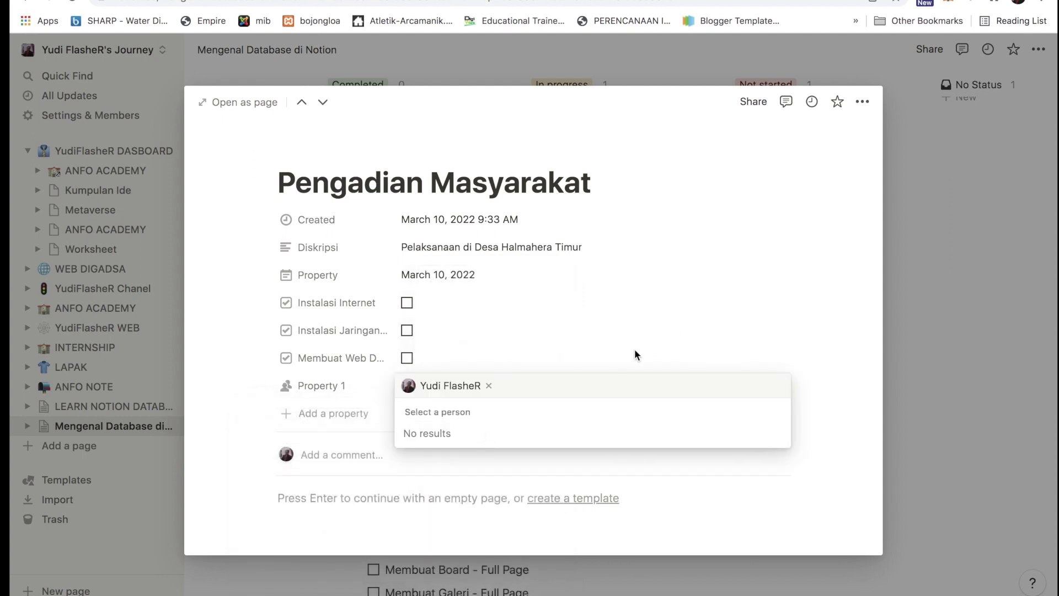
click(620, 318)
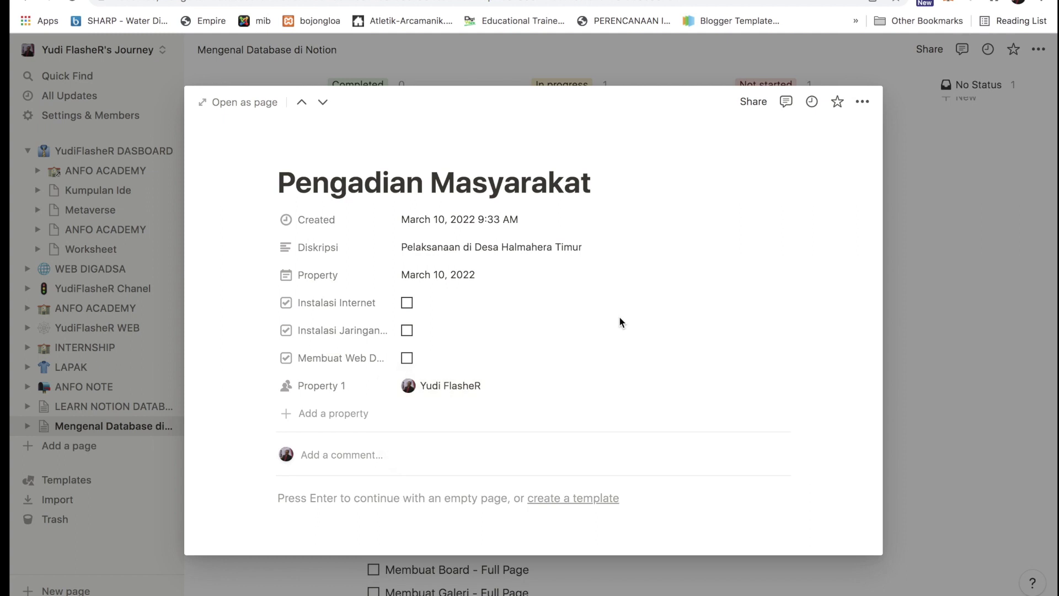
click(972, 209)
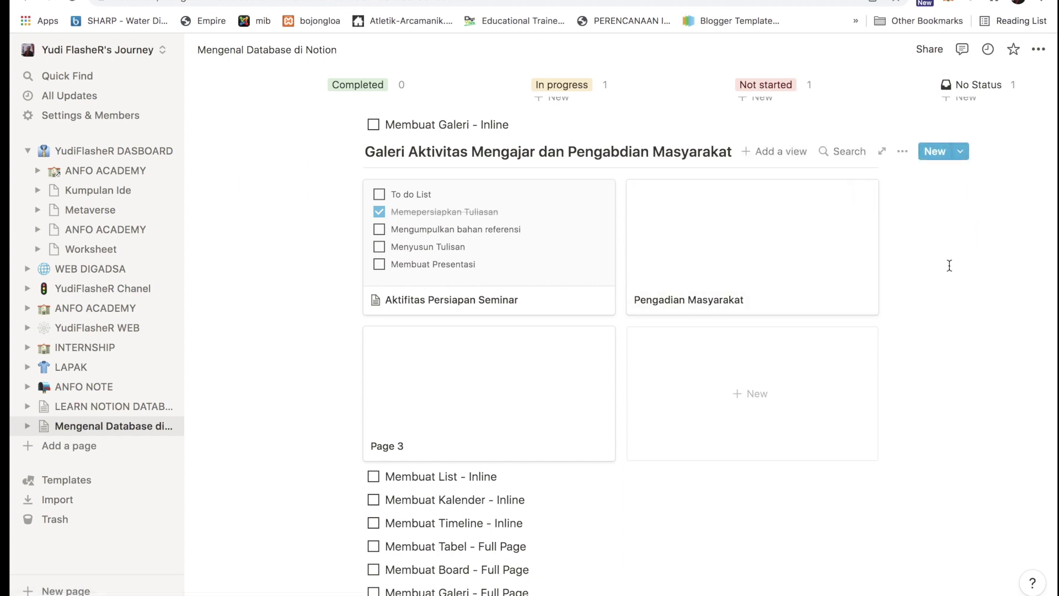
Reopen the Pengadian Masyarakat card, give it the school building emoji as its icon, and return to the gallery
click(737, 251)
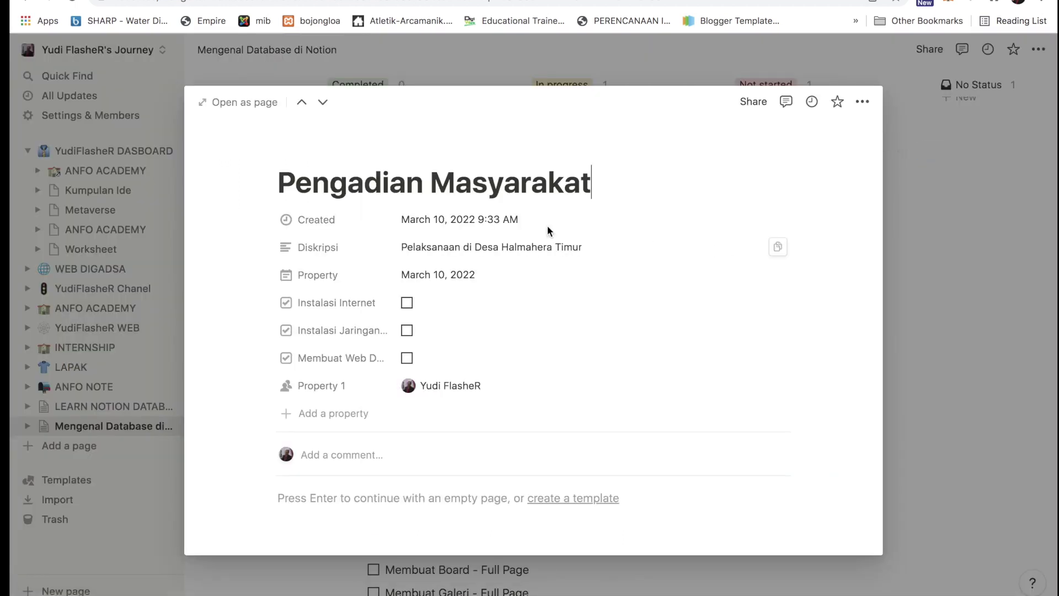
click(322, 155)
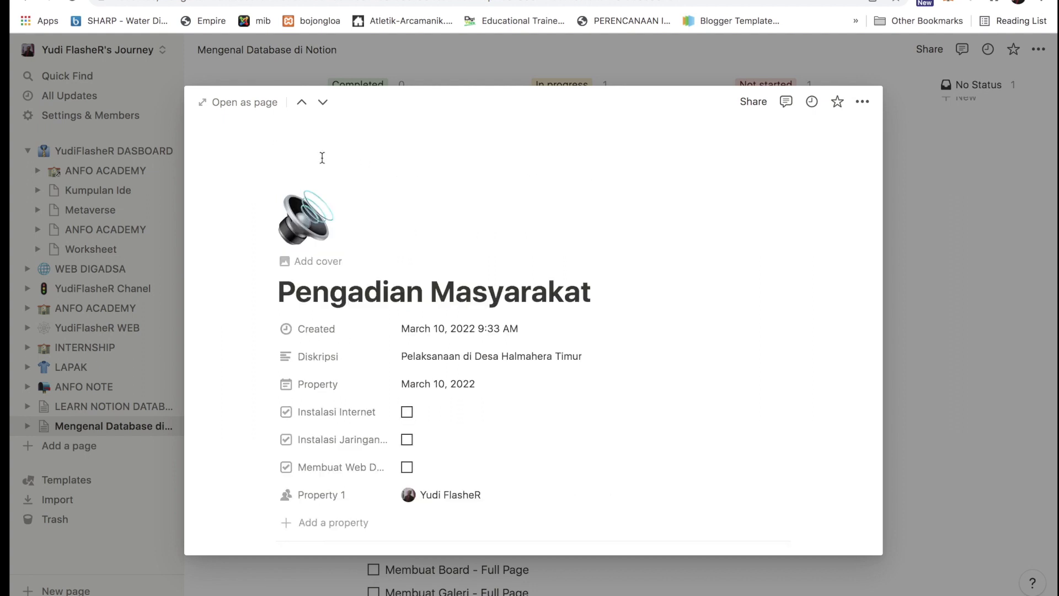
click(301, 230)
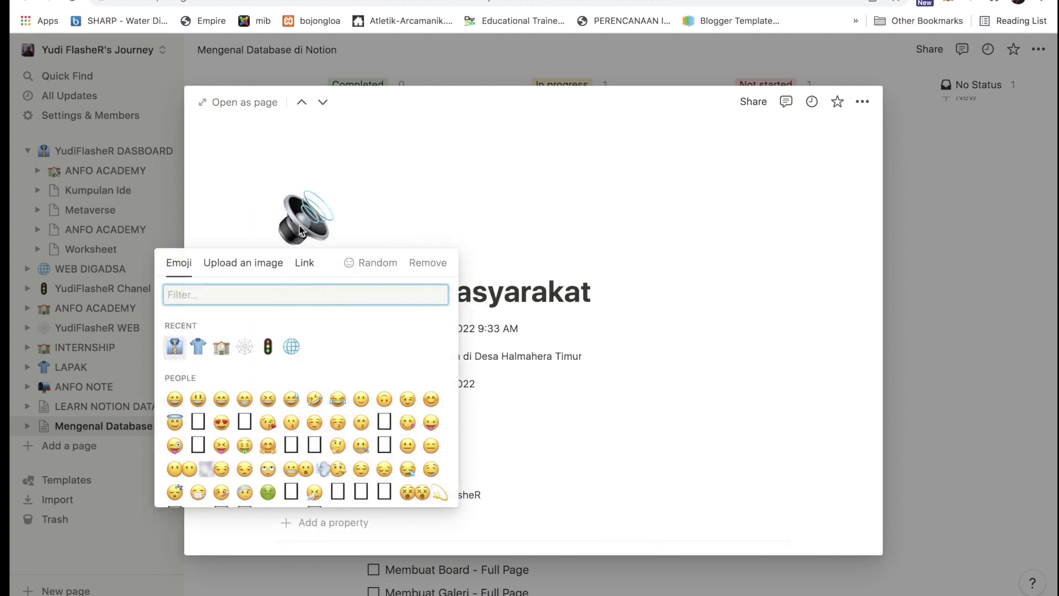
click(221, 347)
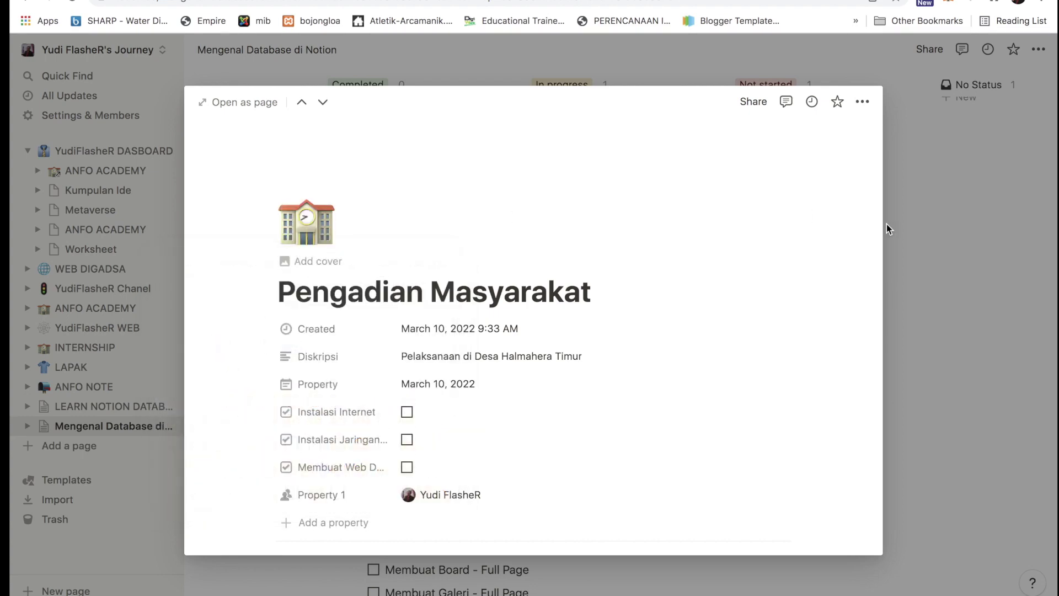
click(946, 231)
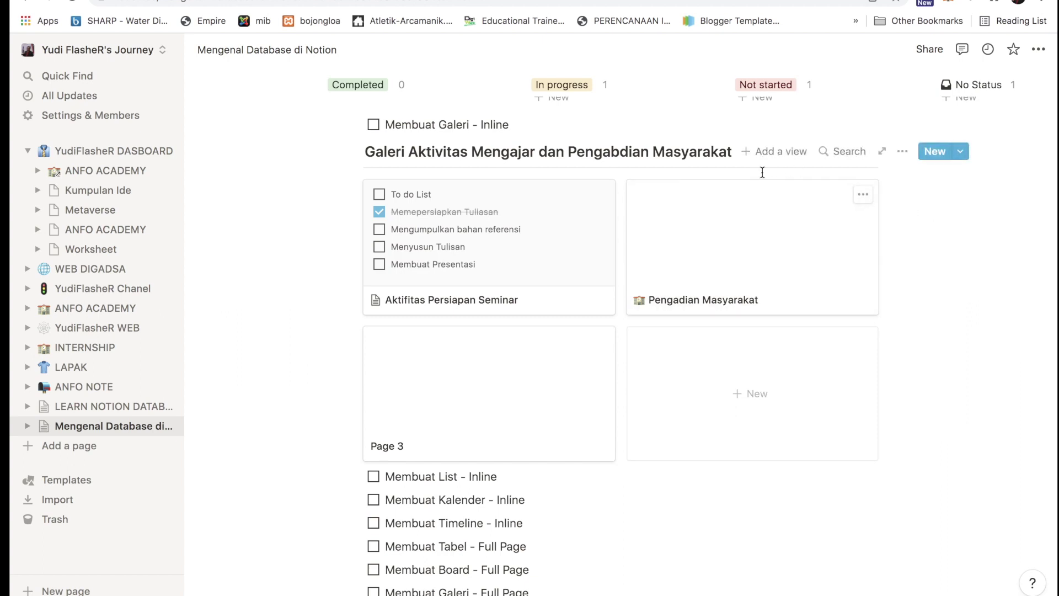
scroll(801, 237, up, 5)
scroll(803, 238, down, 6)
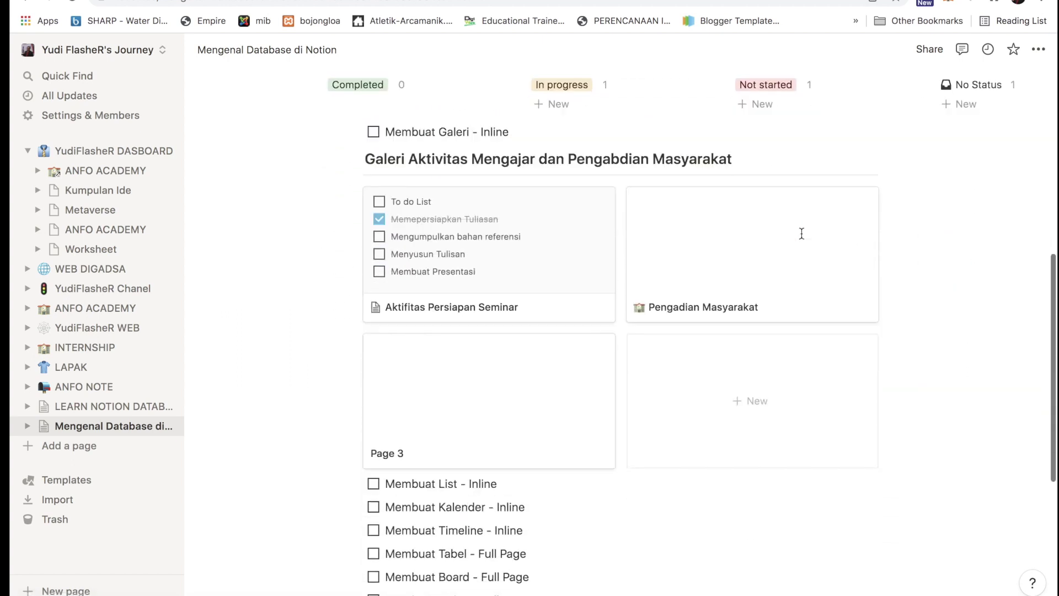